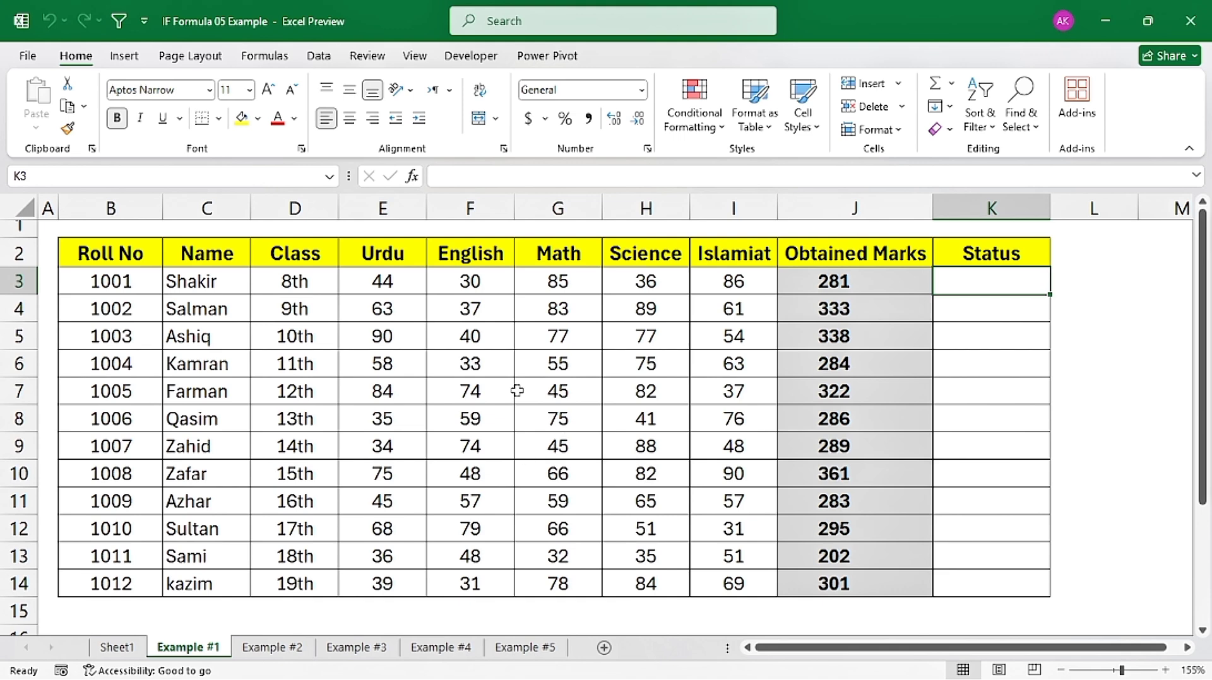
pyautogui.moveTo(373, 253)
pyautogui.mouseDown()
pyautogui.moveTo(487, 335)
pyautogui.moveTo(762, 604)
pyautogui.mouseUp()
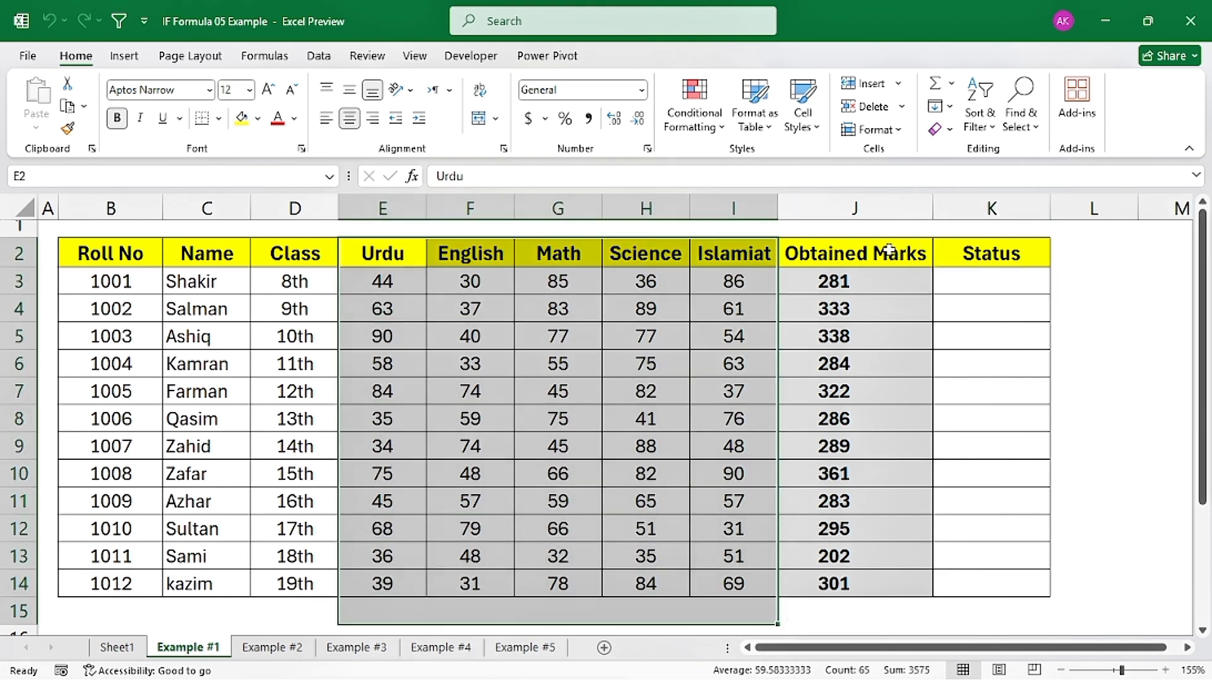
pyautogui.moveTo(846, 251); pyautogui.dragTo(850, 571)
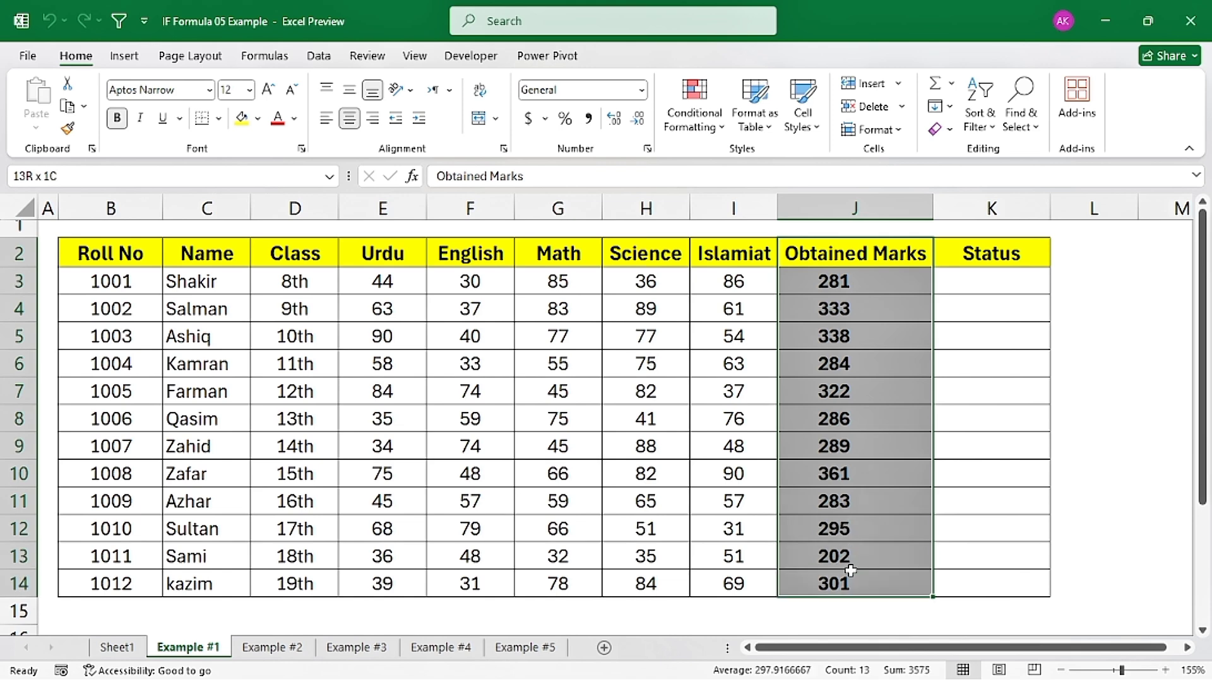
# Step: Begin an IF formula in K3 under Status with the logical test J3>=250
pyautogui.click(1009, 286)
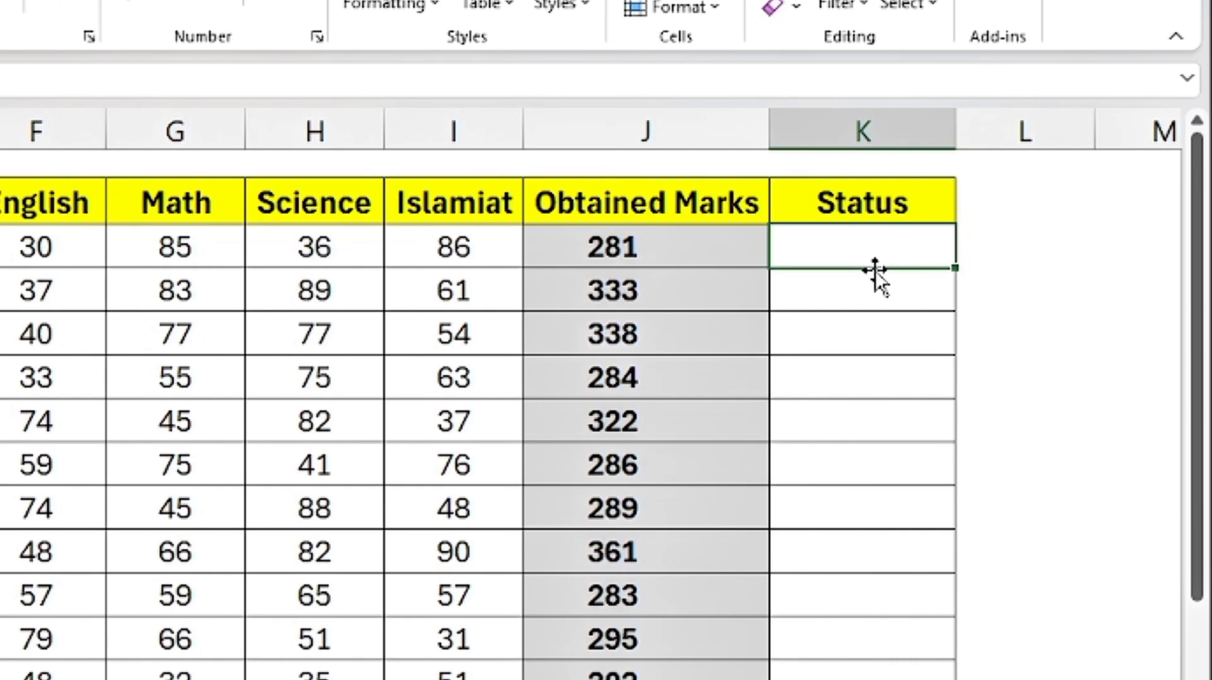
pyautogui.write('=if')
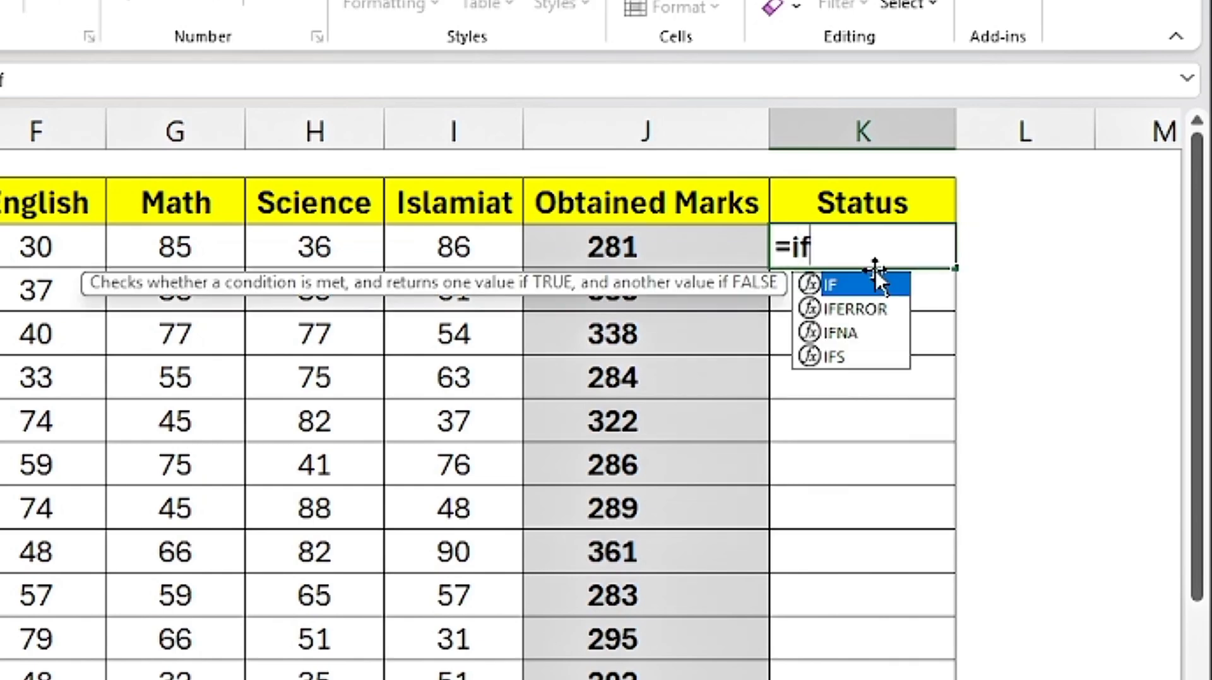
pyautogui.press('Tab')
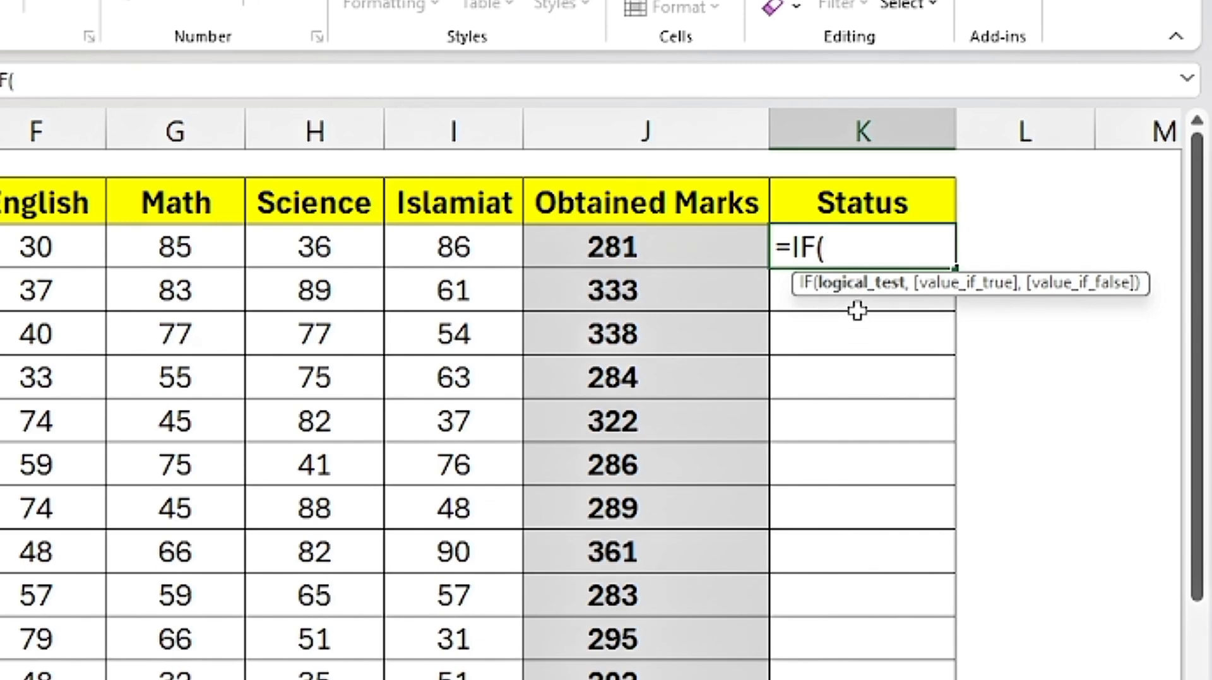
pyautogui.click(568, 256)
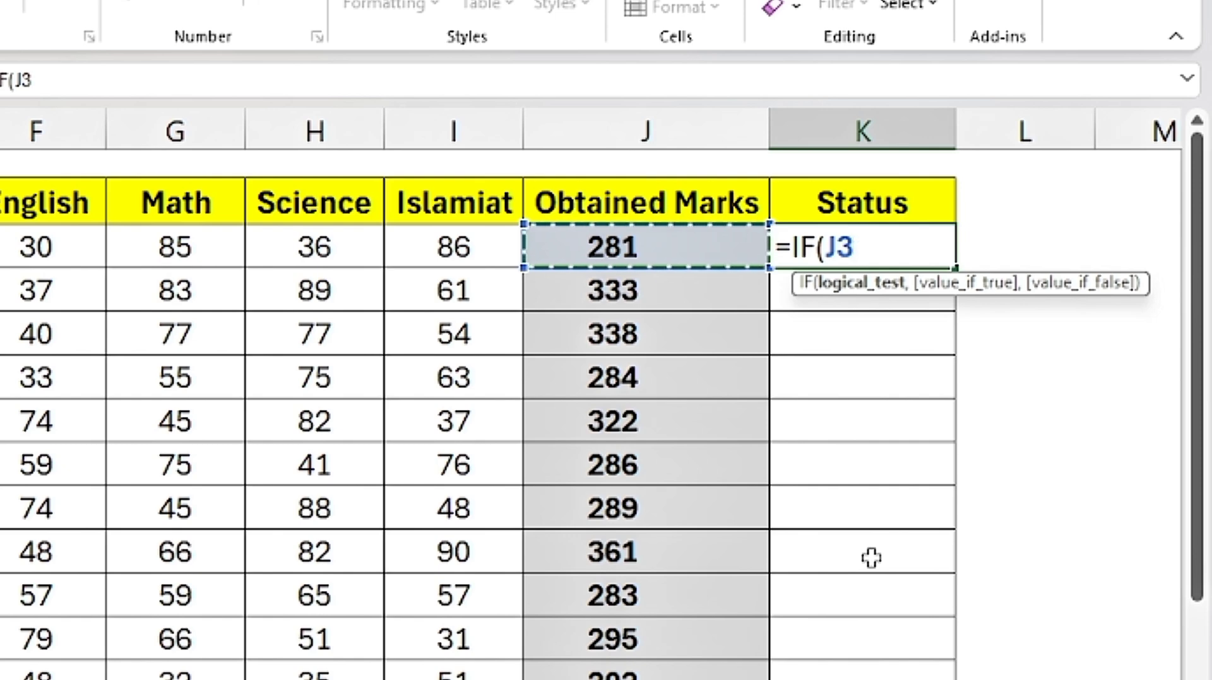
pyautogui.write('>=')
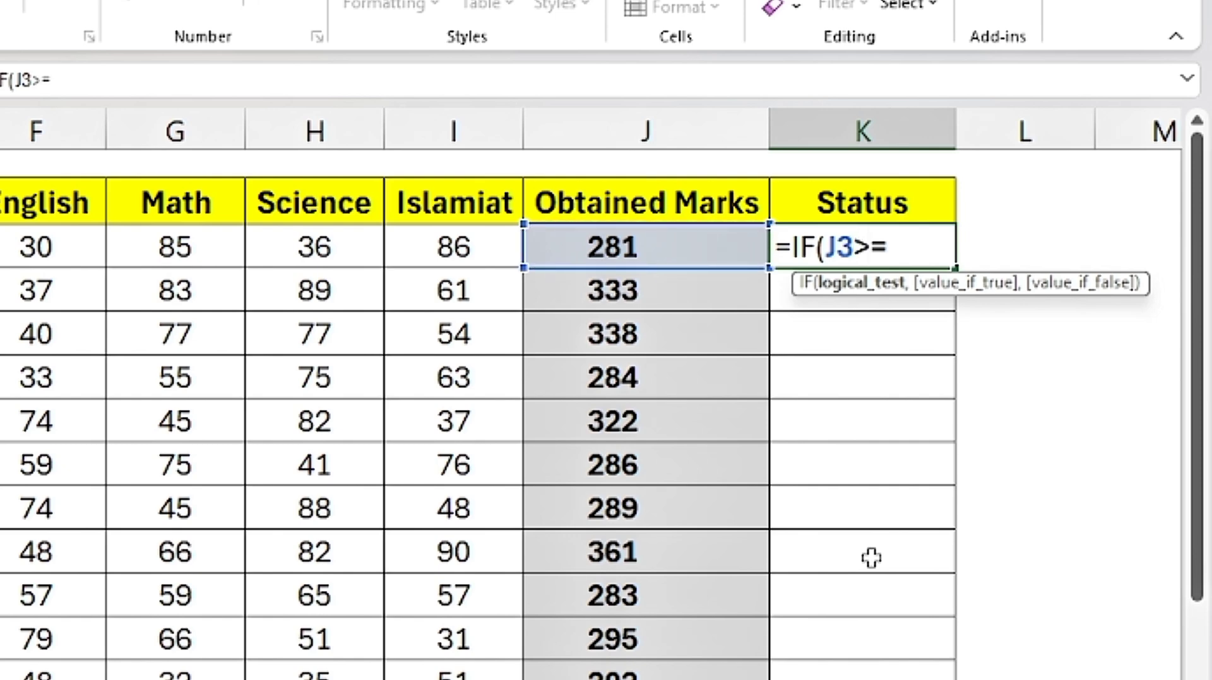
pyautogui.write('250')
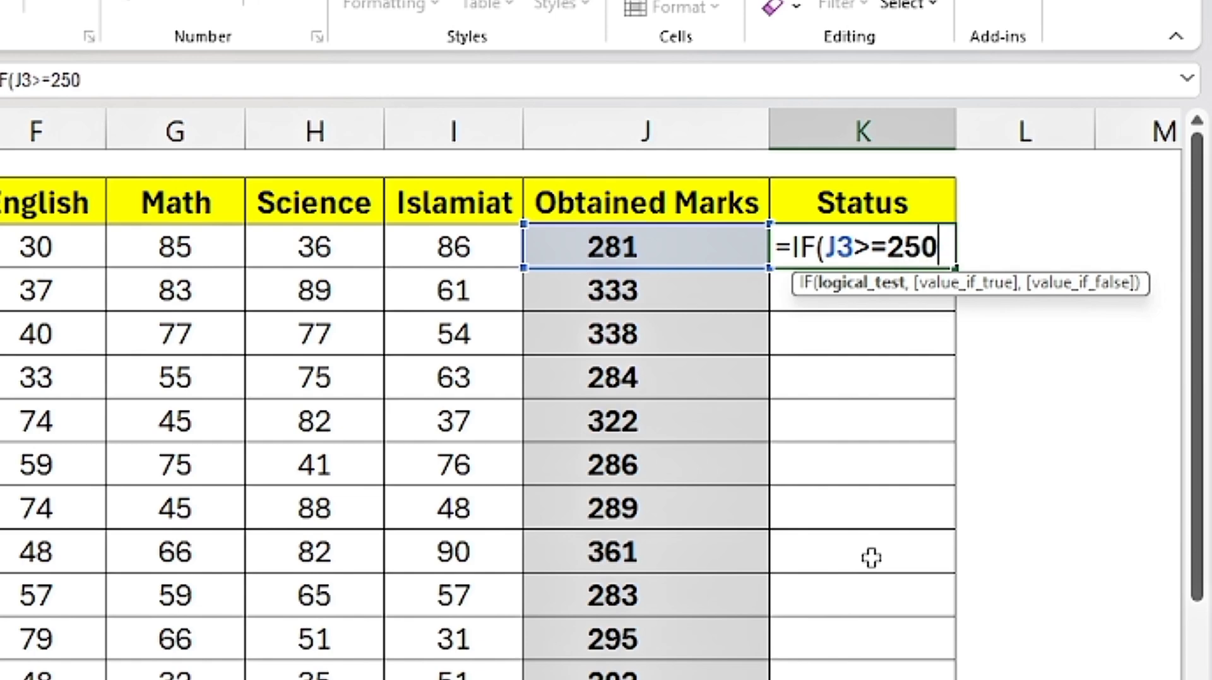
pyautogui.write(',')
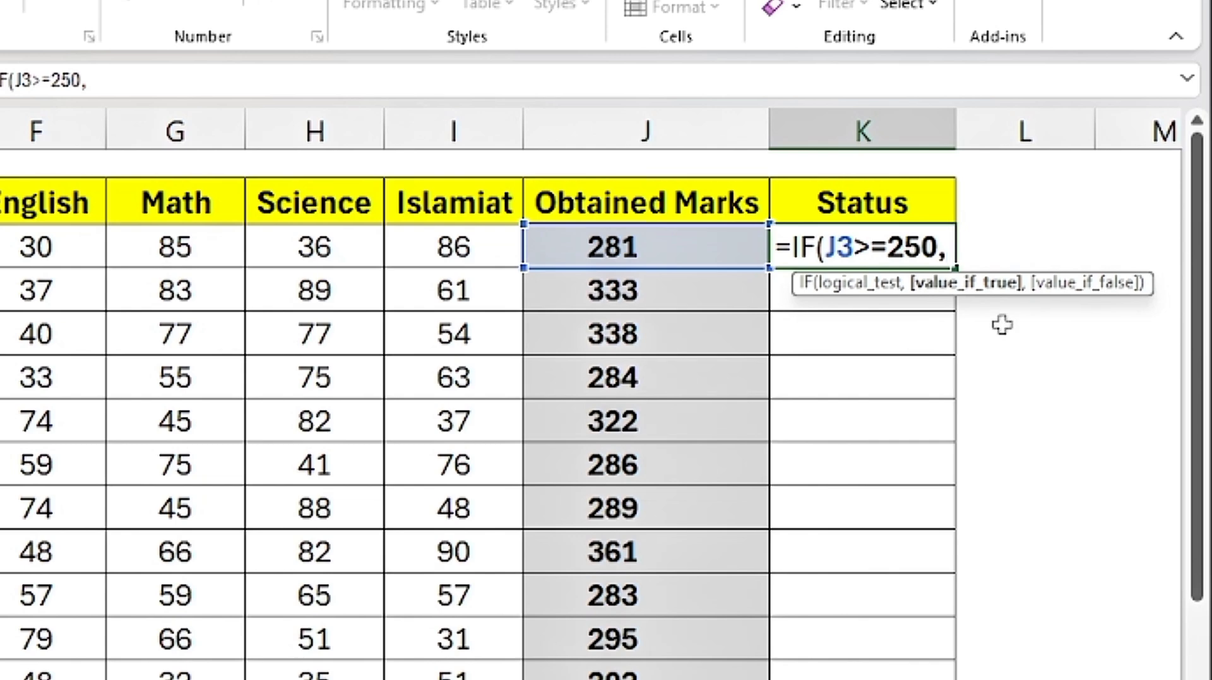
# Step: Complete the K3 formula so that it returns "Pass" when the test is true and "Fail" when it is false
pyautogui.write('"Pa')
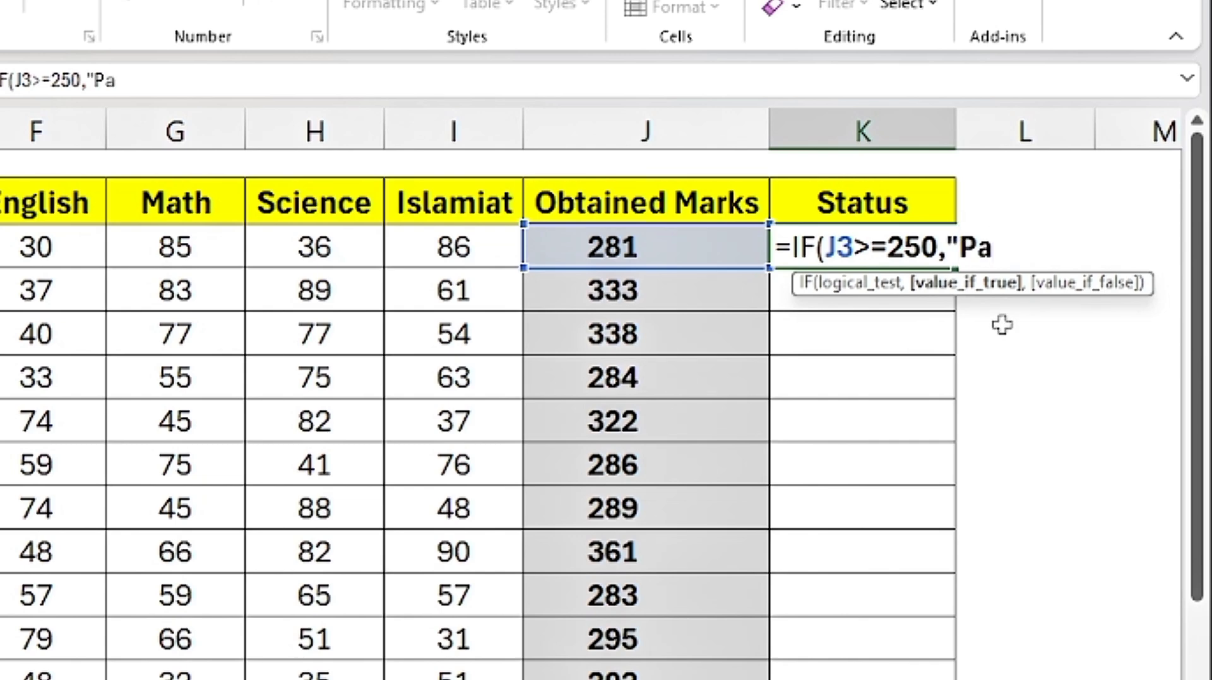
pyautogui.write('ss"')
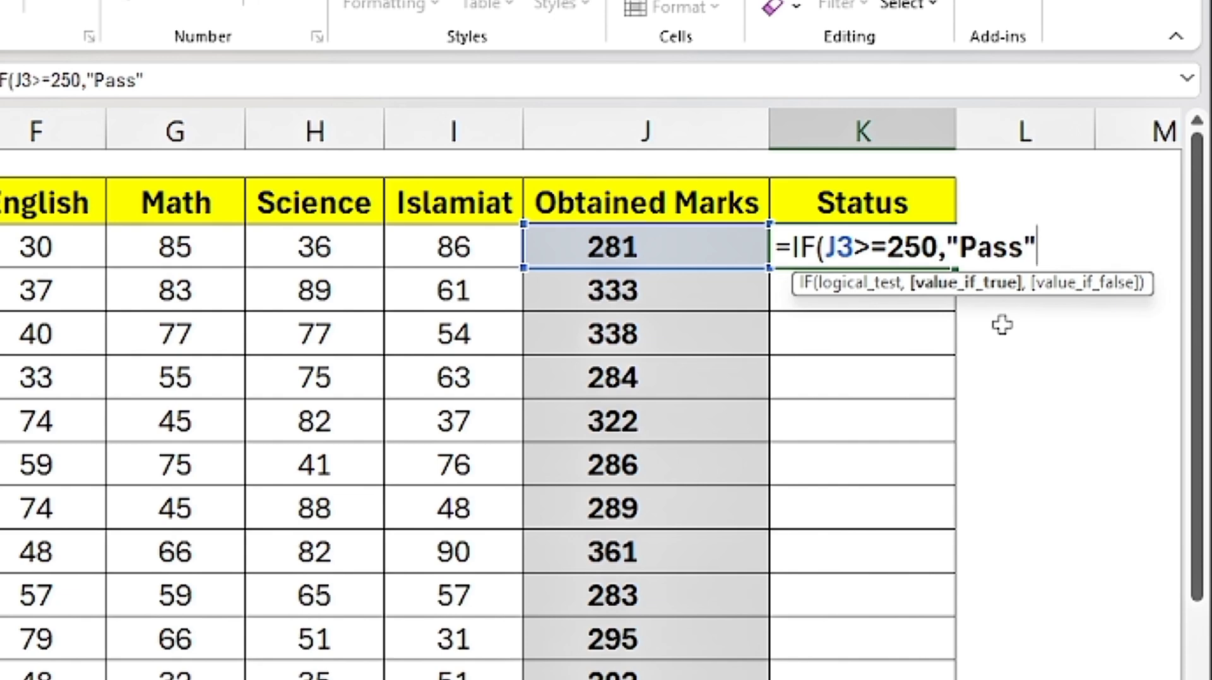
pyautogui.write(',')
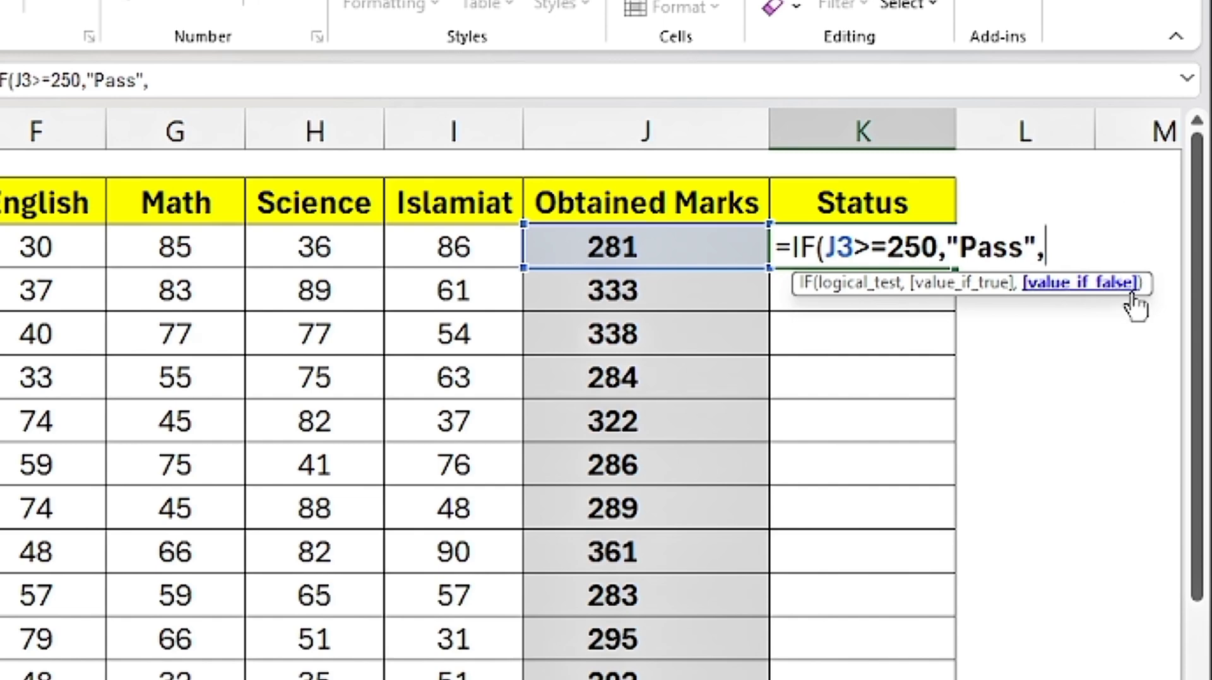
pyautogui.write('"Fail')
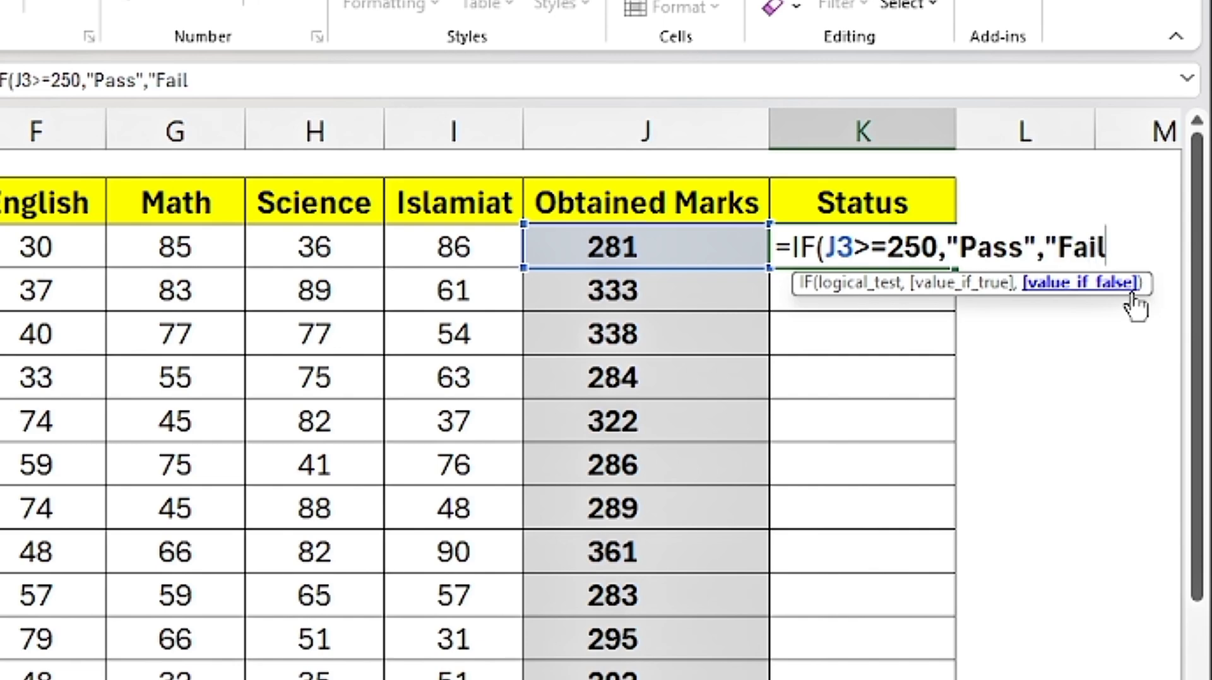
pyautogui.write('")')
pyautogui.press('Return')
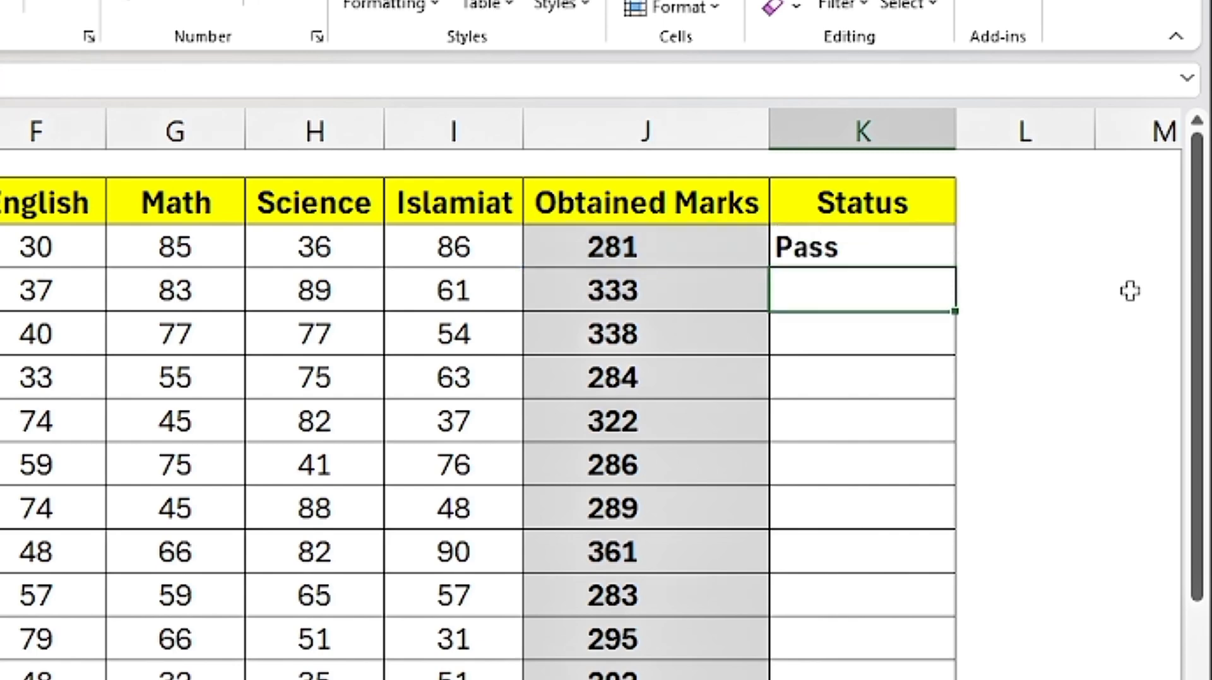
# Step: Fill the K3 status formula down to K14 and check the result for row 13
pyautogui.click(842, 247)
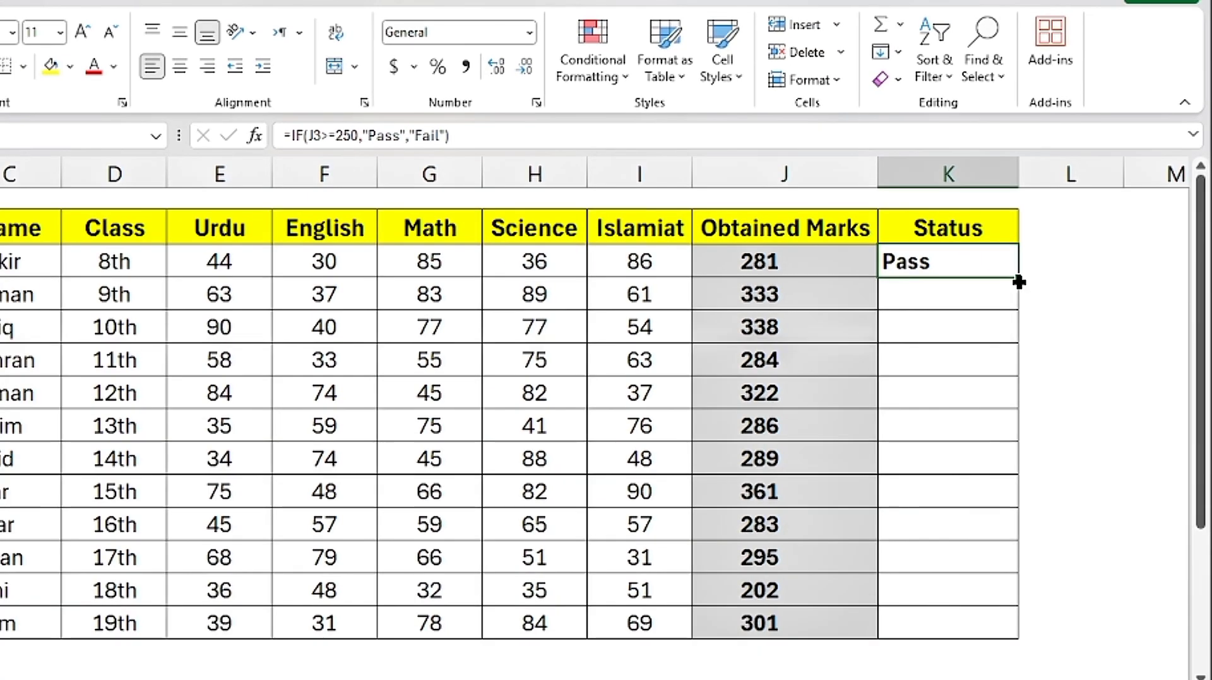
pyautogui.doubleClick(1018, 281)
pyautogui.click(744, 590)
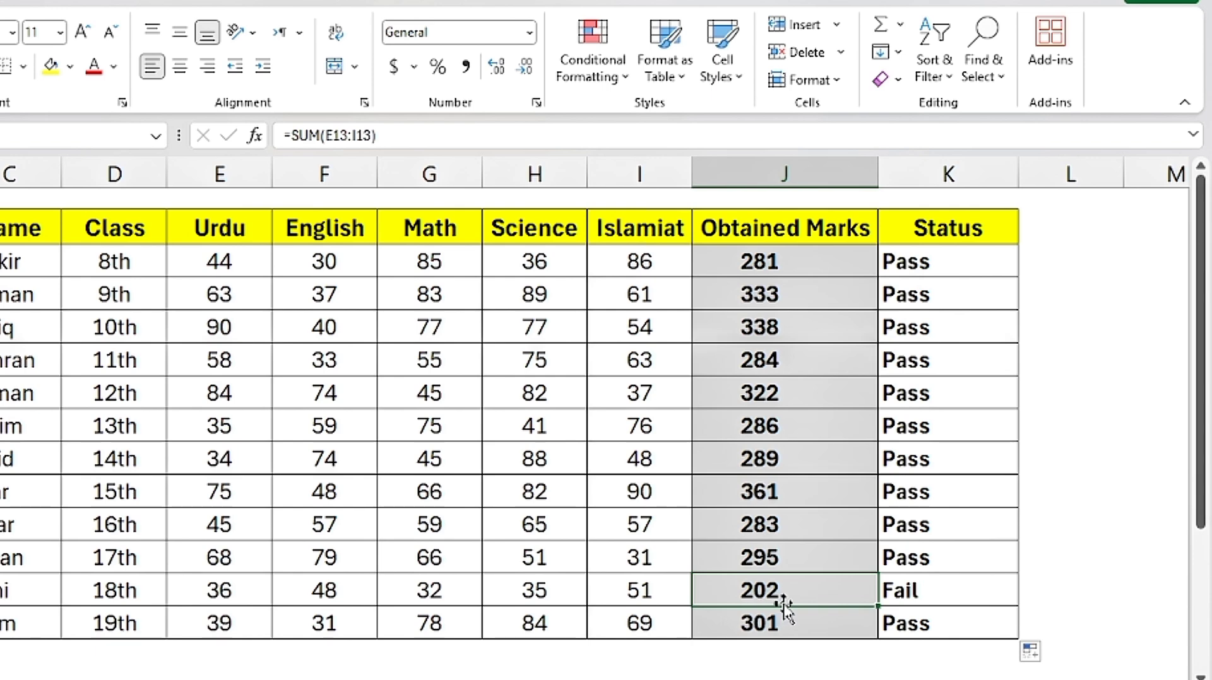
pyautogui.click(906, 603)
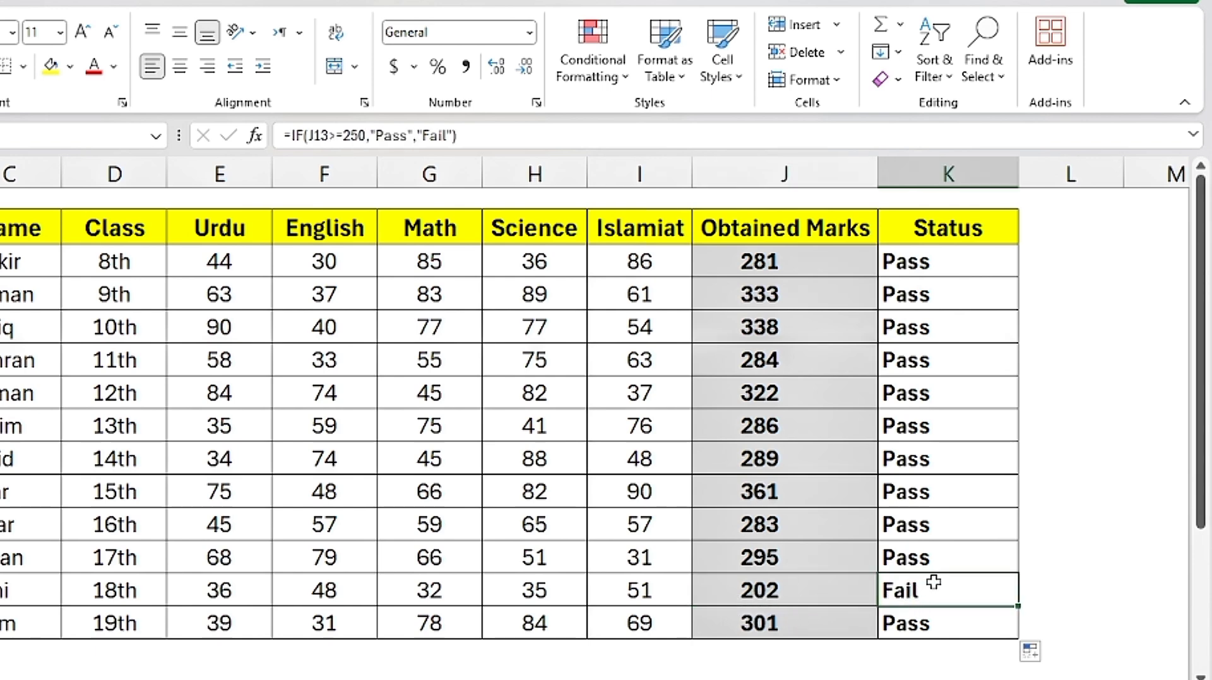
# Step: Test the status formula by setting the obtained marks in J7 to 249, and check K7
pyautogui.click(771, 397)
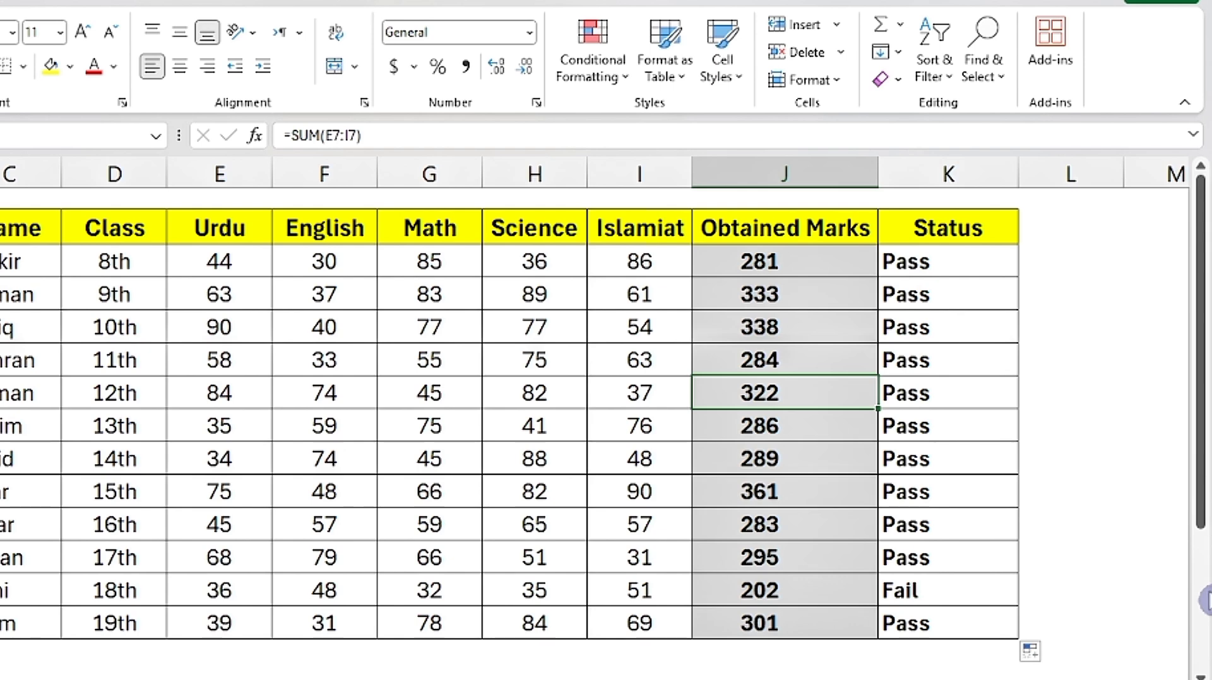
pyautogui.write('2')
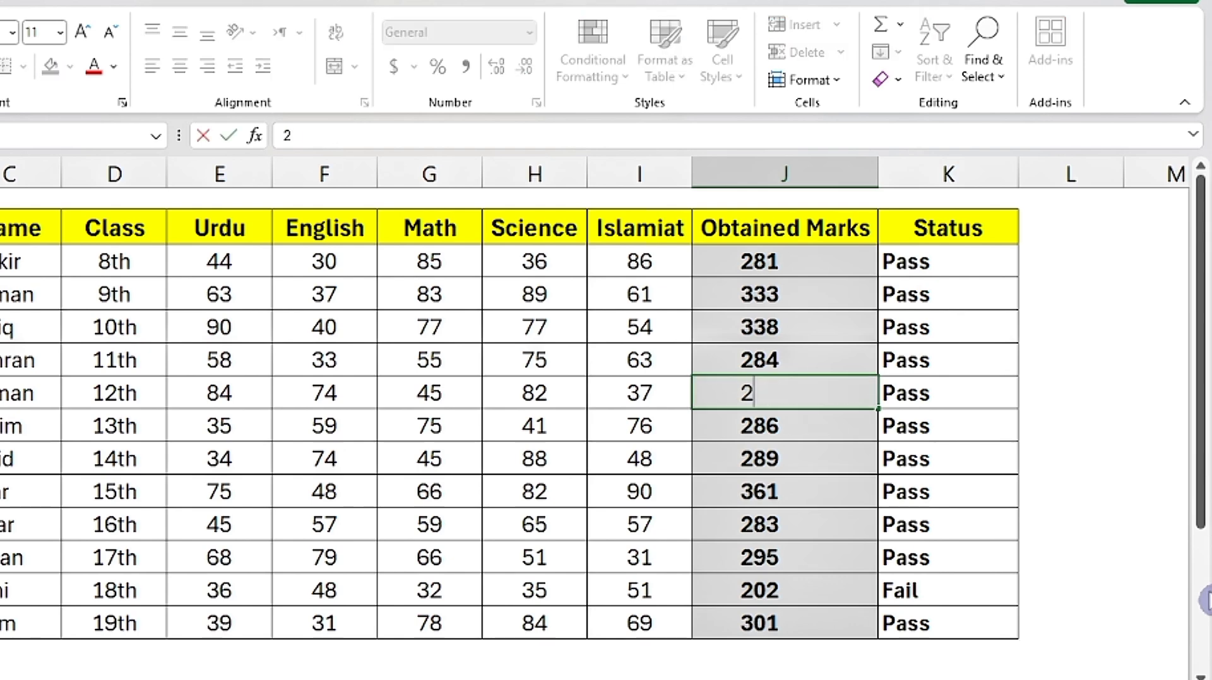
pyautogui.write('49')
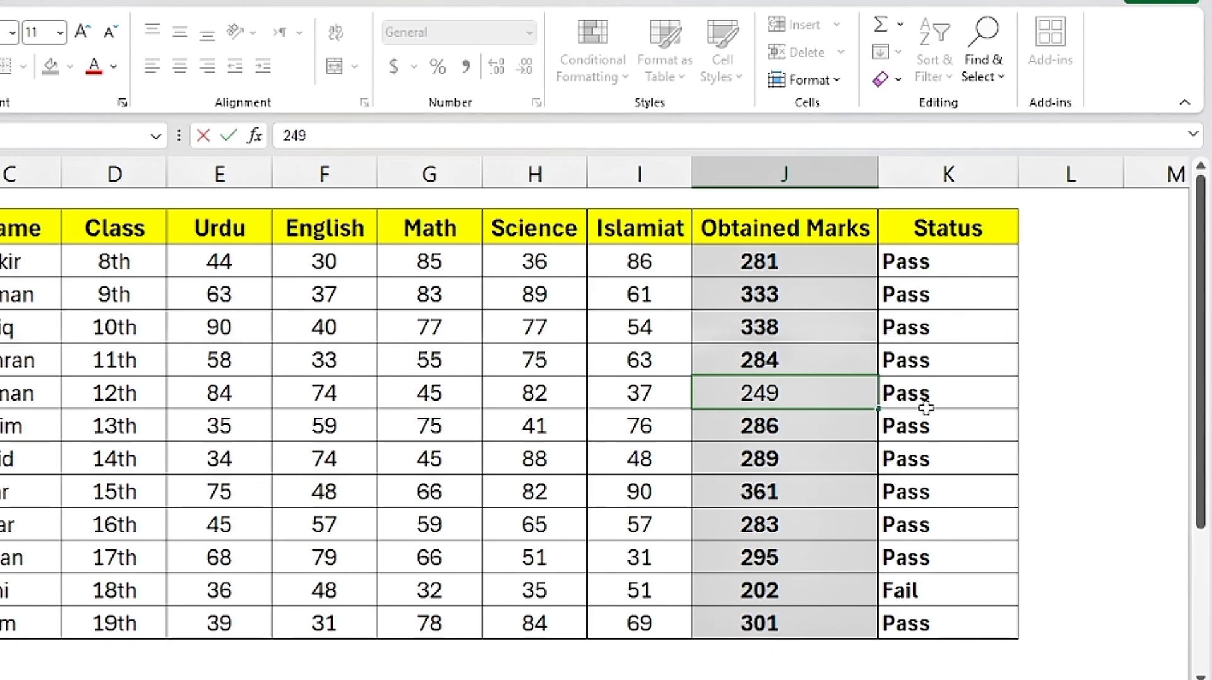
pyautogui.press('Return')
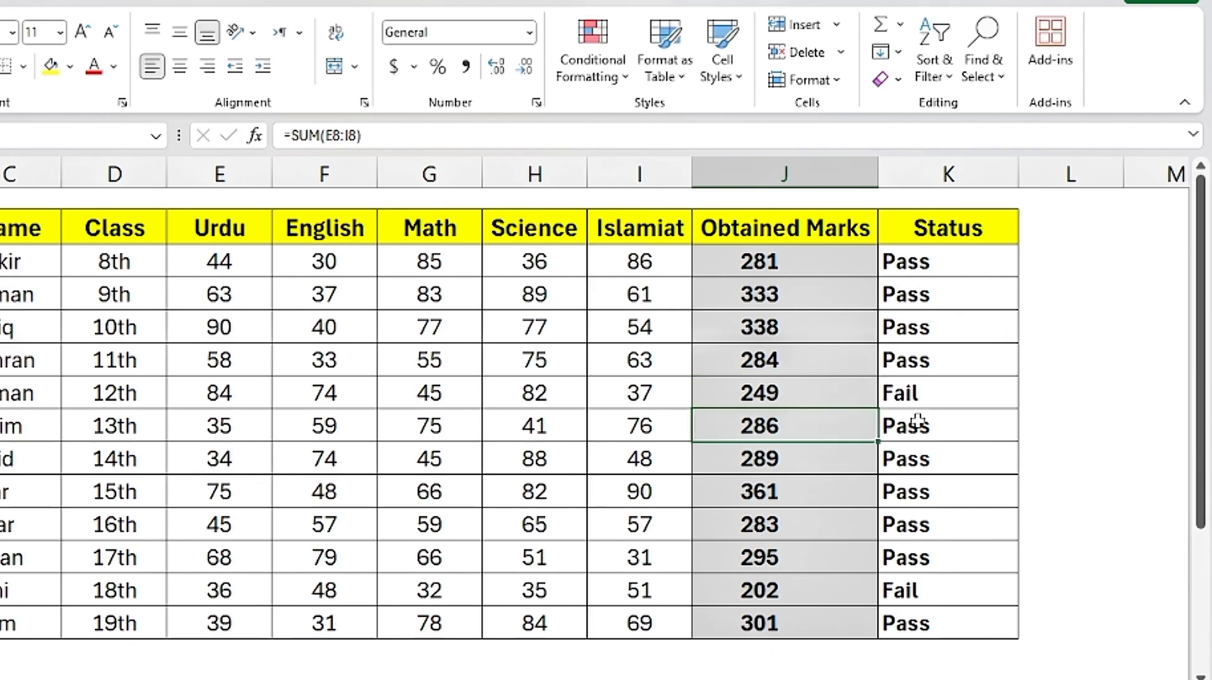
pyautogui.click(884, 401)
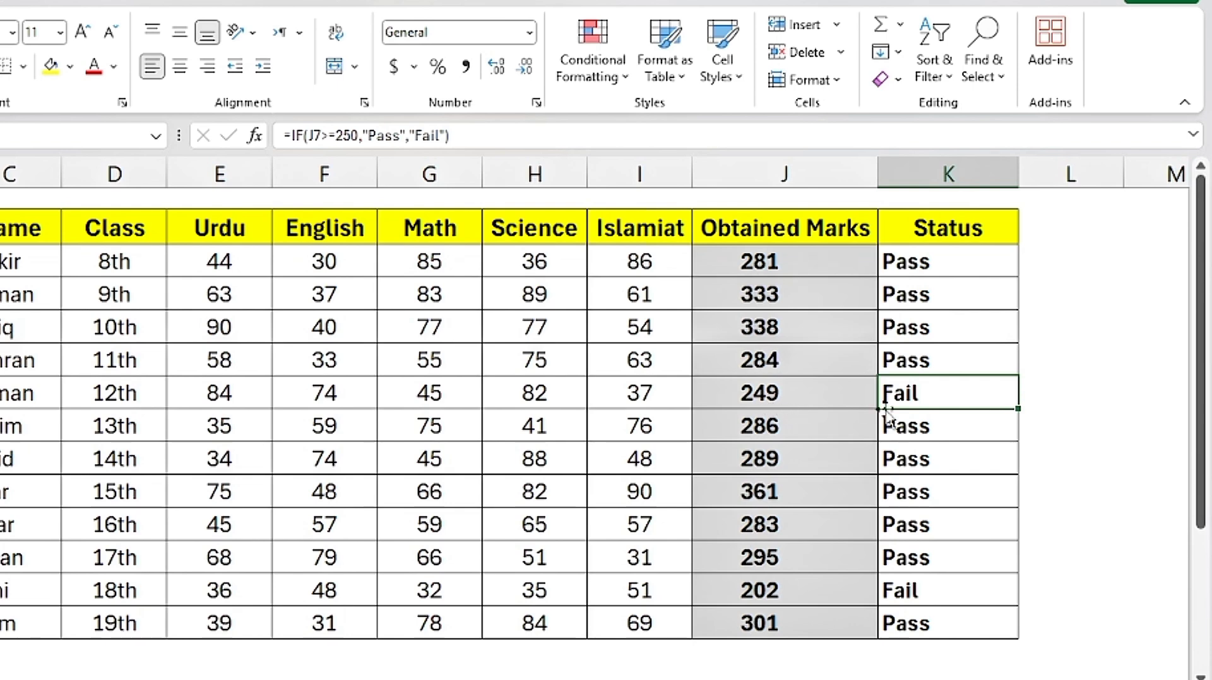
# Step: Set the obtained marks in J7 to 250 and review the status formula in K7
pyautogui.click(750, 393)
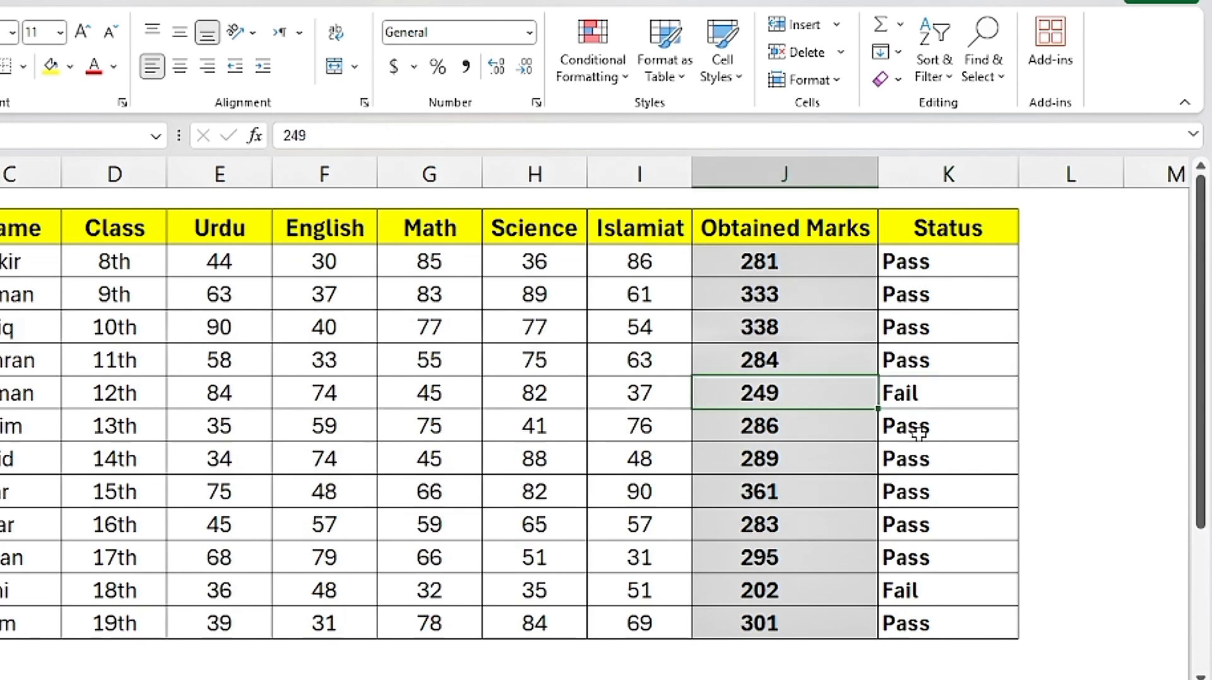
pyautogui.write('250')
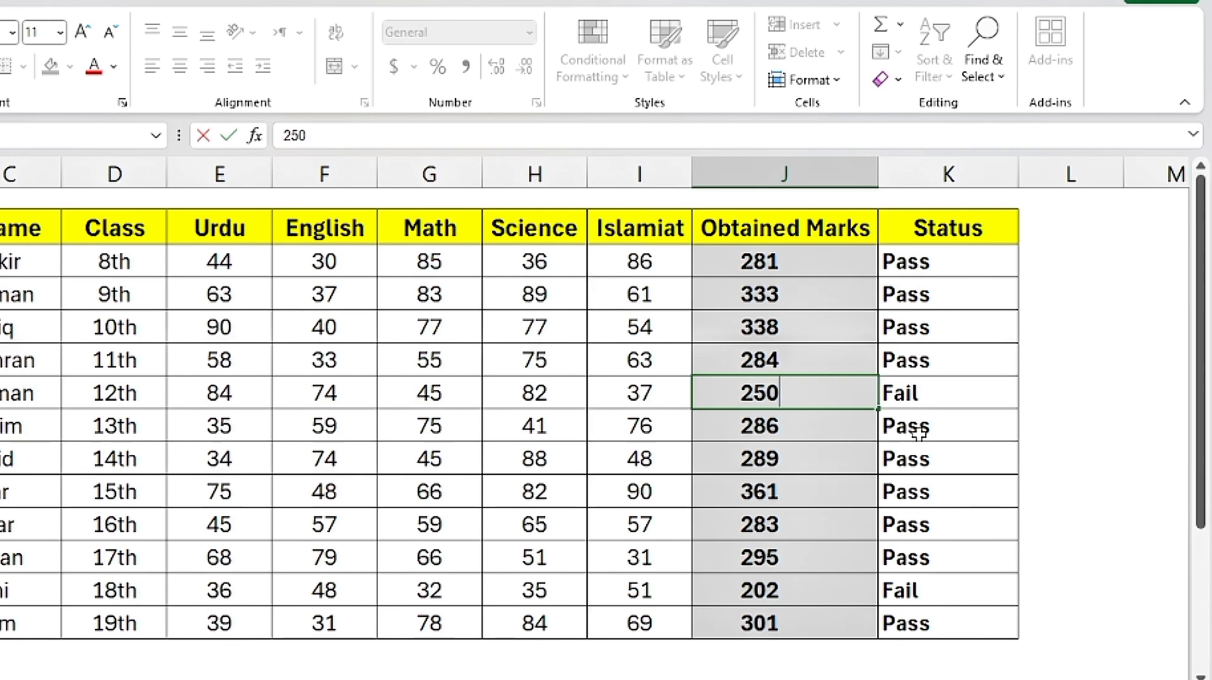
pyautogui.press('Return')
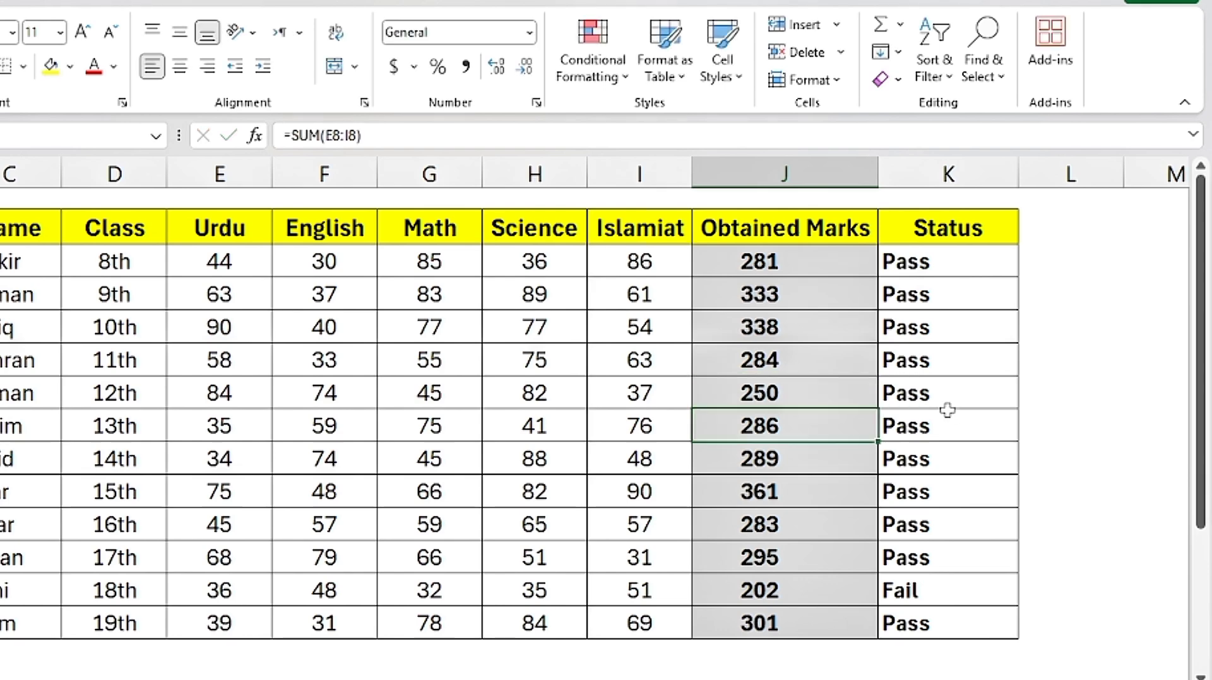
pyautogui.click(943, 414)
pyautogui.click(915, 398)
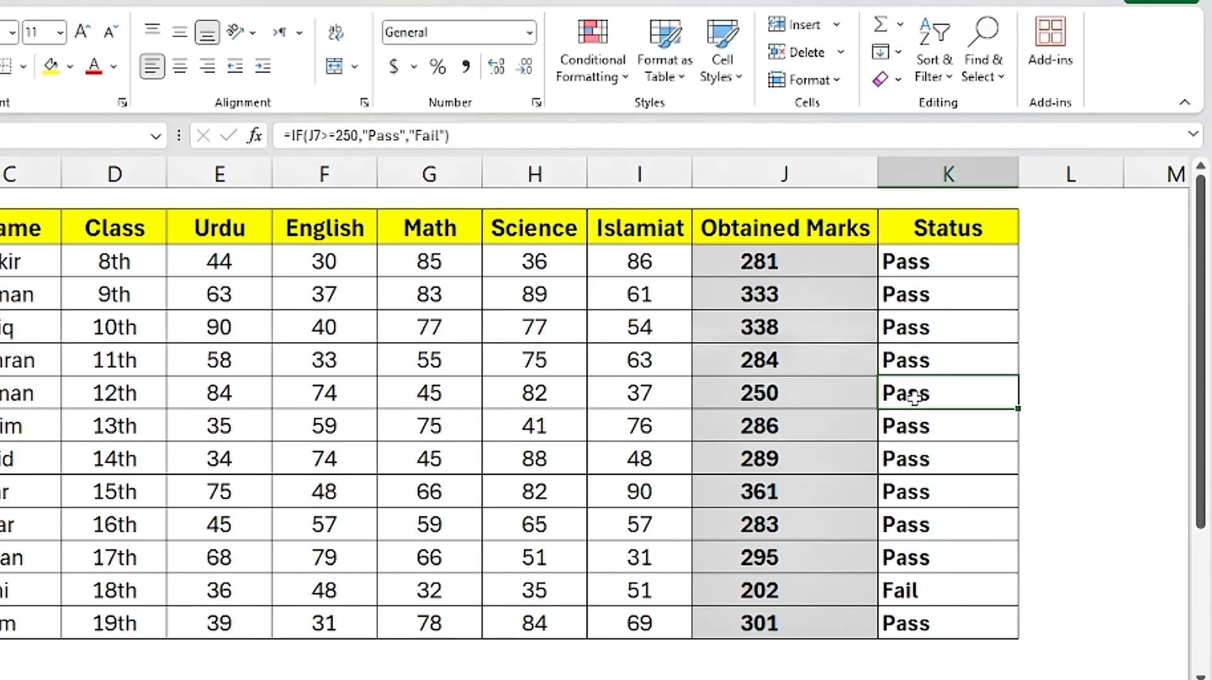
pyautogui.doubleClick(916, 396)
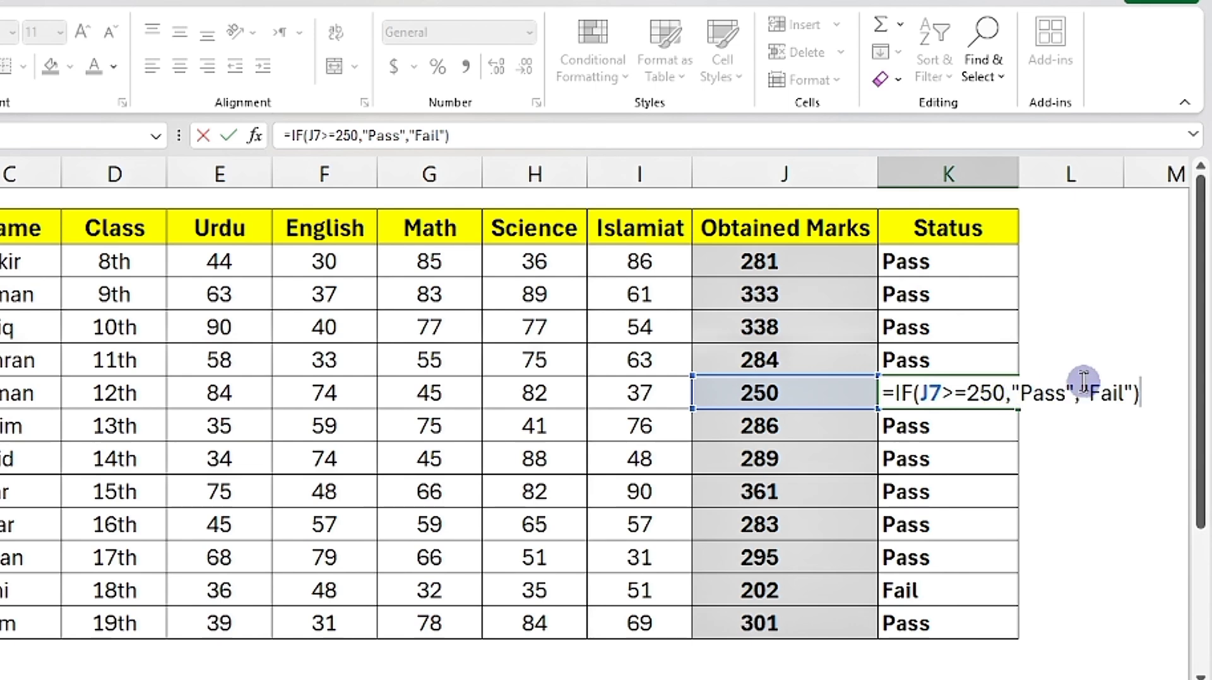
pyautogui.press('Return')
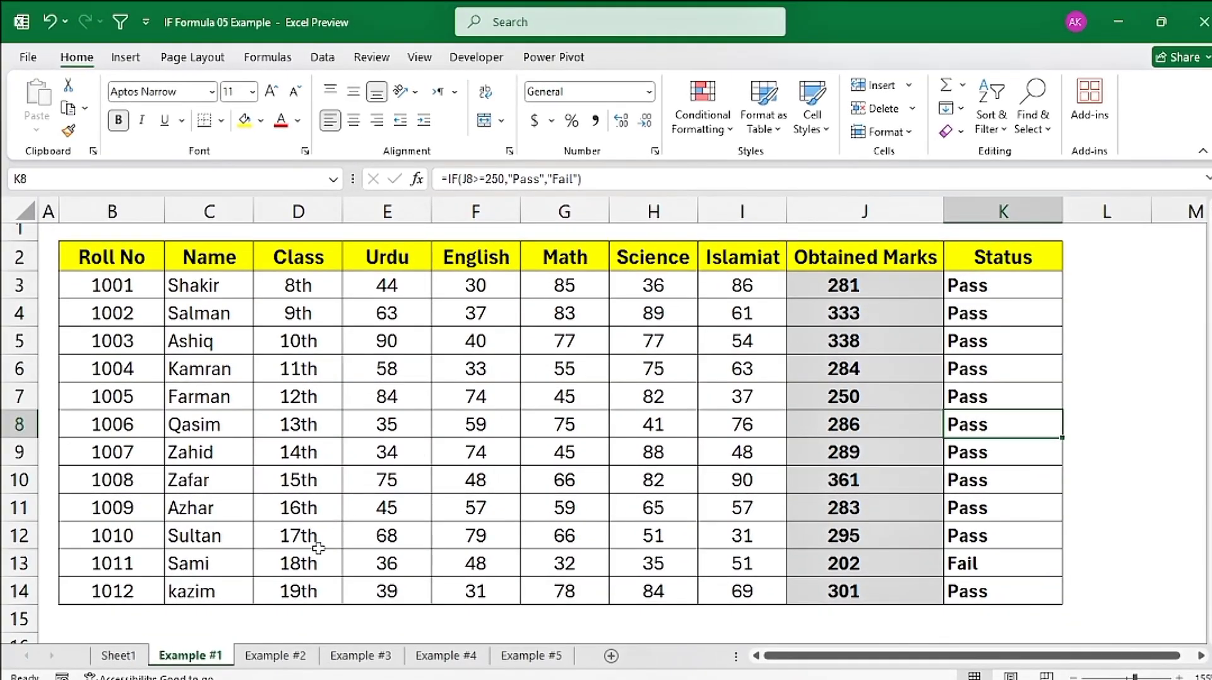
# Step: On the Example #2 sheet, start an IF formula in F3 that tests whether the salary in E3 is <=55000
pyautogui.click(273, 656)
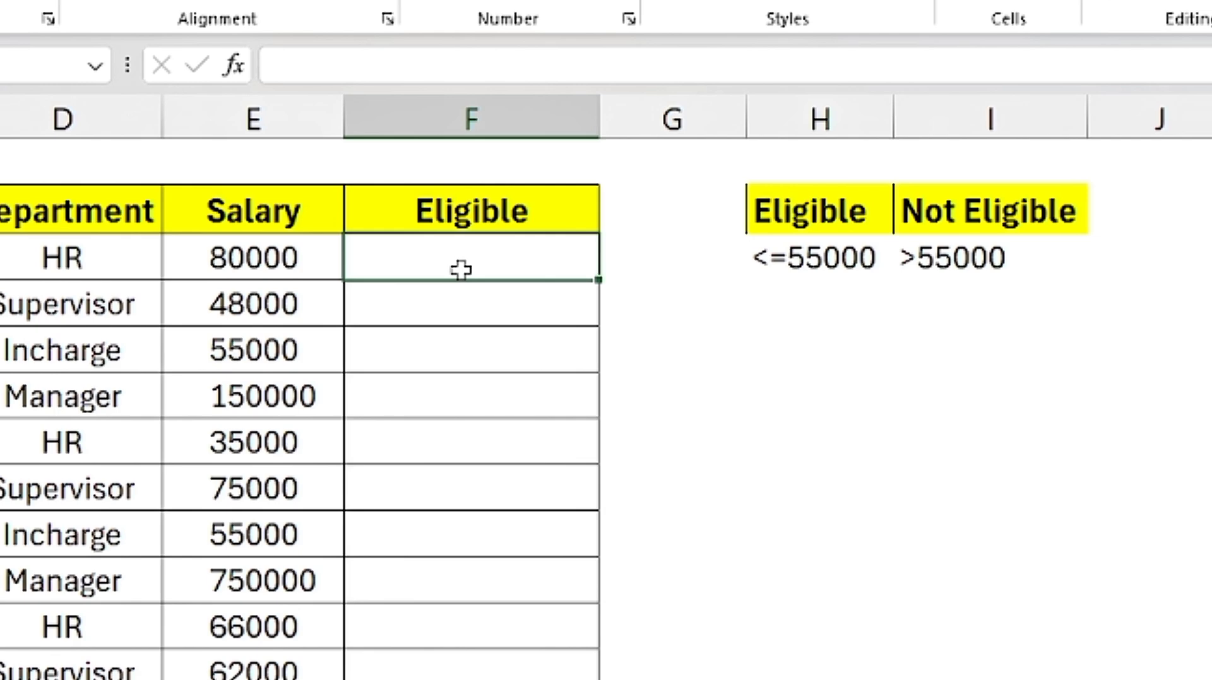
pyautogui.click(462, 269)
pyautogui.write('=if')
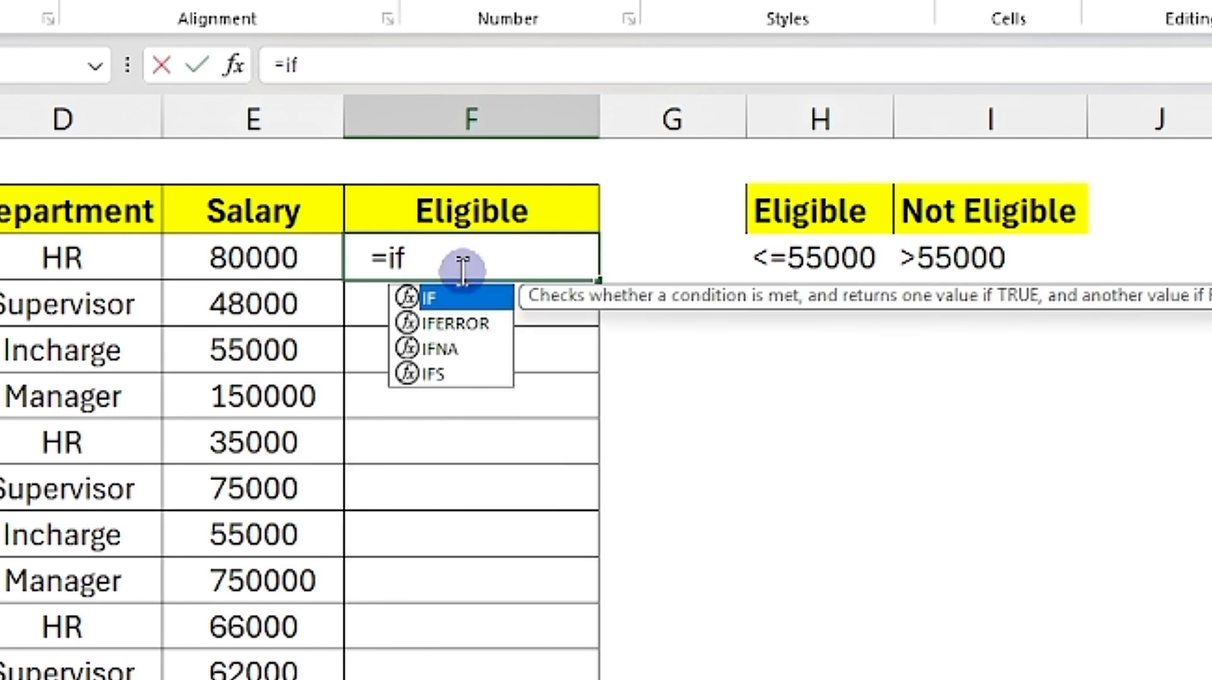
pyautogui.press('Tab')
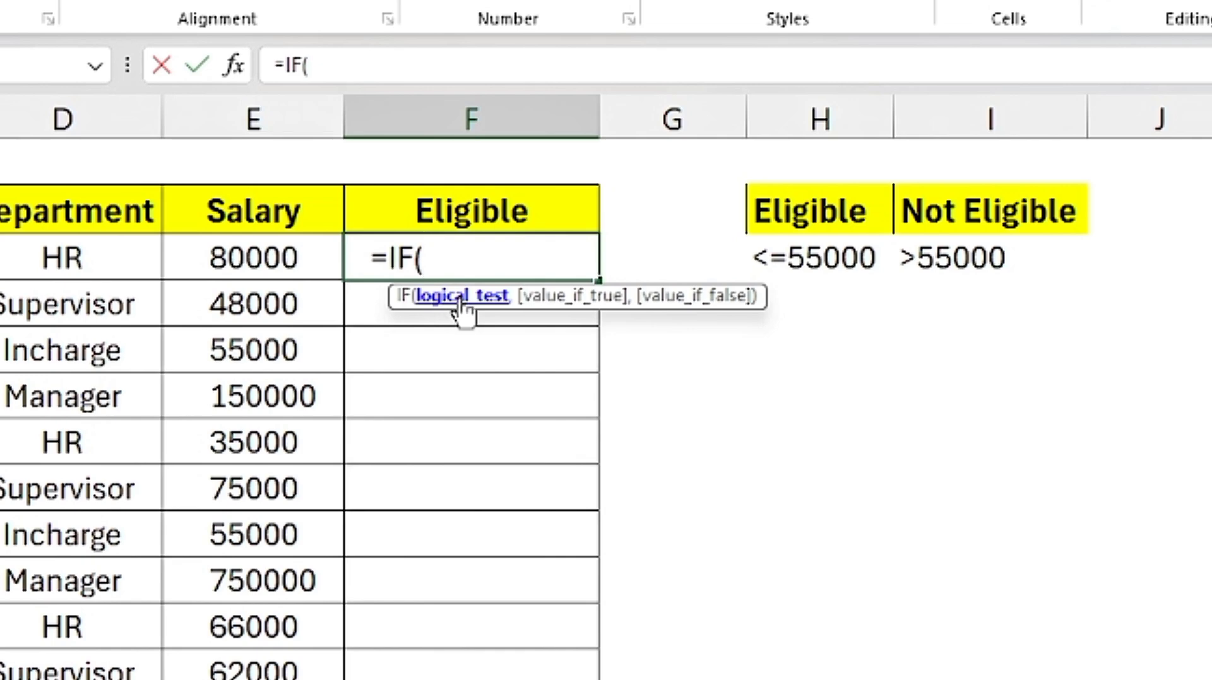
pyautogui.click(200, 254)
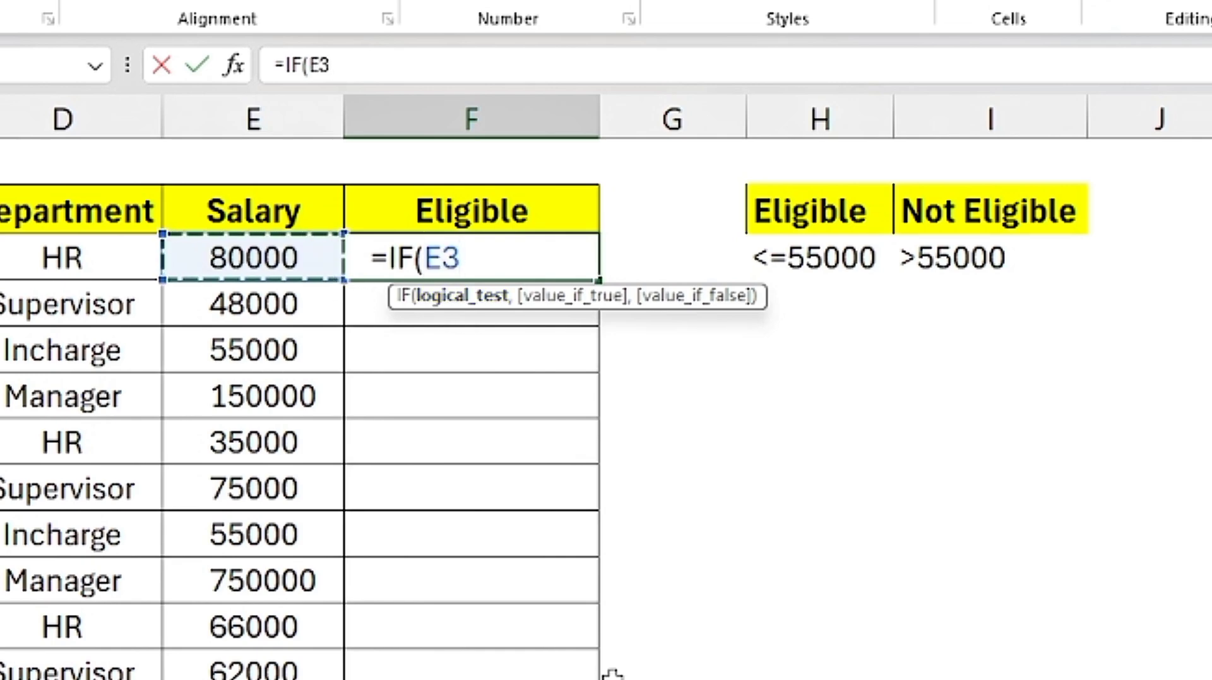
pyautogui.write('<')
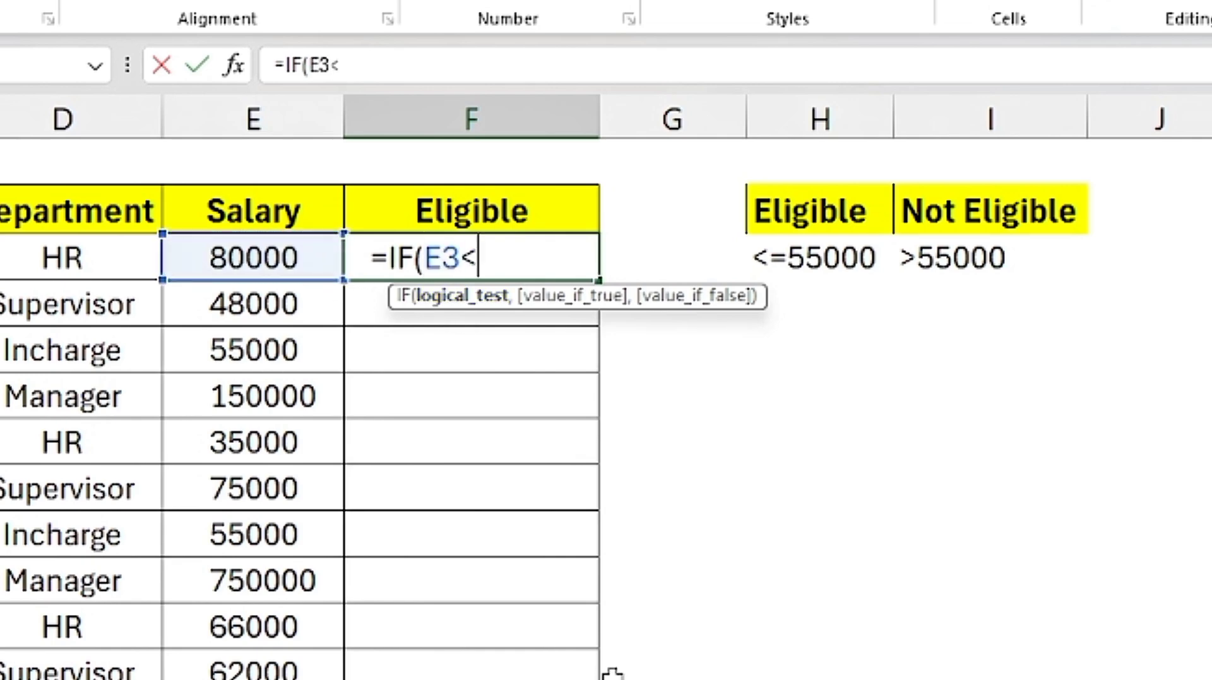
pyautogui.write('=55000')
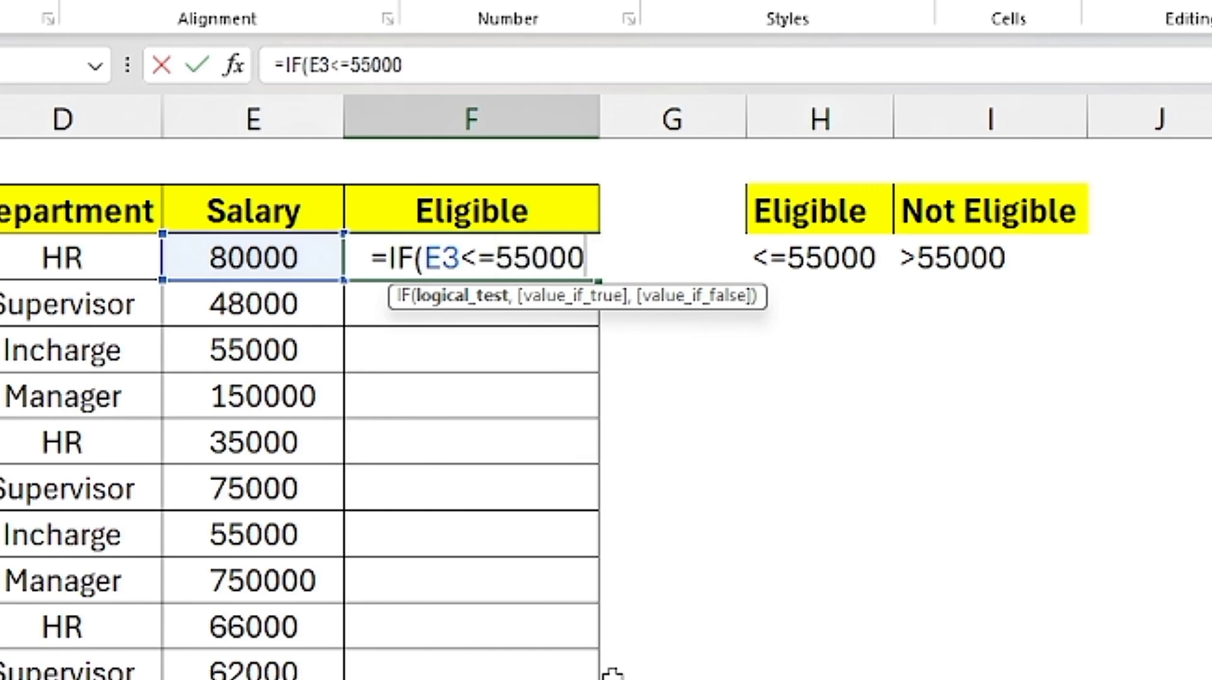
pyautogui.write(',')
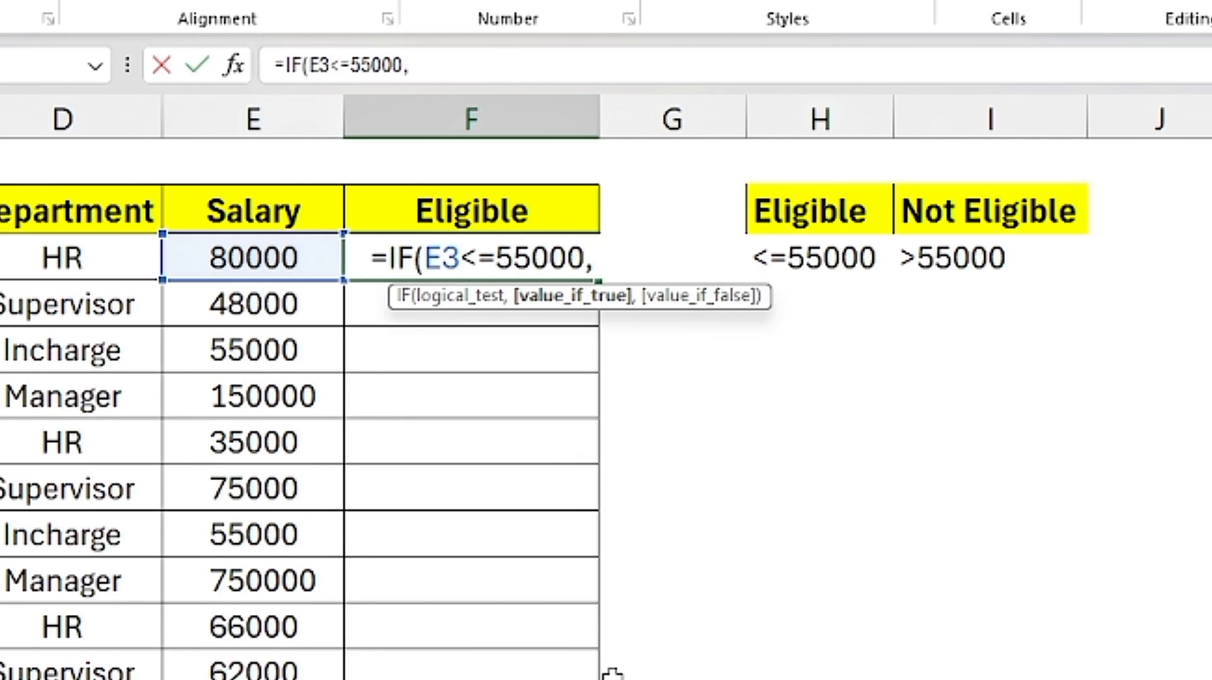
pyautogui.write('"Eligib')
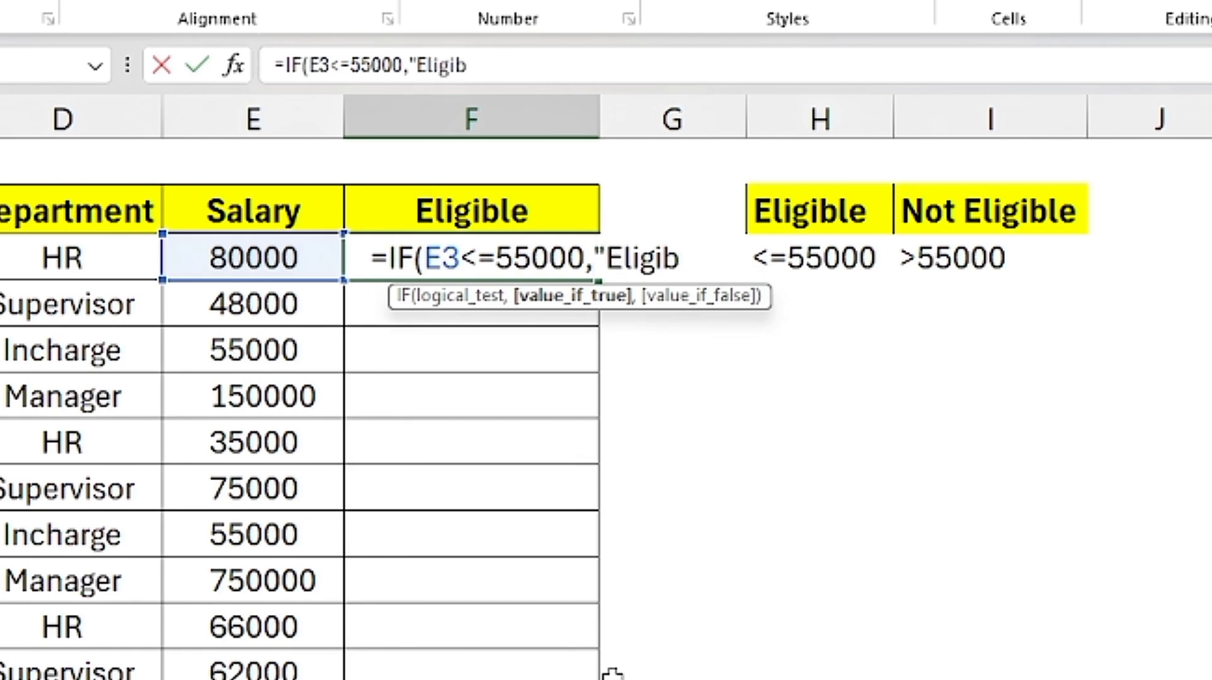
pyautogui.write('le",')
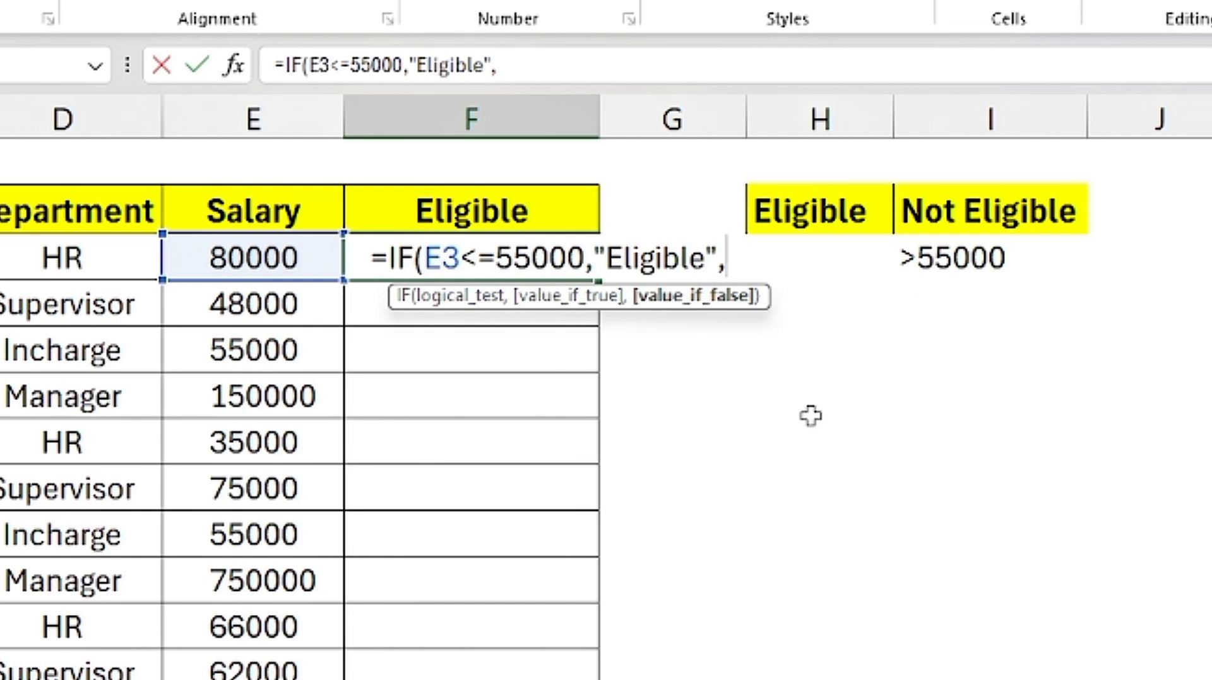
# Step: Complete the F3 formula so that it returns "Eligible" when the test is true and "Not Eligible" when it is false
pyautogui.write('"')
pyautogui.write(',"Not')
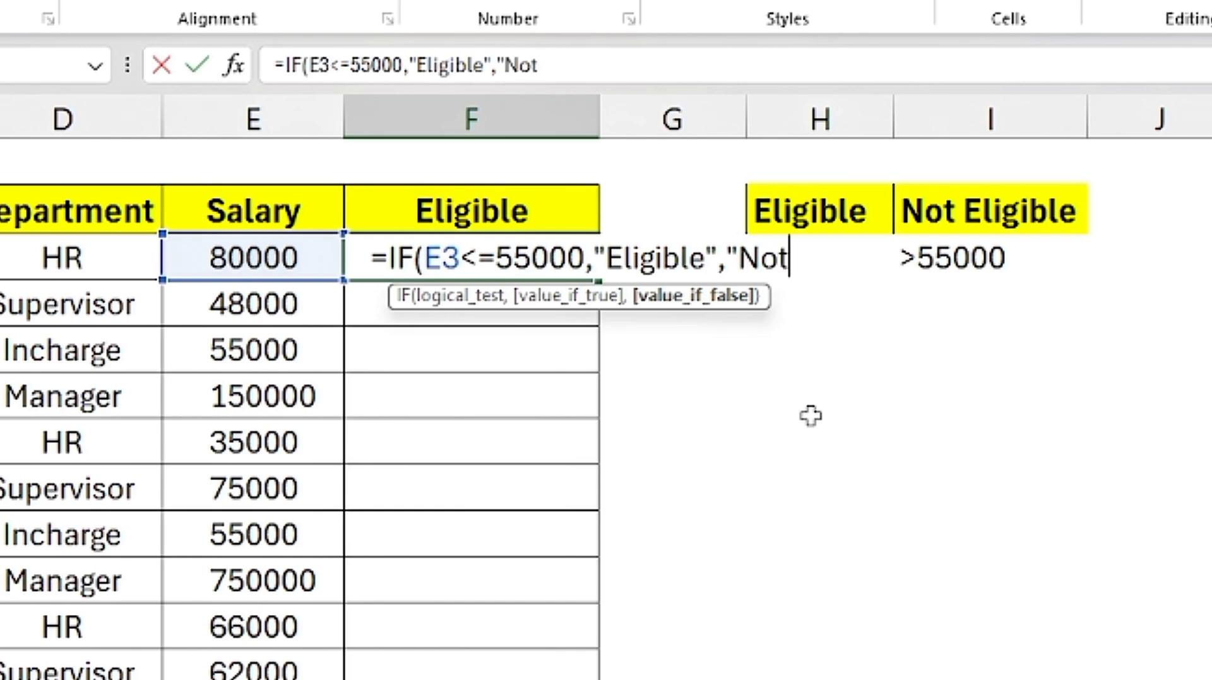
pyautogui.write(' Eligible')
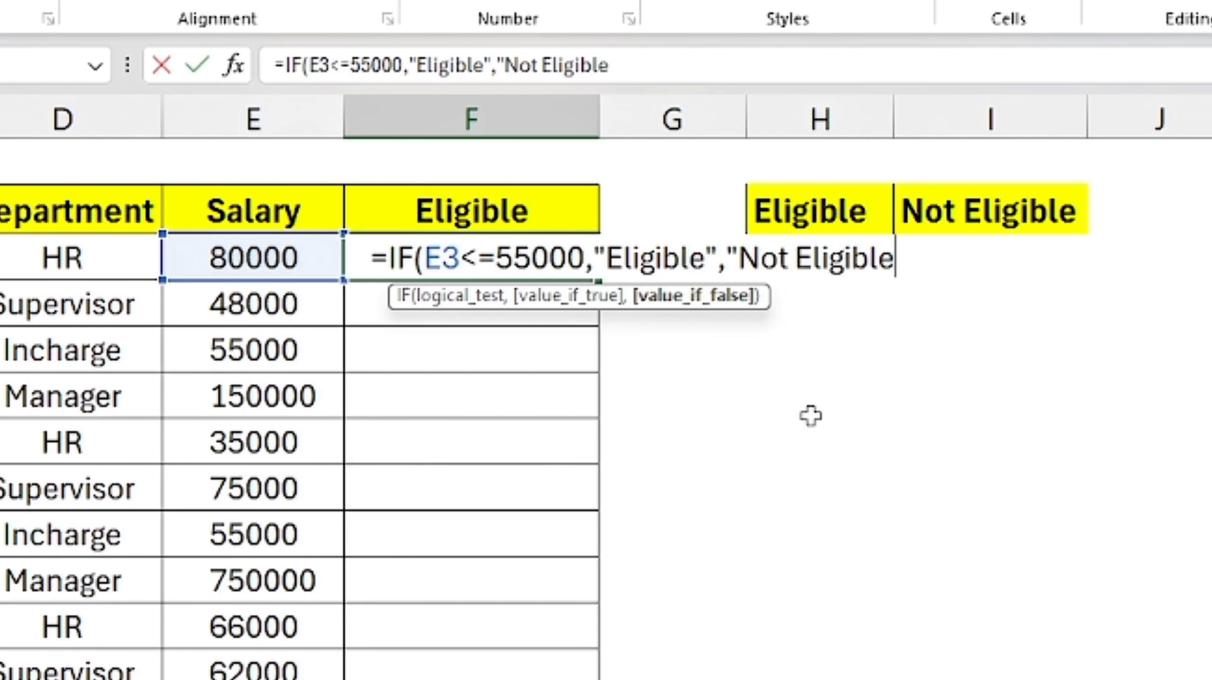
pyautogui.write('")')
pyautogui.press('Return')
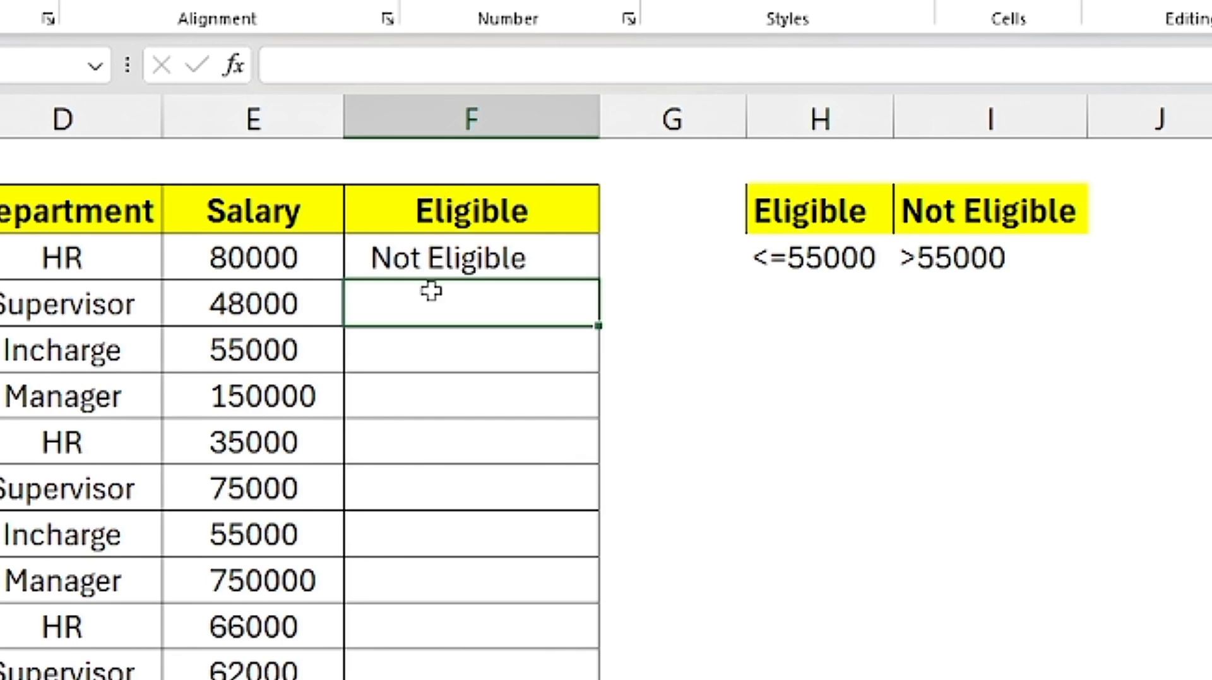
# Step: Fill the F3 eligibility formula down to F14 and check the results for rows 4, 5 and 12 against their salaries
pyautogui.click(388, 265)
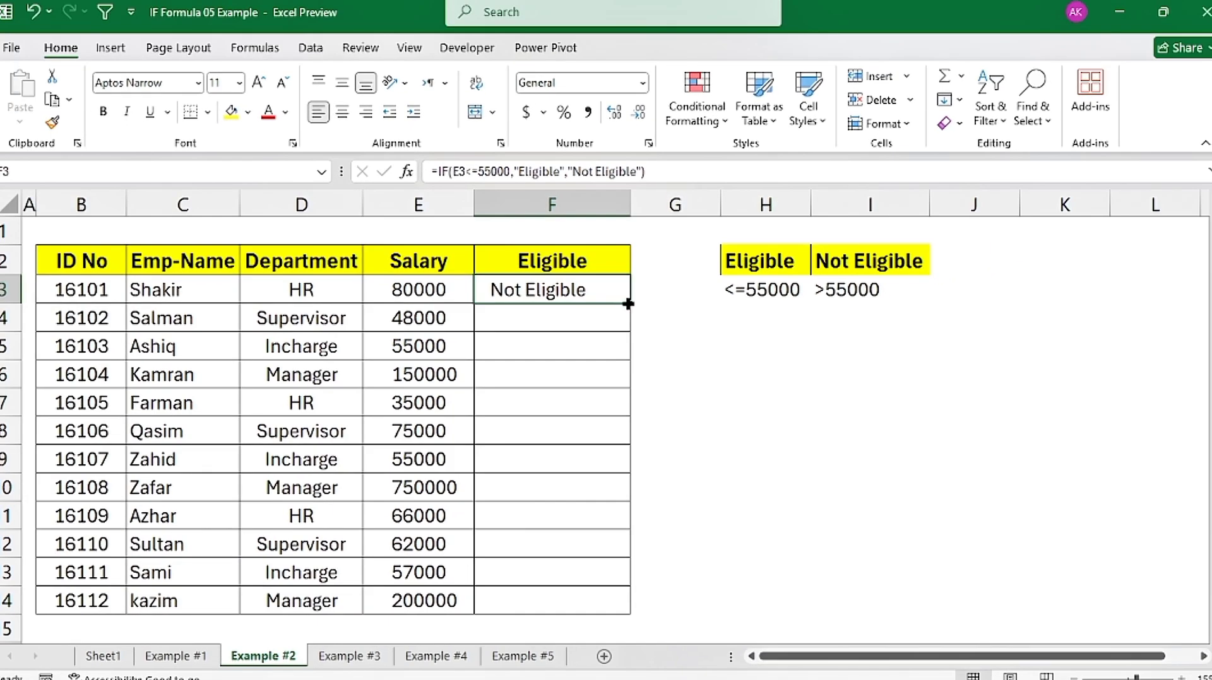
pyautogui.doubleClick(628, 304)
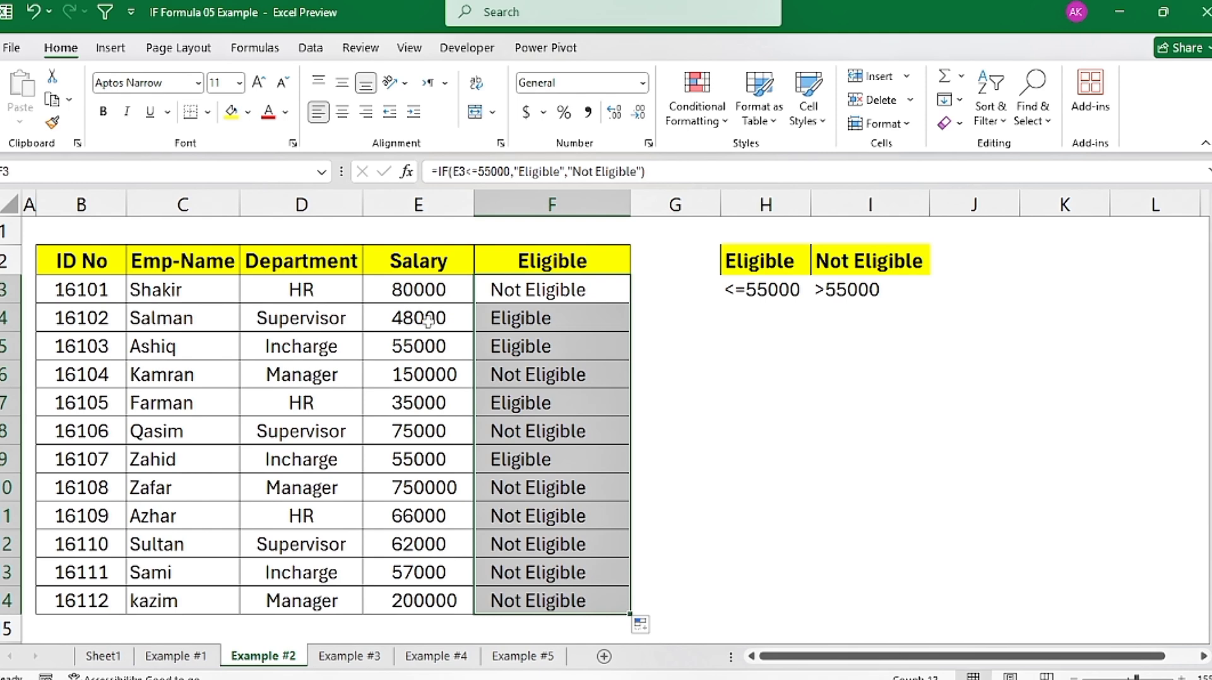
pyautogui.moveTo(449, 310); pyautogui.dragTo(535, 347)
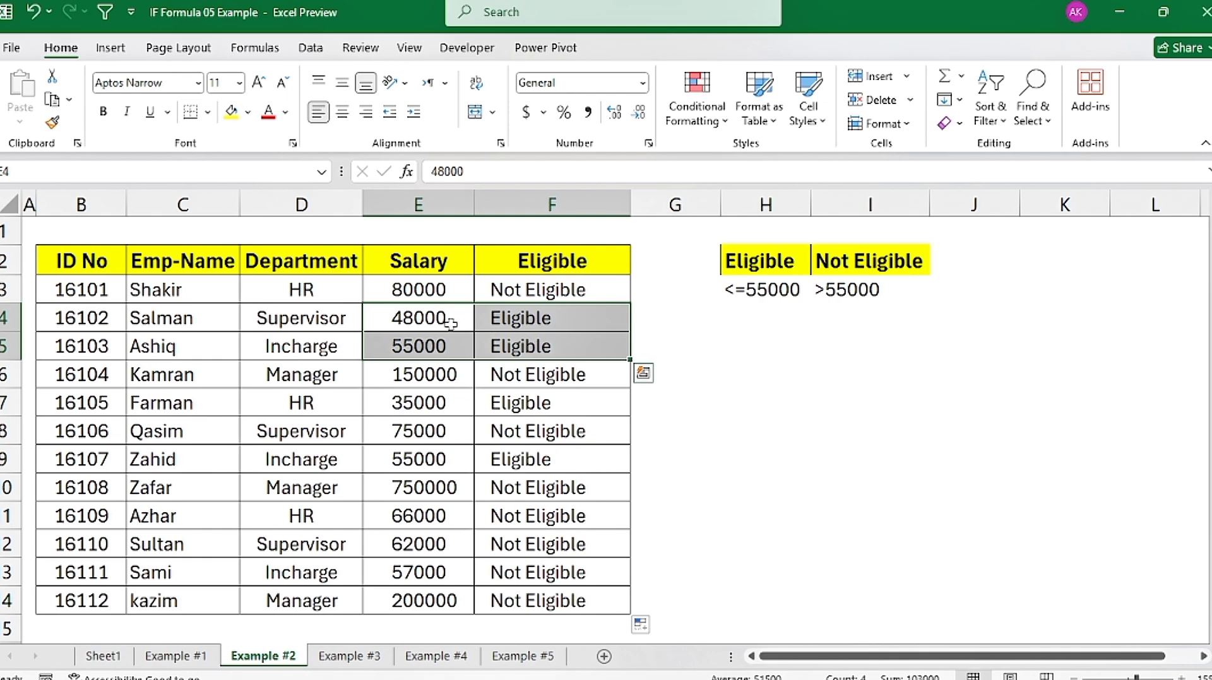
pyautogui.click(526, 320)
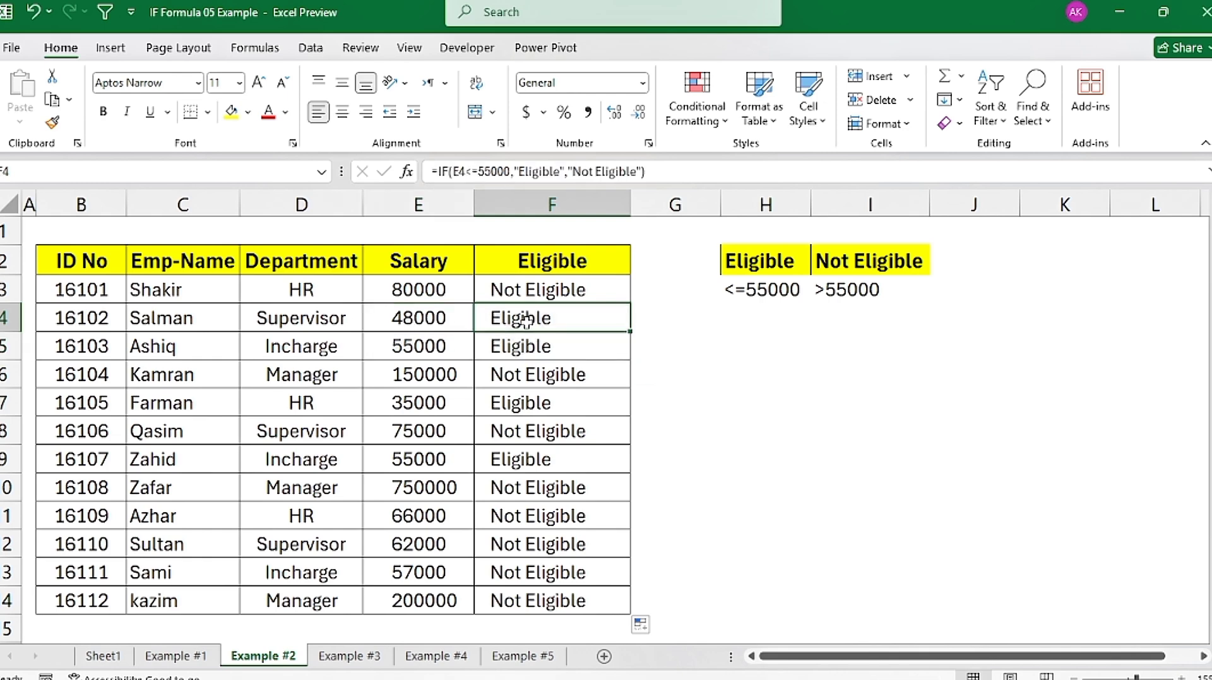
pyautogui.click(596, 350)
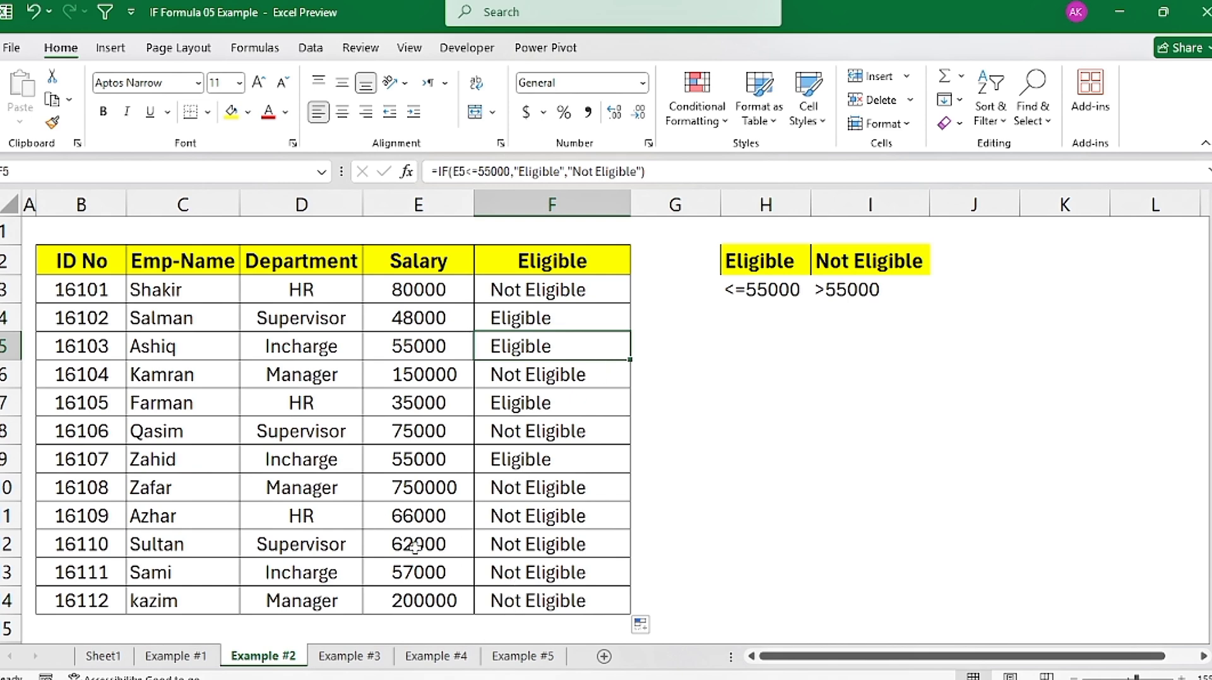
pyautogui.moveTo(439, 553); pyautogui.dragTo(576, 552)
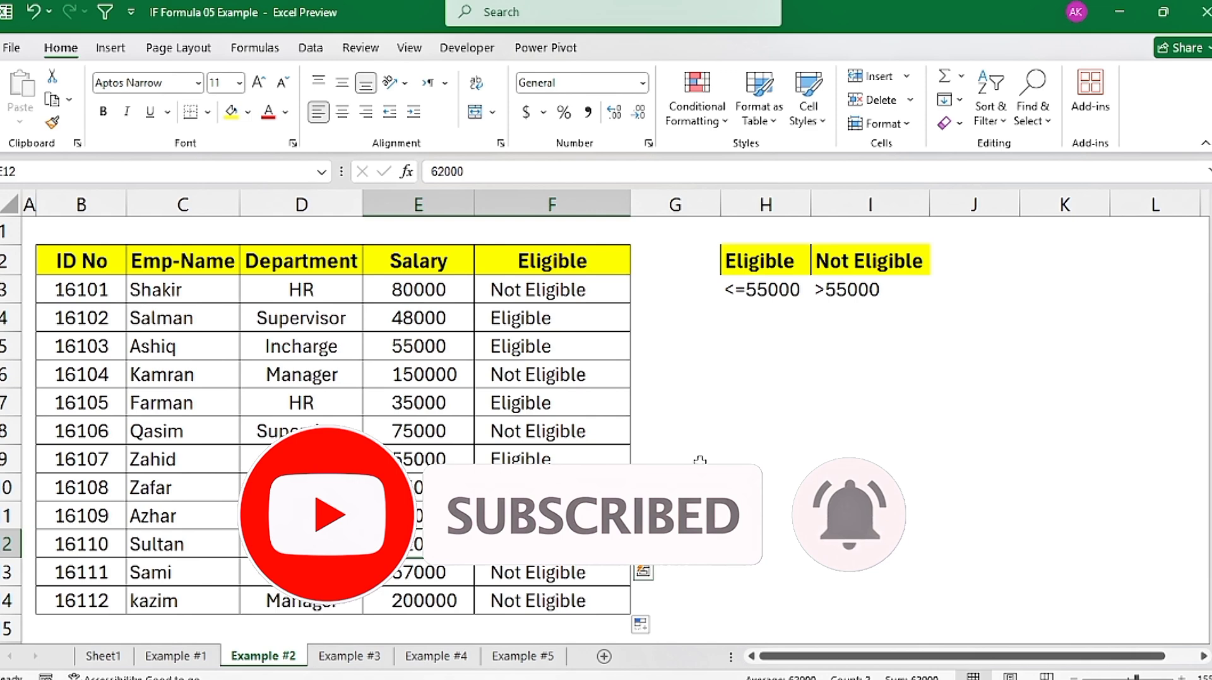
# Step: On the Example #3 sheet, check the commission rate in G3 and start an IF formula in D4 that tests whether C4 is >100000
pyautogui.click(355, 663)
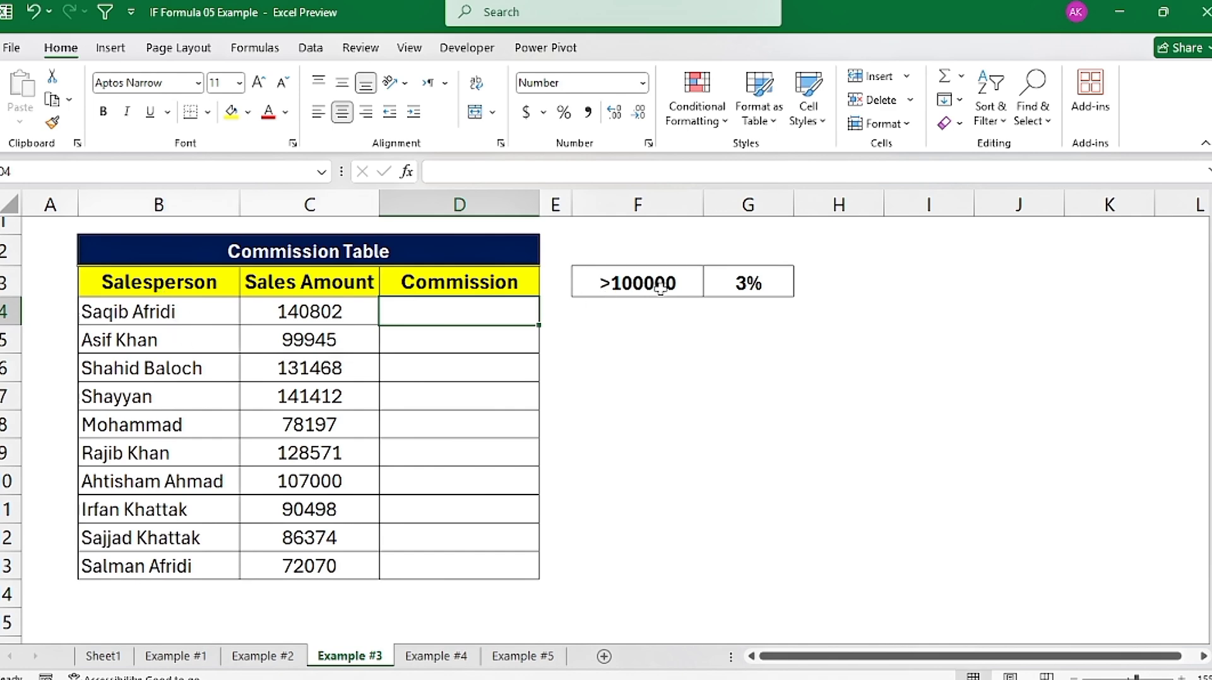
pyautogui.click(781, 287)
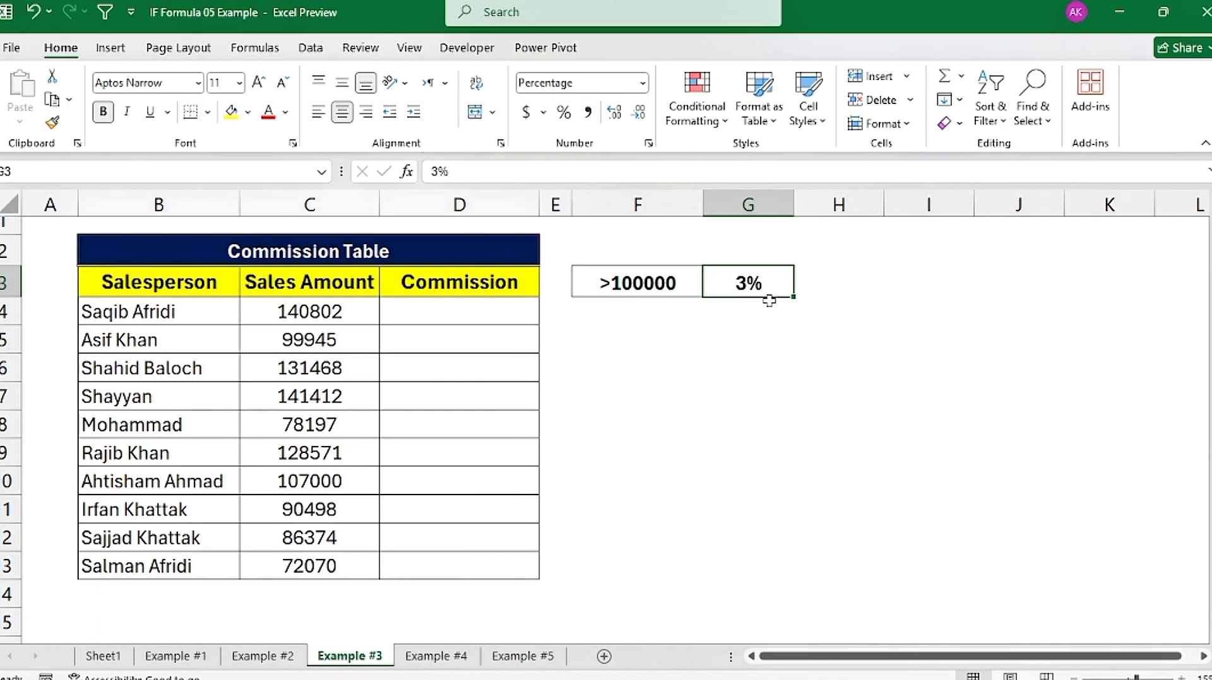
pyautogui.click(441, 324)
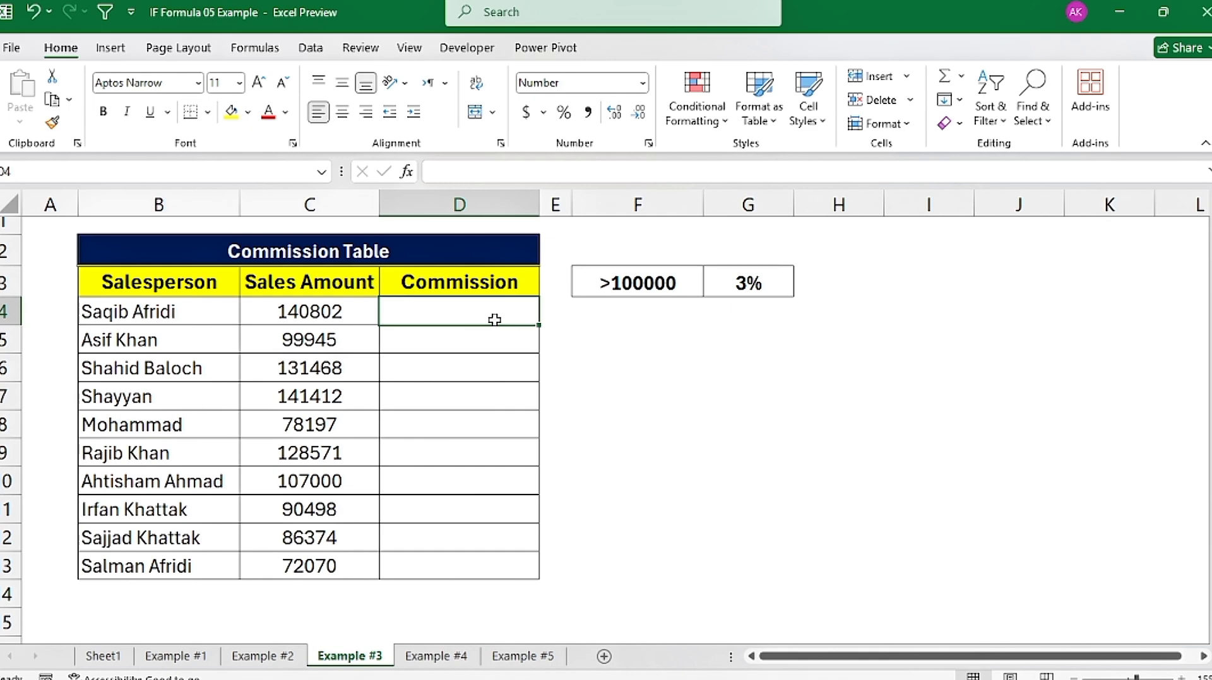
pyautogui.write('=if')
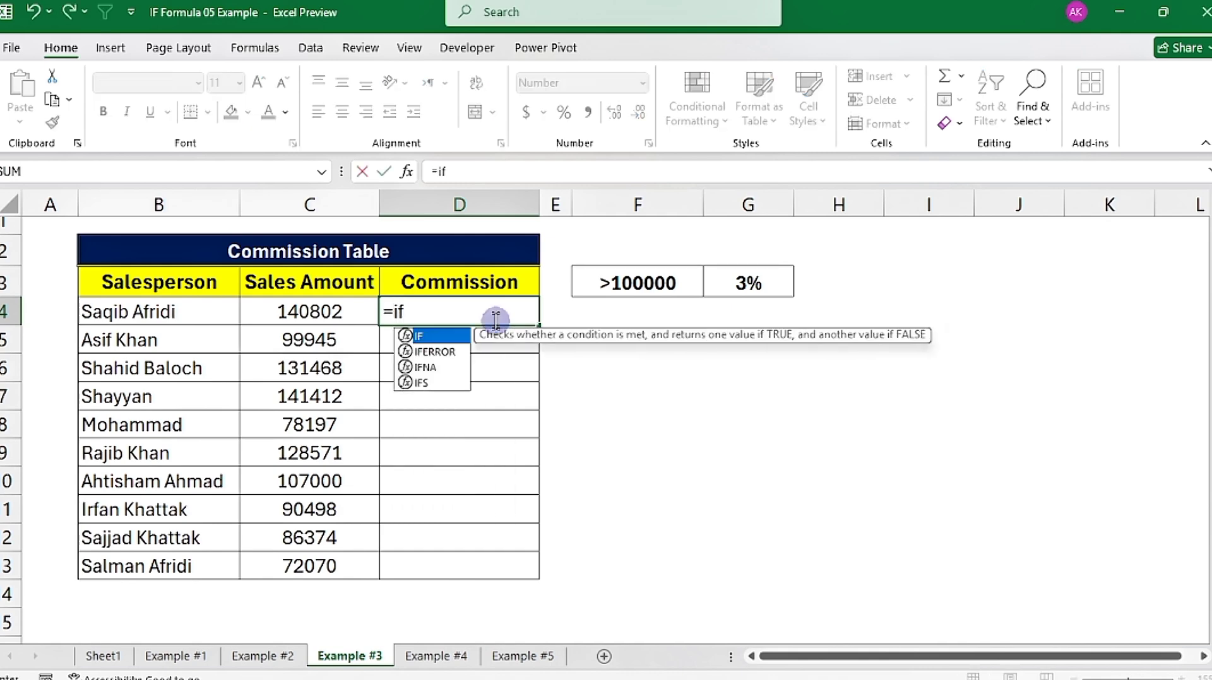
pyautogui.press('Tab')
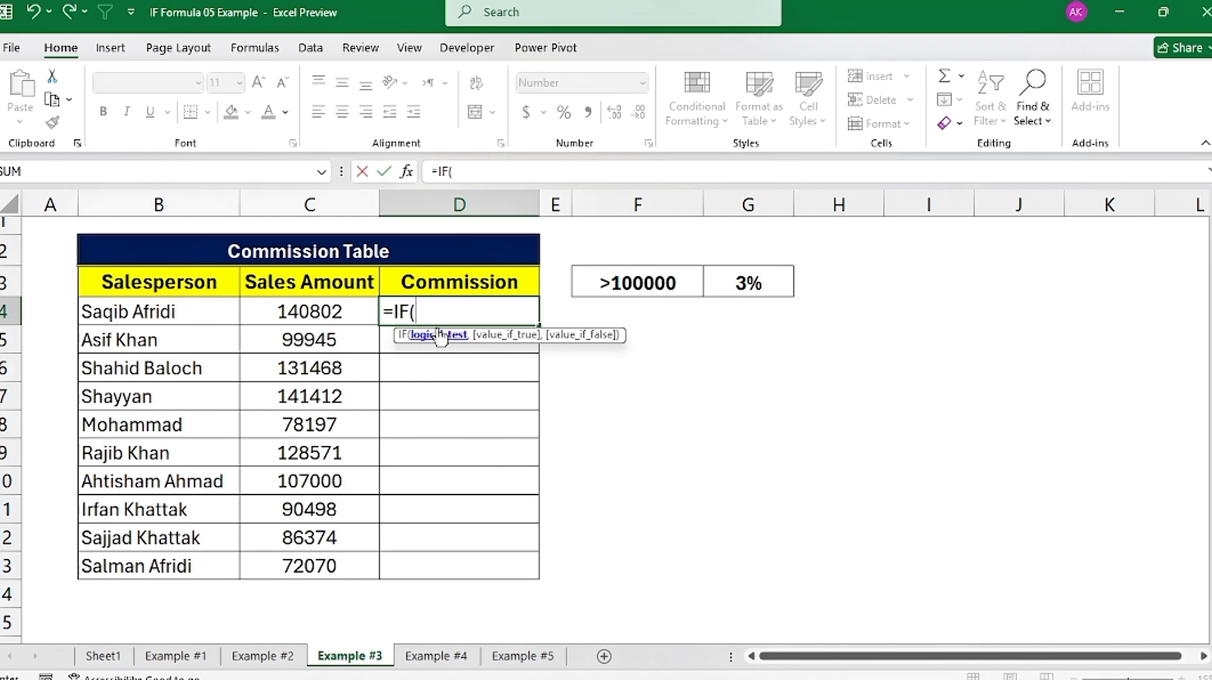
pyautogui.click(268, 312)
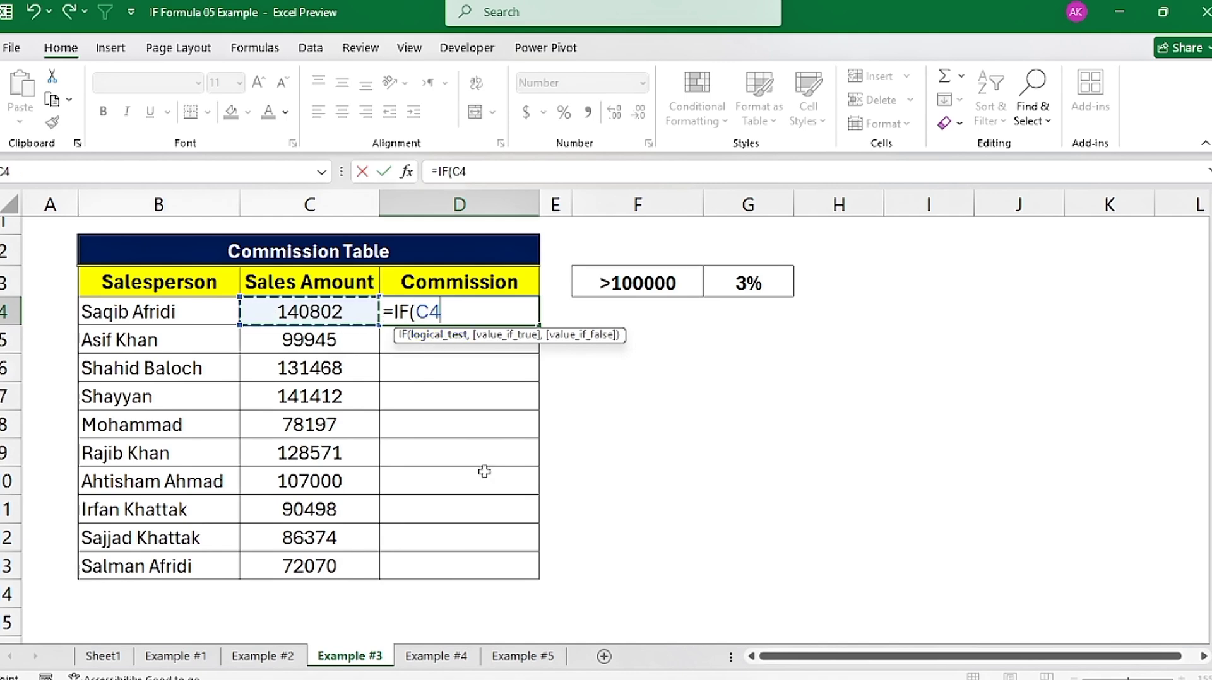
pyautogui.write('>')
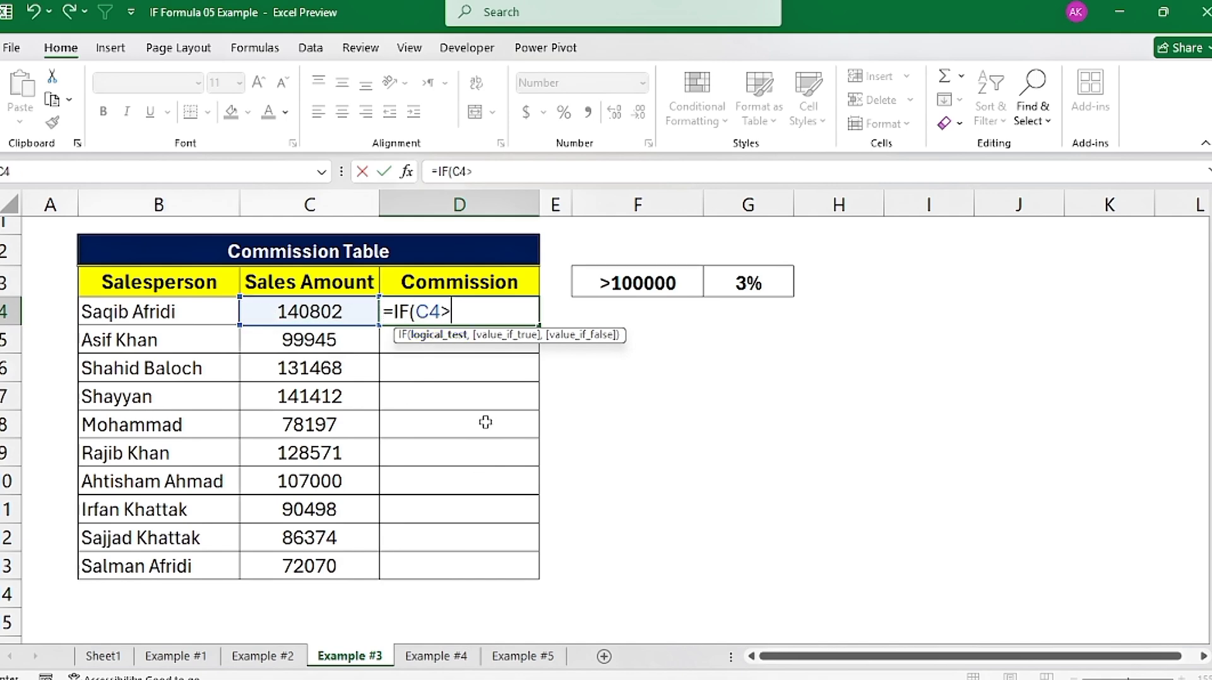
pyautogui.write('10000')
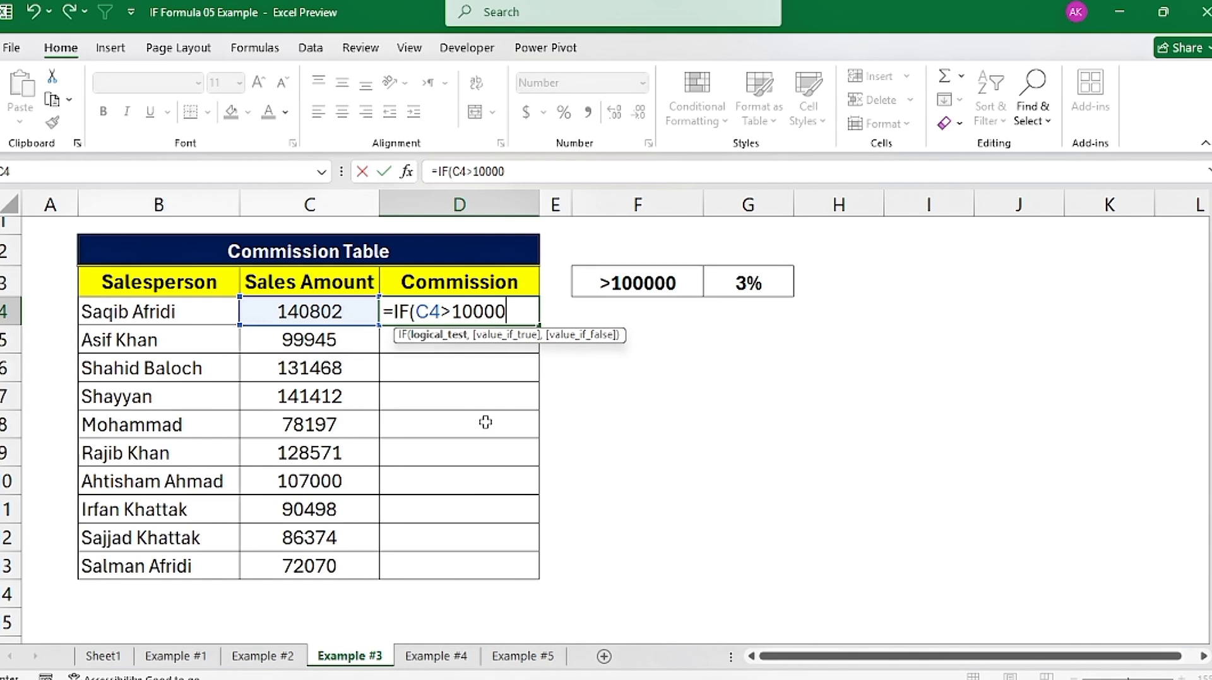
pyautogui.write('0,')
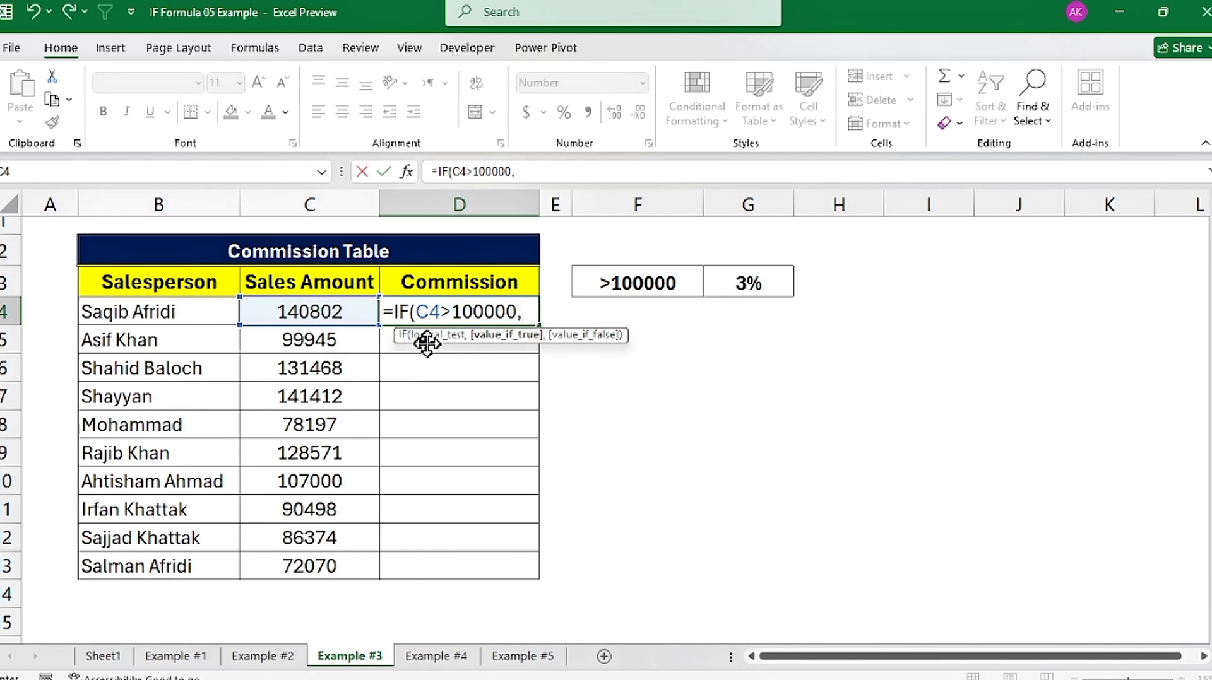
# Step: Complete the D4 commission formula so that it returns C4*3% when the test is true and 0 when it is false
pyautogui.click(325, 312)
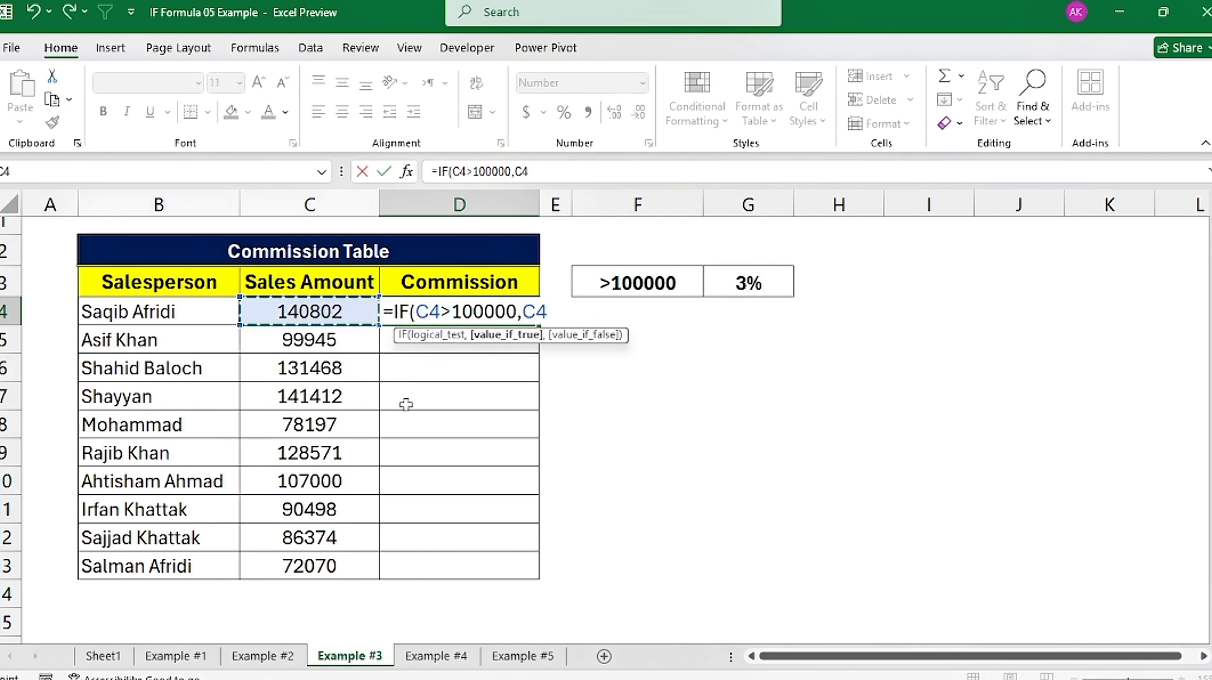
pyautogui.write('*')
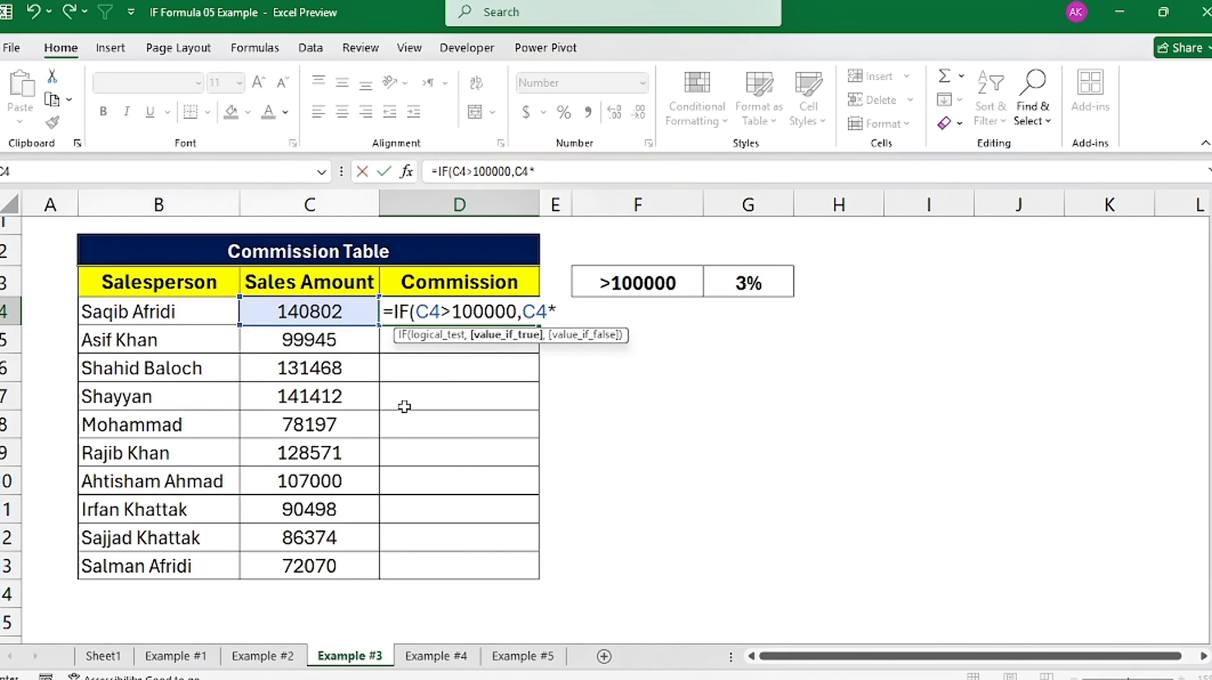
pyautogui.write('3%,')
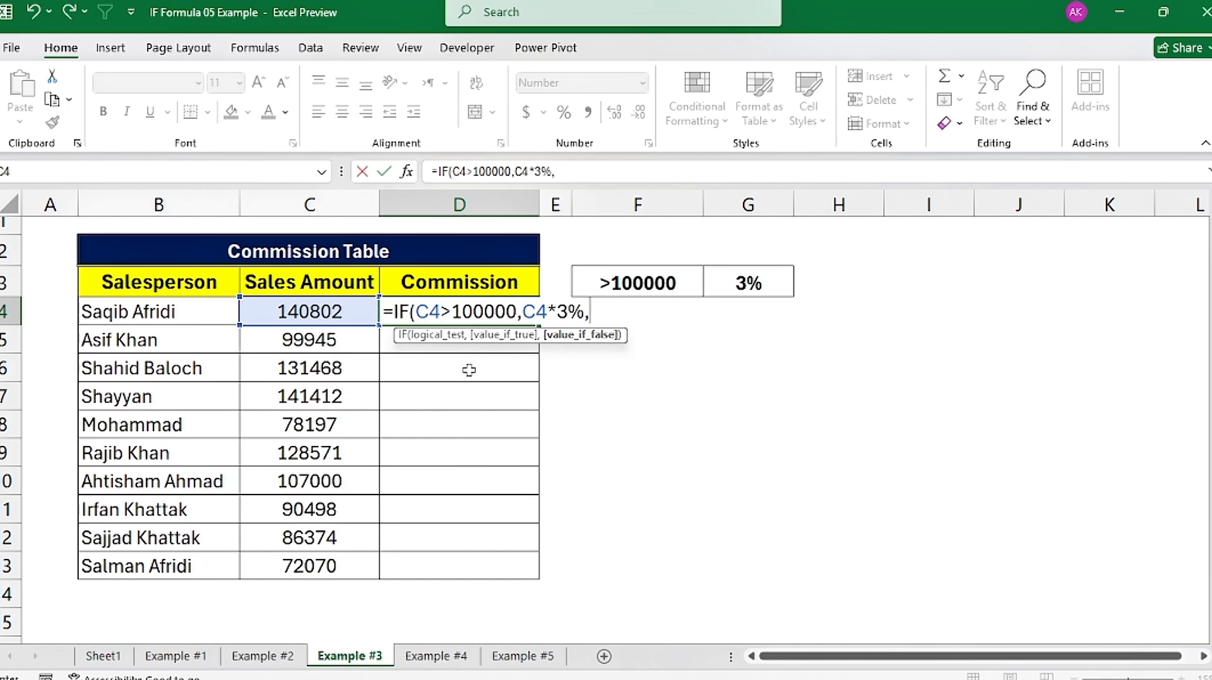
pyautogui.write('0')
pyautogui.write(')')
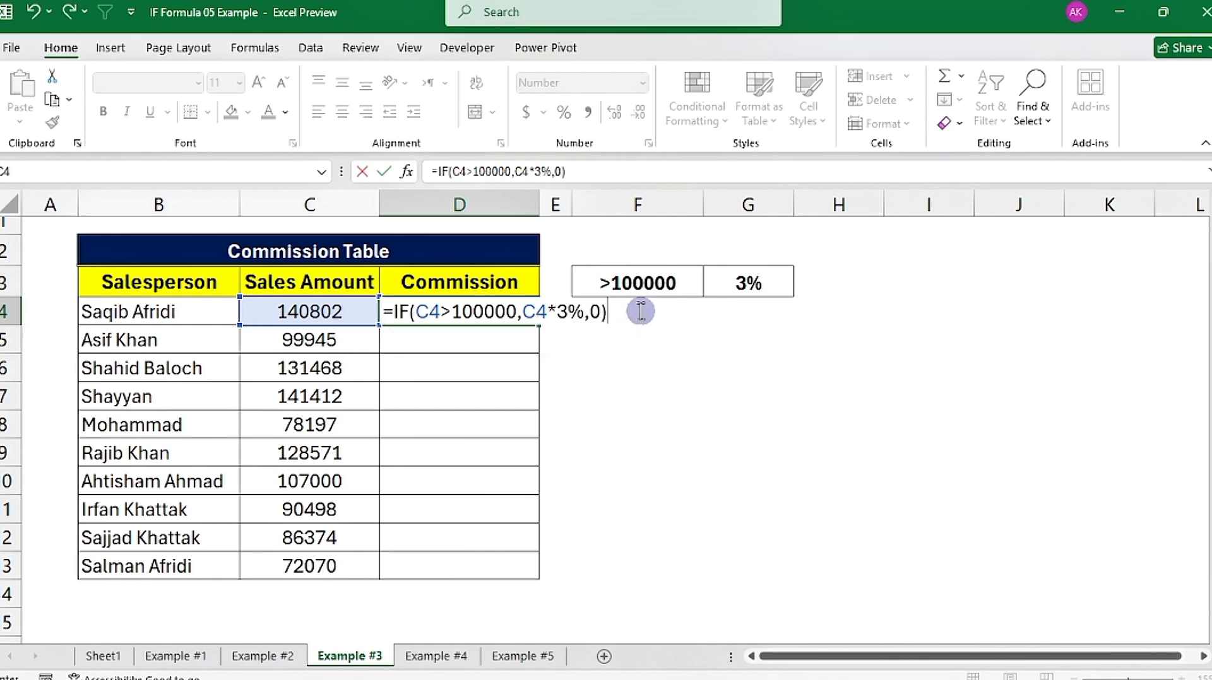
pyautogui.press('Return')
# Step: Check the D4 commission formula against the sales amount in C4 and fill it down to D13
pyautogui.click(455, 316)
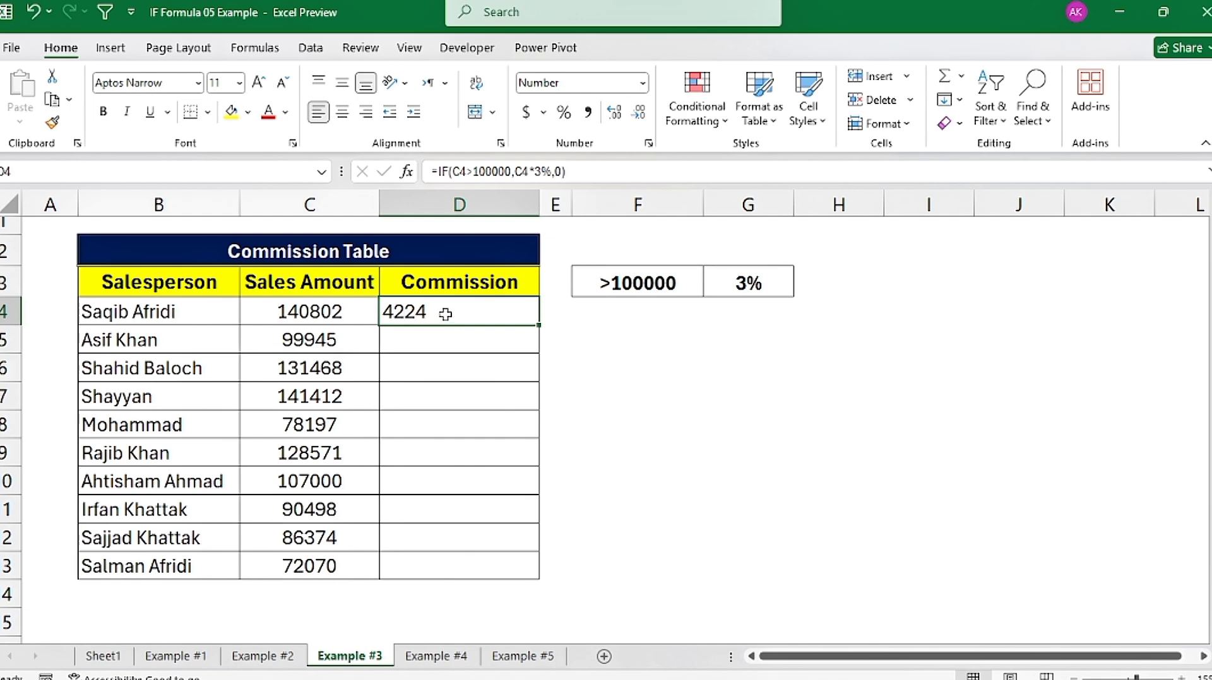
pyautogui.click(268, 308)
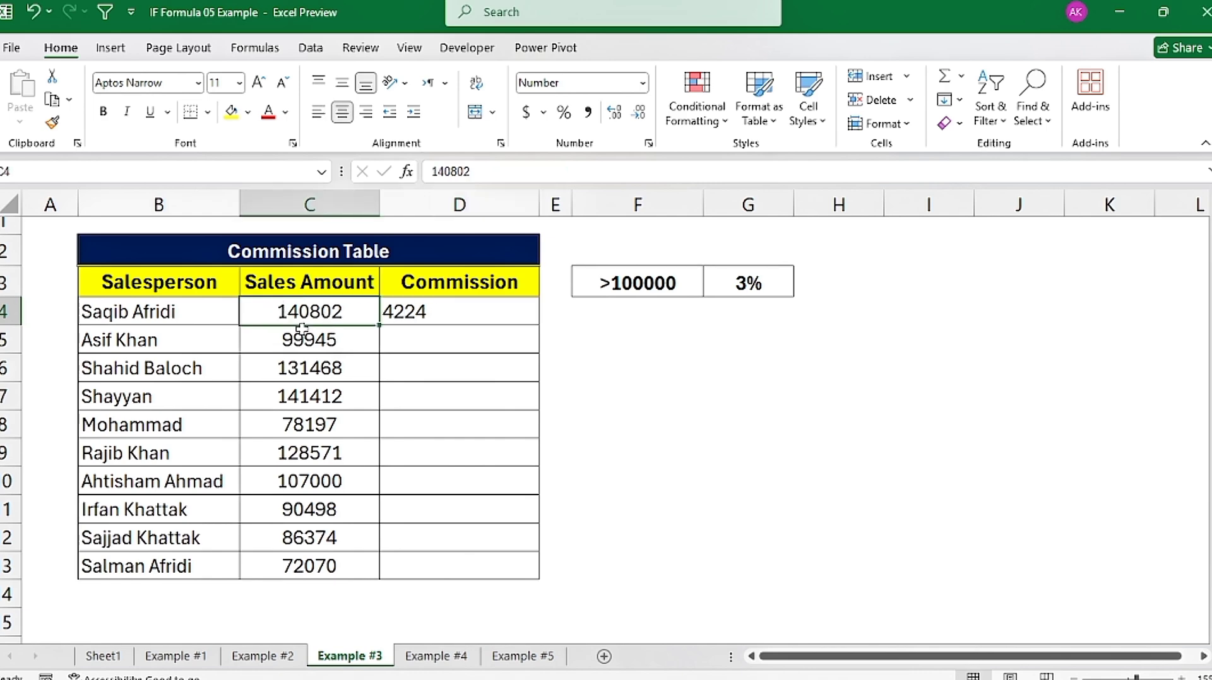
pyautogui.click(439, 316)
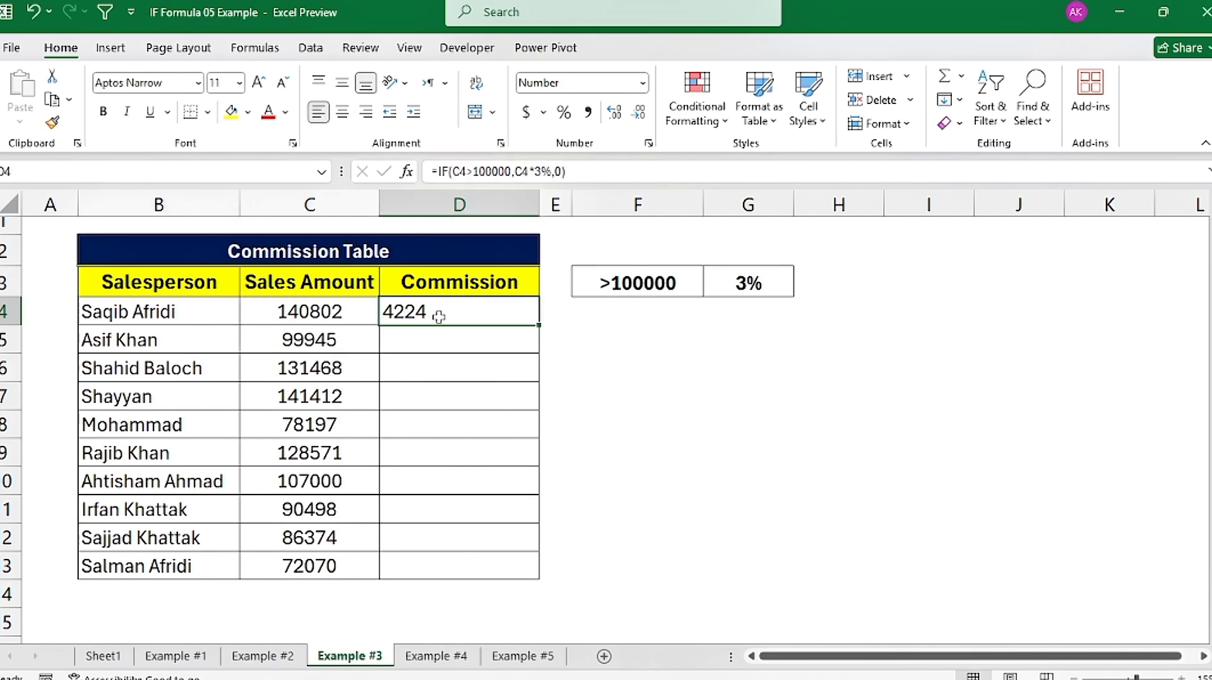
pyautogui.doubleClick(537, 326)
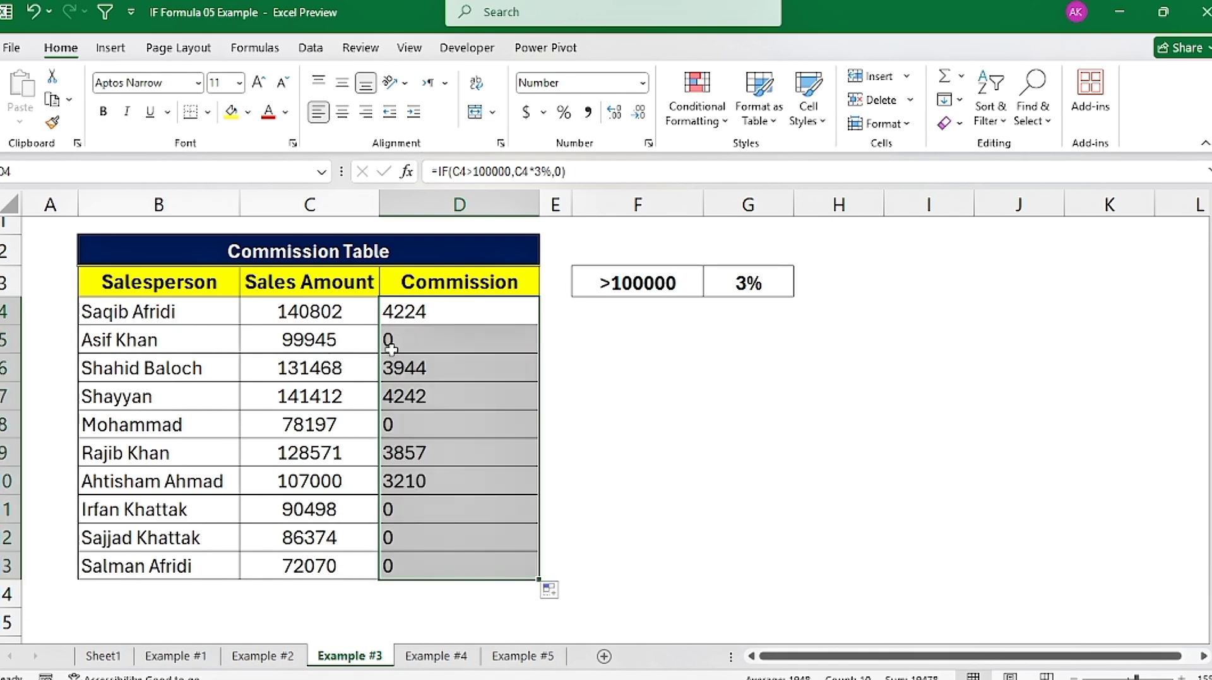
# Step: Check the commission results in rows 5, 8, 11 and 12 against their sales amounts
pyautogui.click(306, 337)
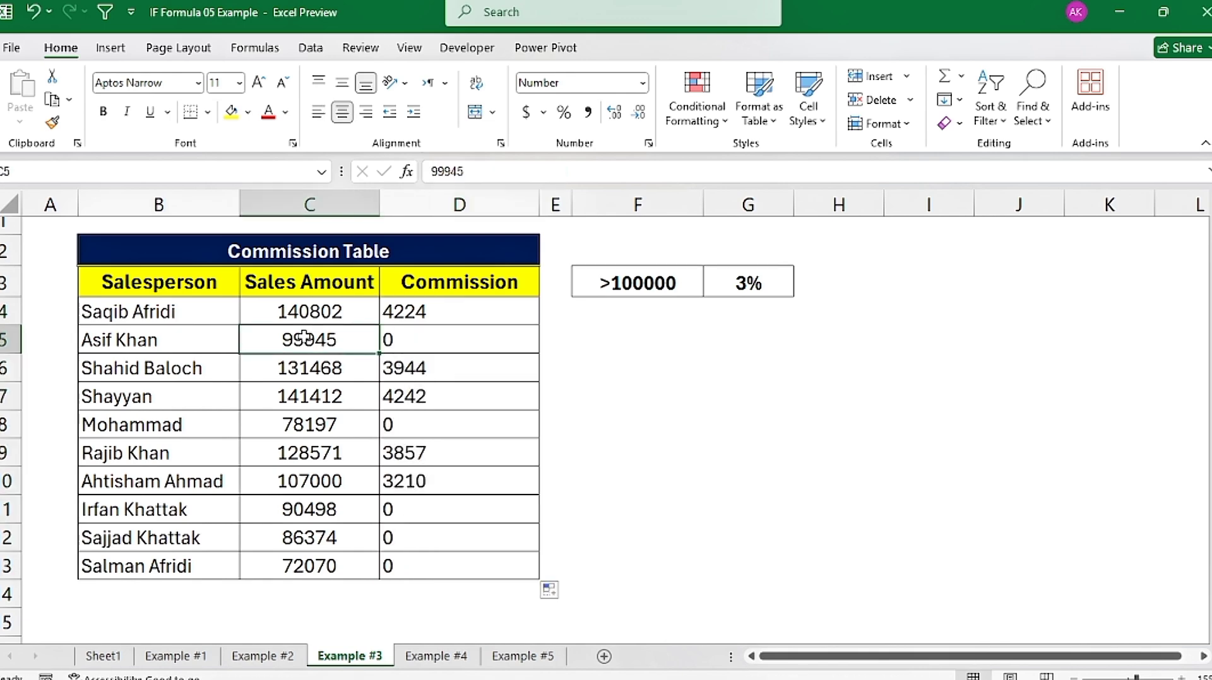
pyautogui.click(398, 335)
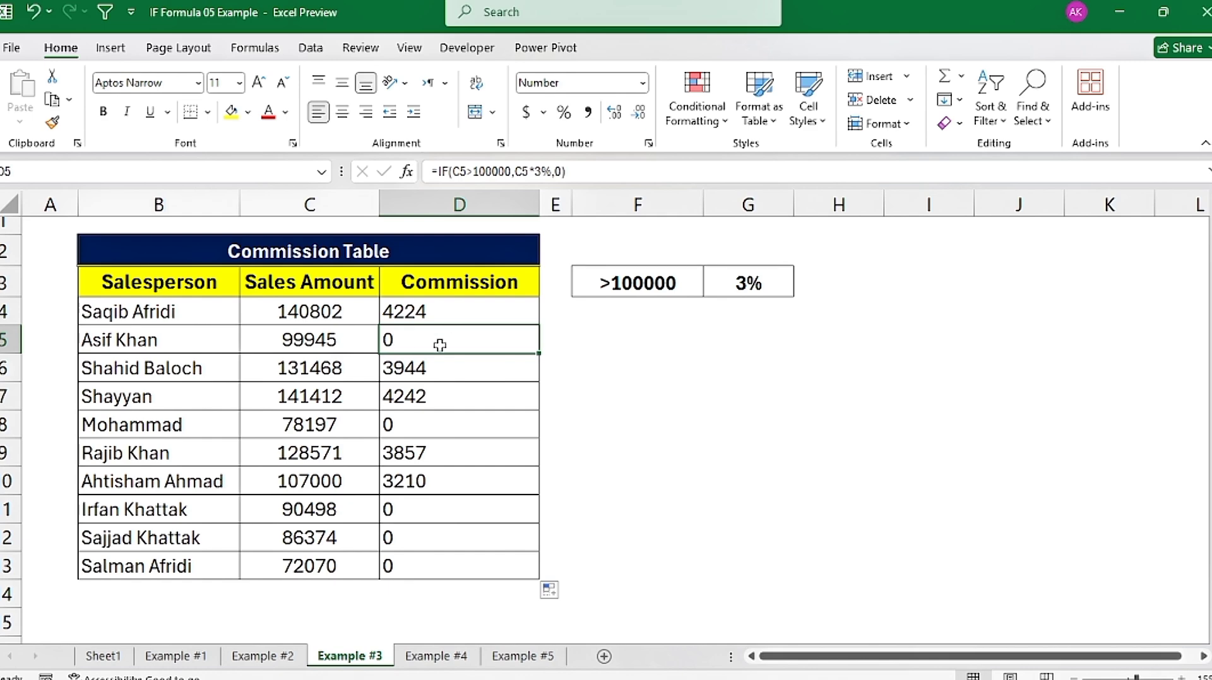
pyautogui.click(406, 426)
pyautogui.moveTo(310, 424); pyautogui.dragTo(459, 420)
pyautogui.moveTo(321, 504); pyautogui.dragTo(467, 536)
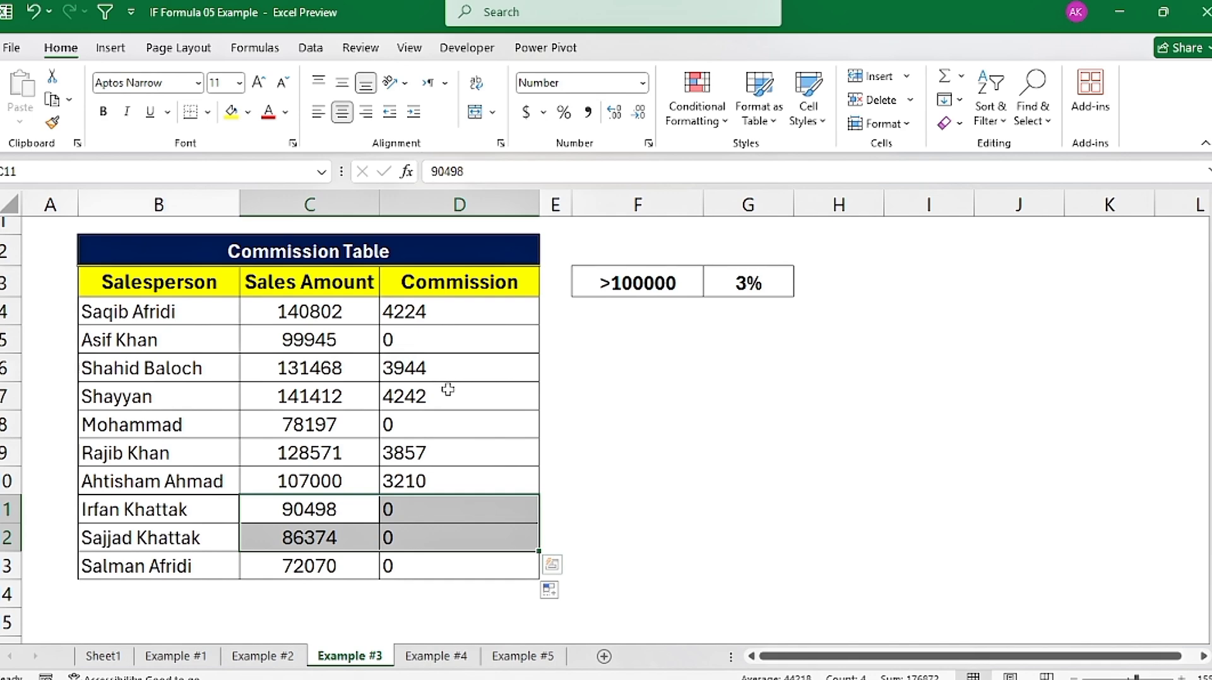
# Step: On the Example #4 sheet, check the discount rate in I2 and start an IF formula in E3 that tests whether D3>1500
pyautogui.click(436, 658)
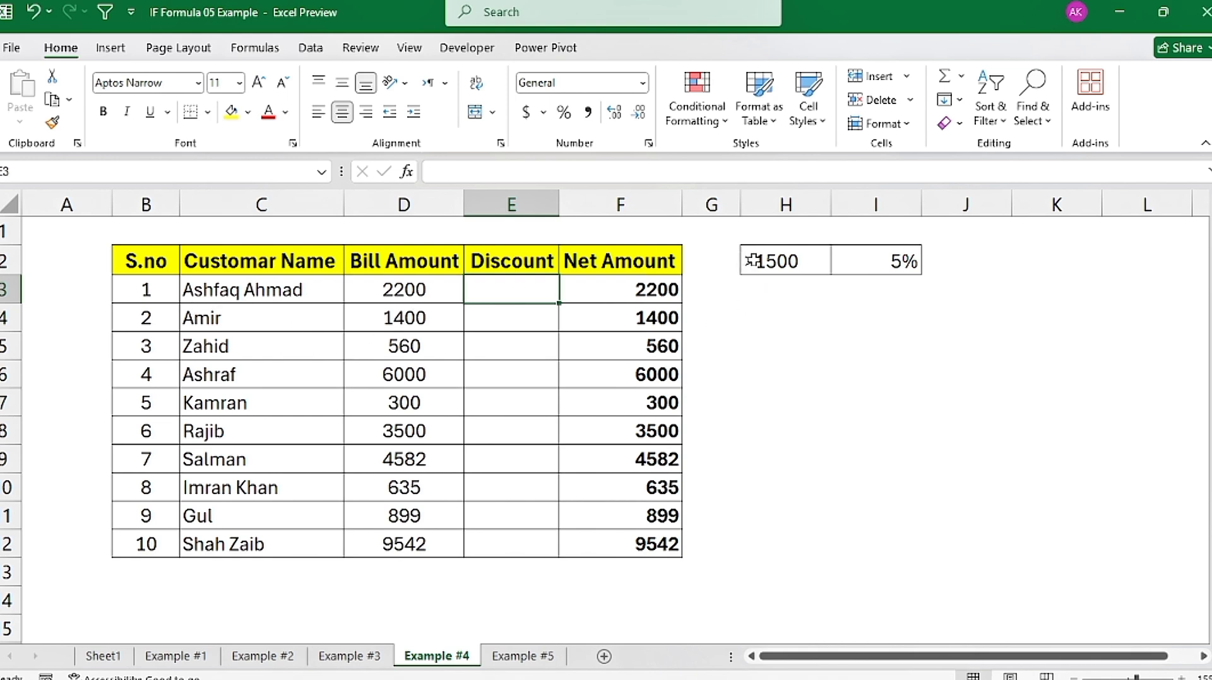
pyautogui.click(887, 262)
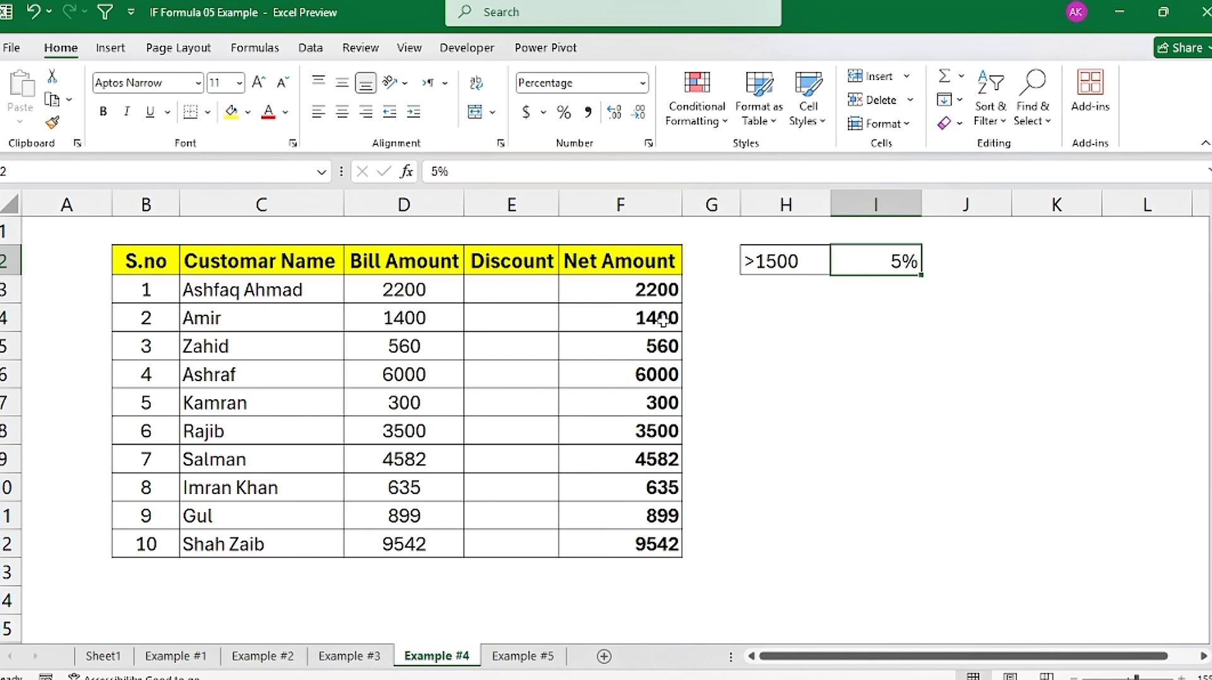
pyautogui.click(489, 290)
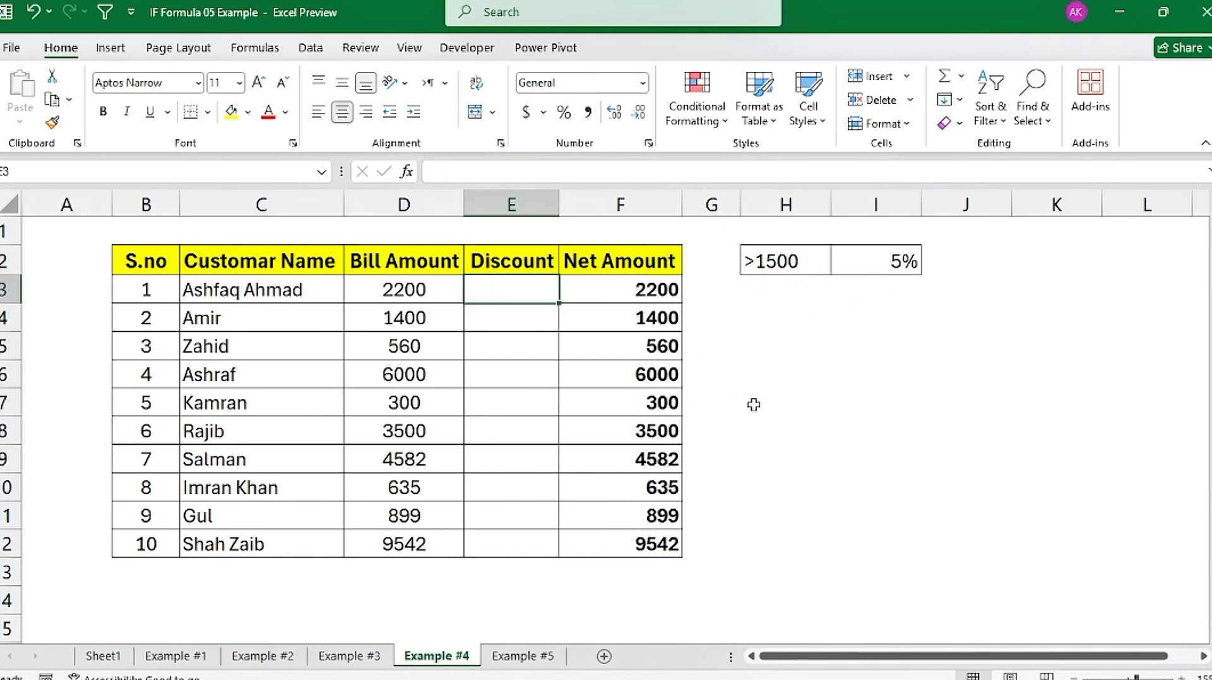
pyautogui.write('=')
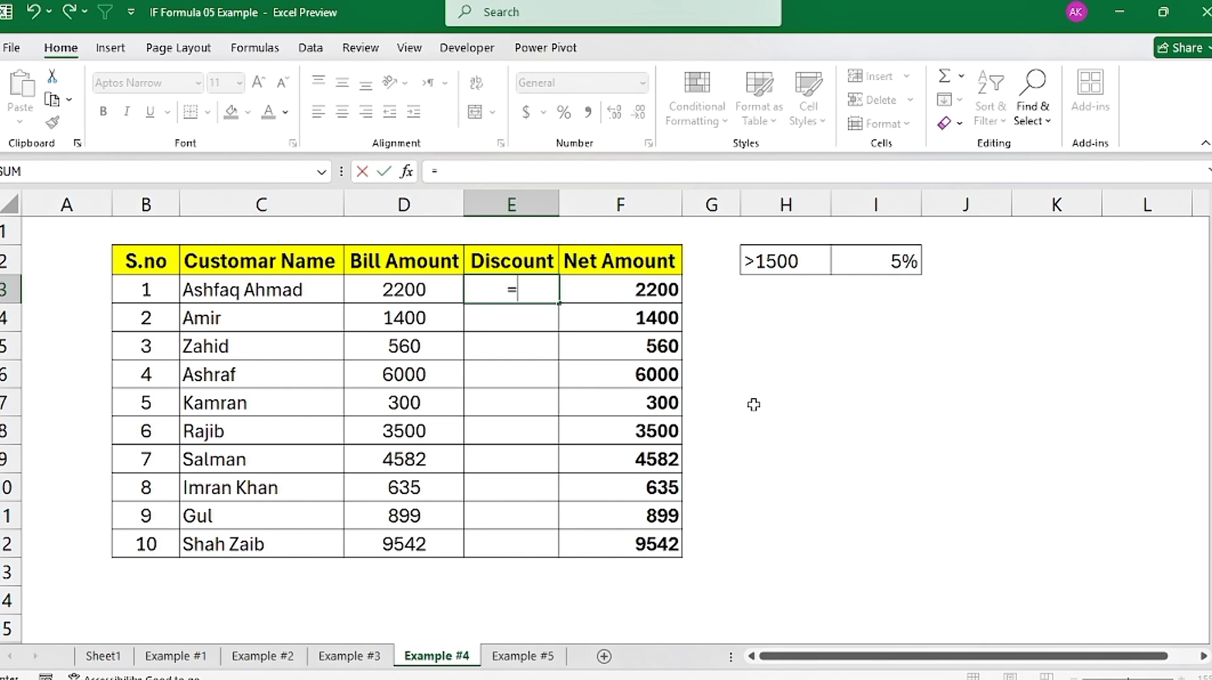
pyautogui.write('if')
pyautogui.press('Tab')
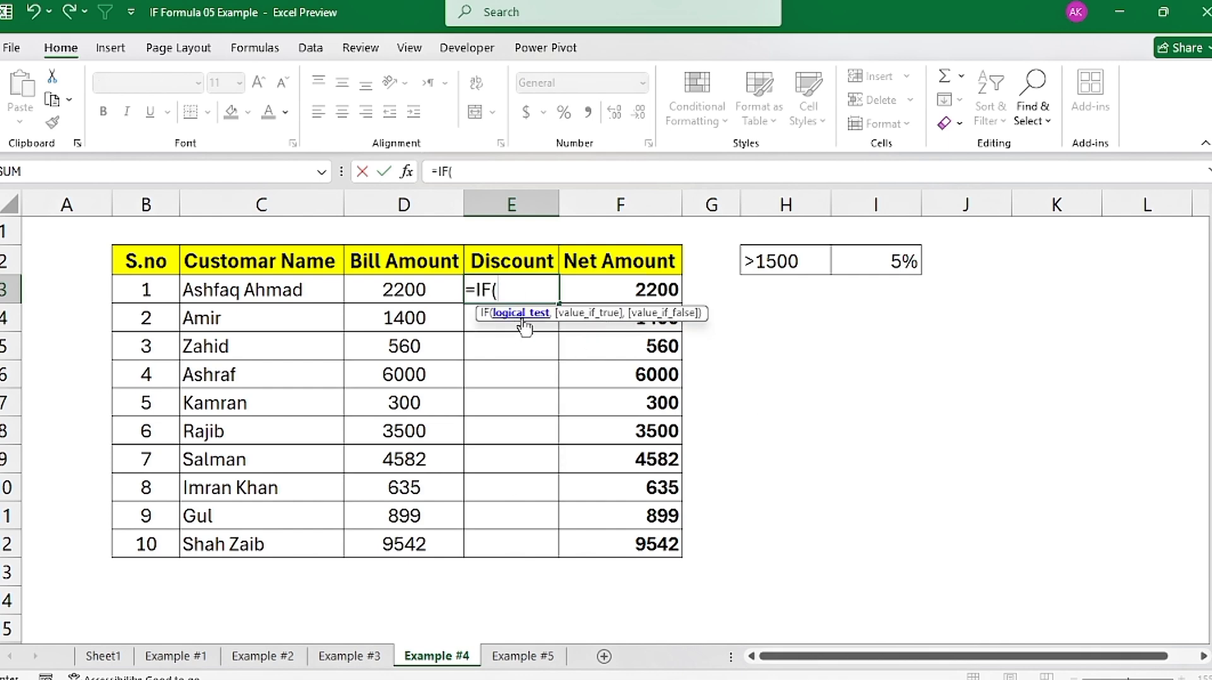
pyautogui.click(399, 288)
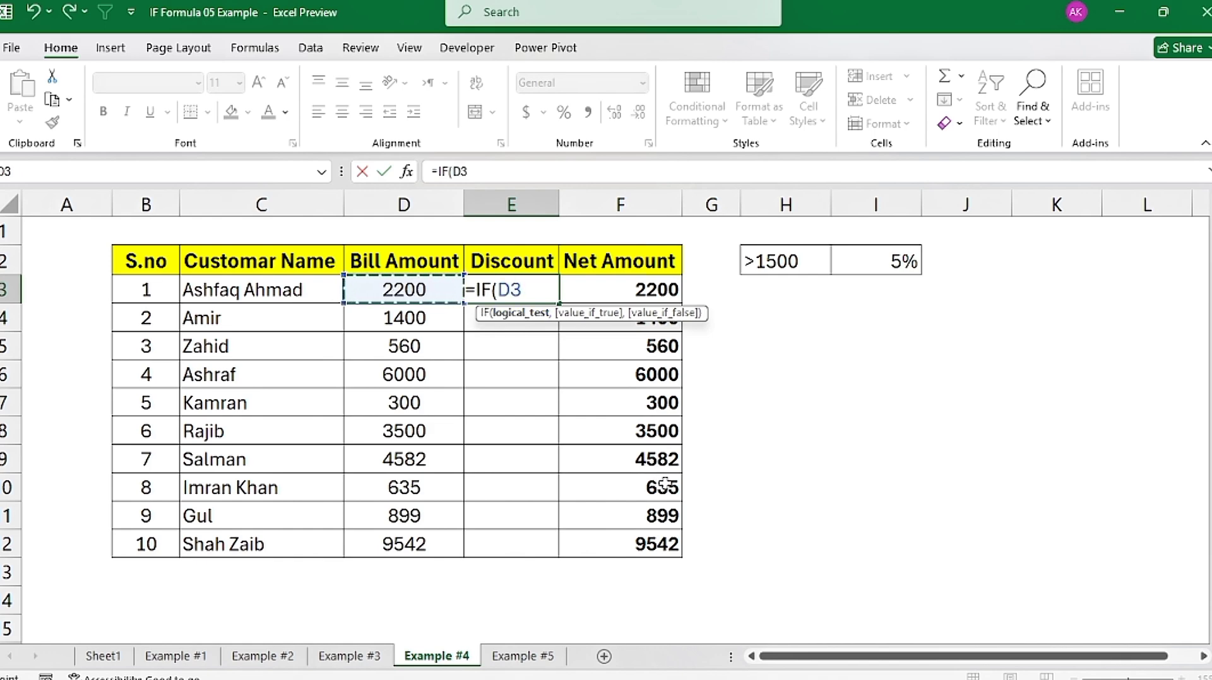
pyautogui.write('>')
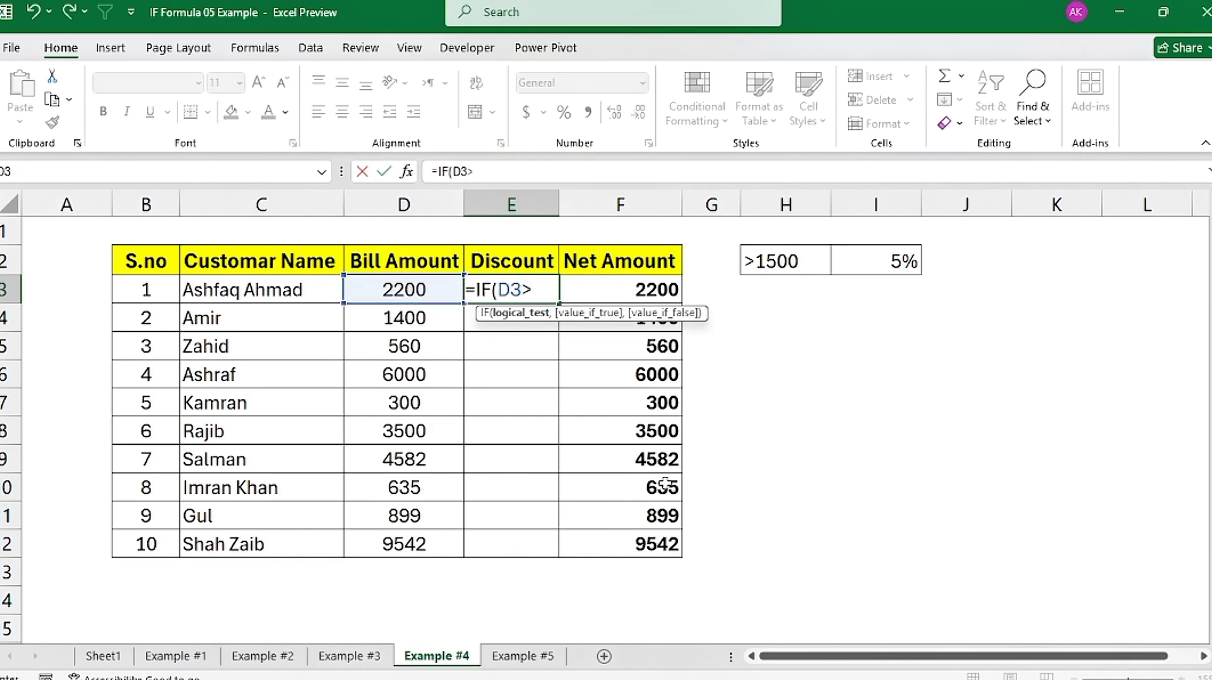
pyautogui.write('1500')
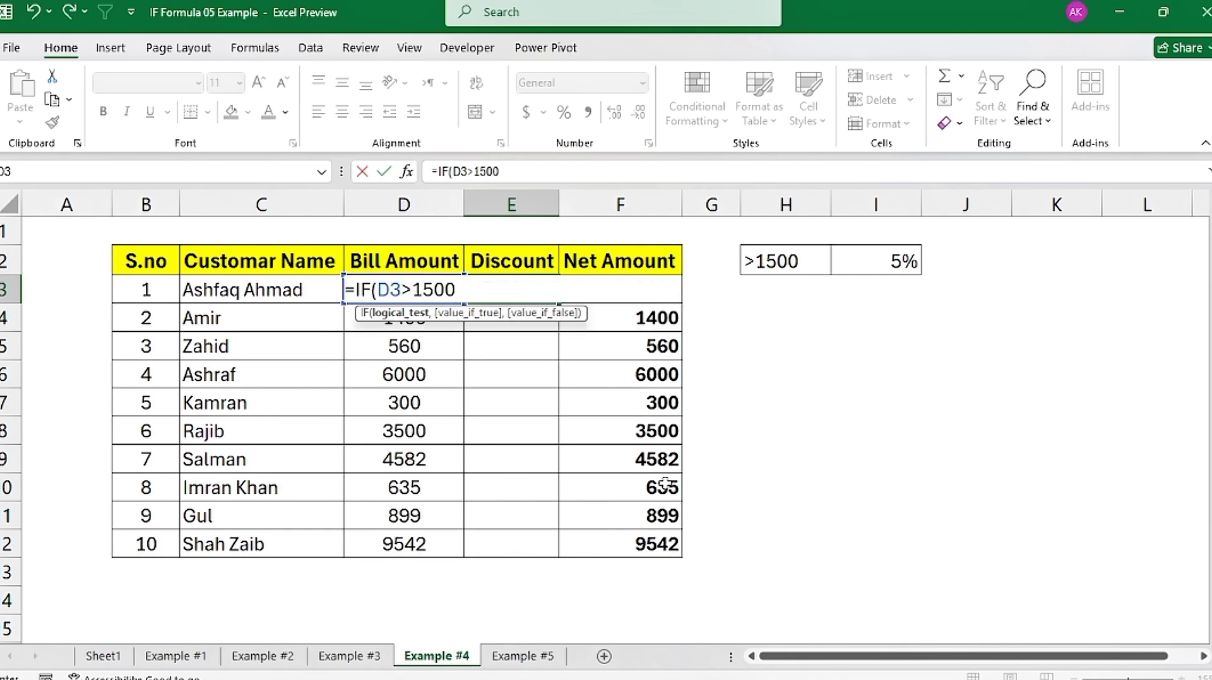
pyautogui.write(',')
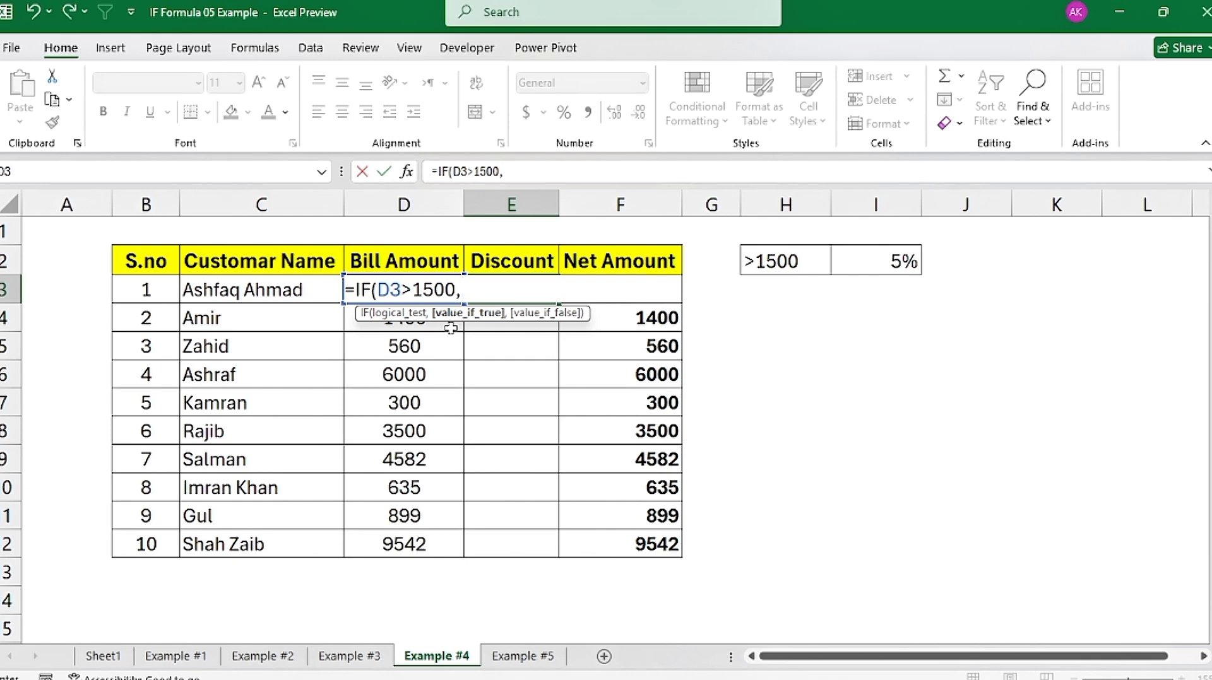
# Step: Complete the E3 discount formula so that it returns D3*5% when the test is true and 0 when it is false
pyautogui.press('Left')
pyautogui.write('*5')
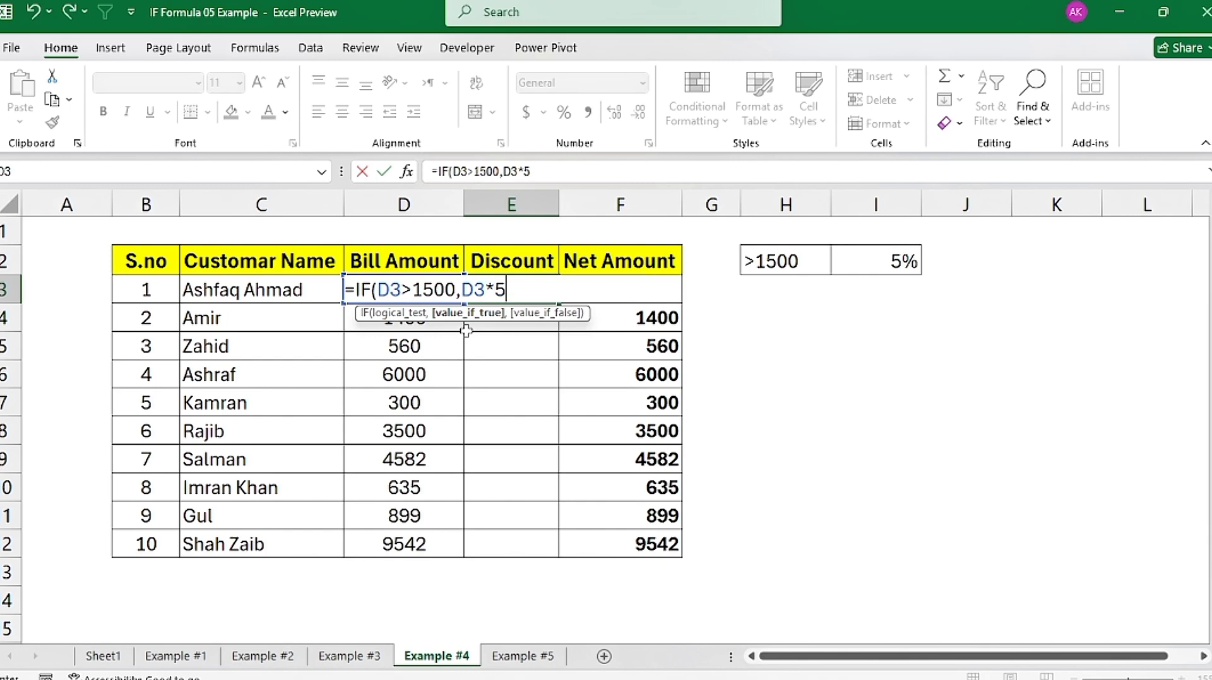
pyautogui.write('%')
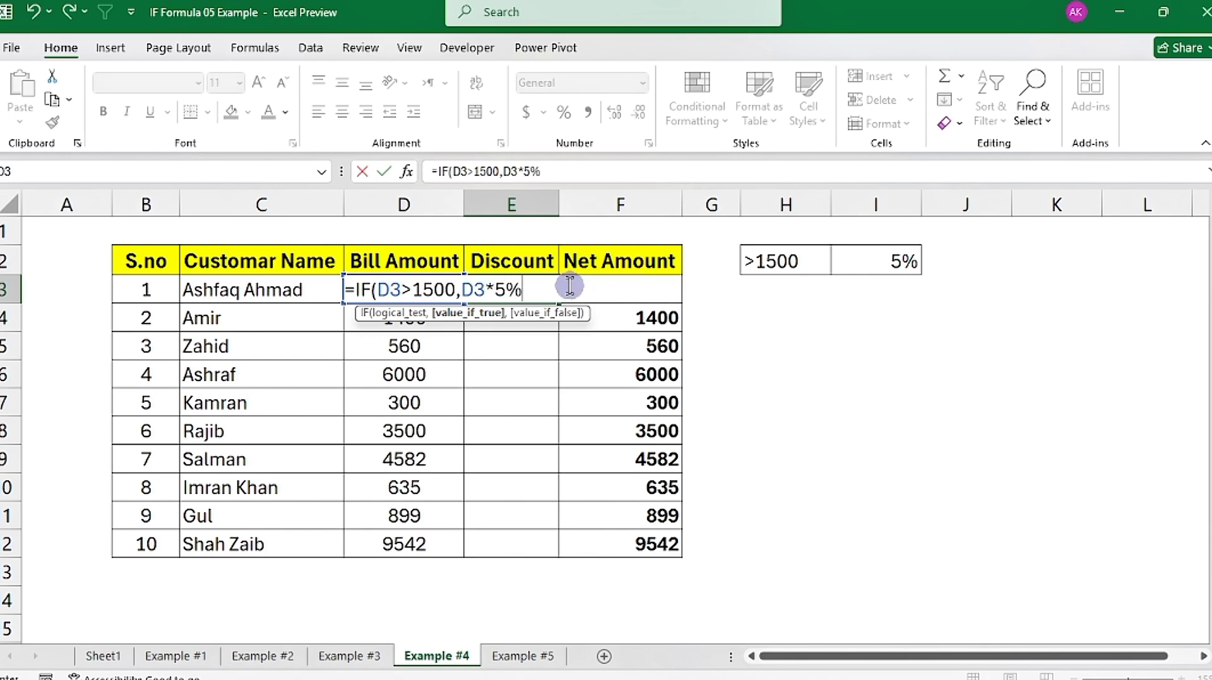
pyautogui.write(',')
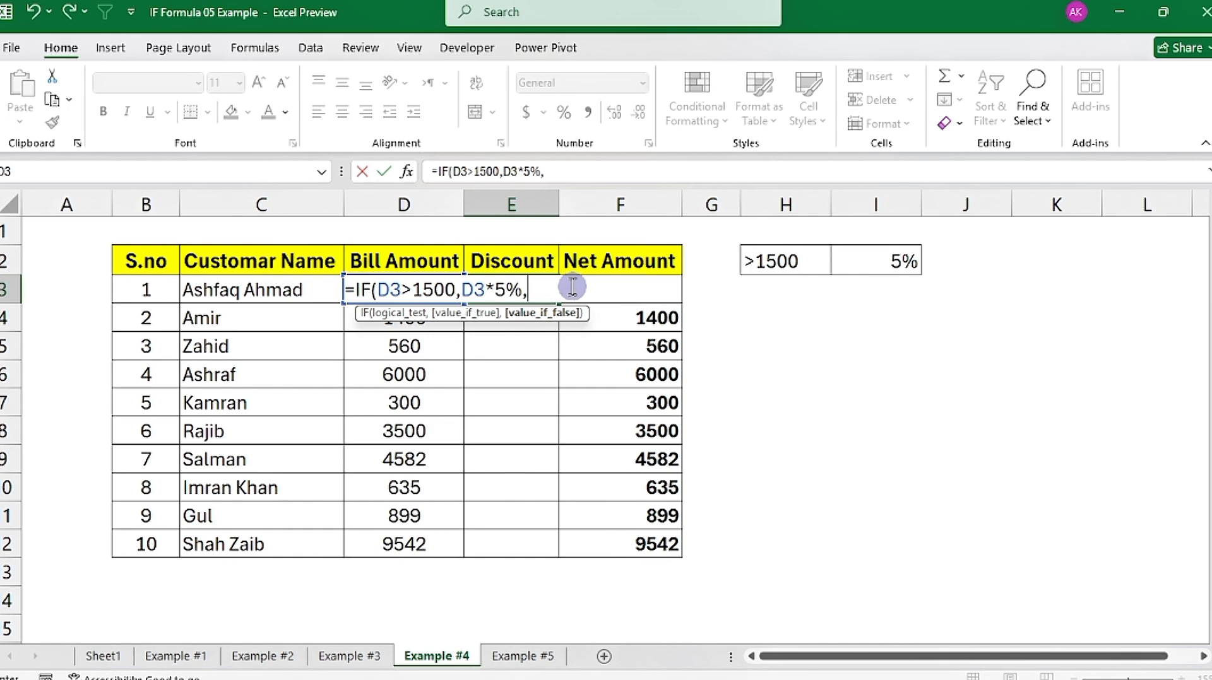
pyautogui.write('0')
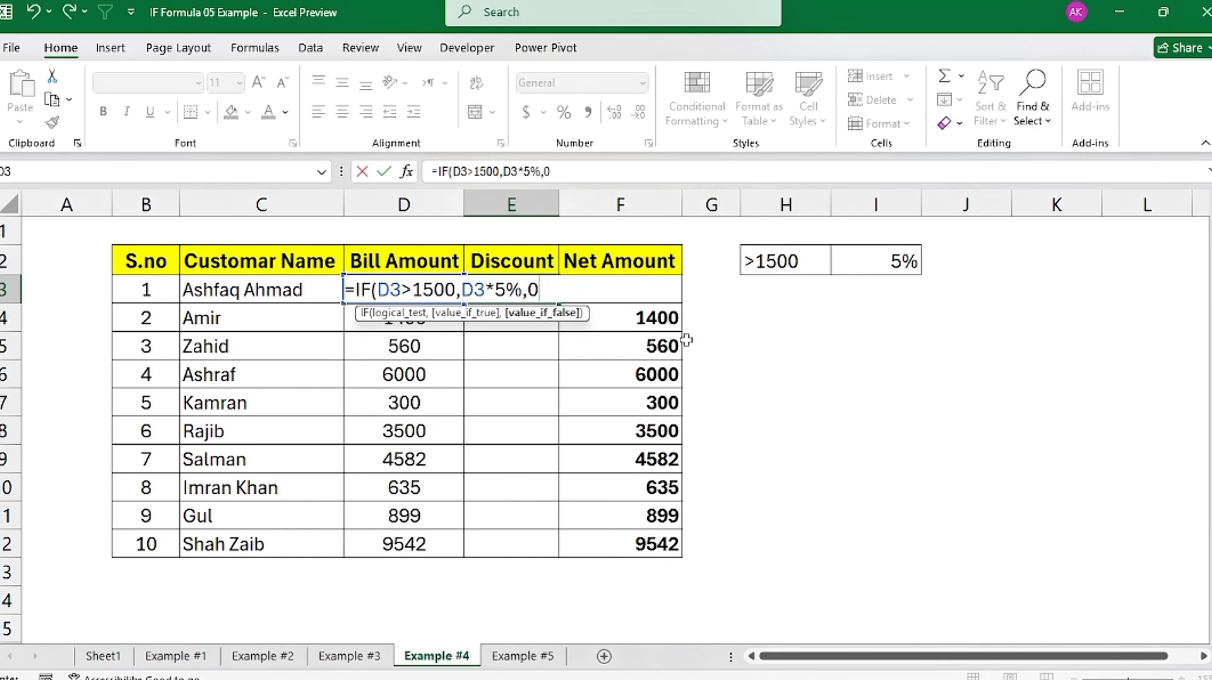
pyautogui.write(')')
pyautogui.hotkey('ctrl', 'Return')
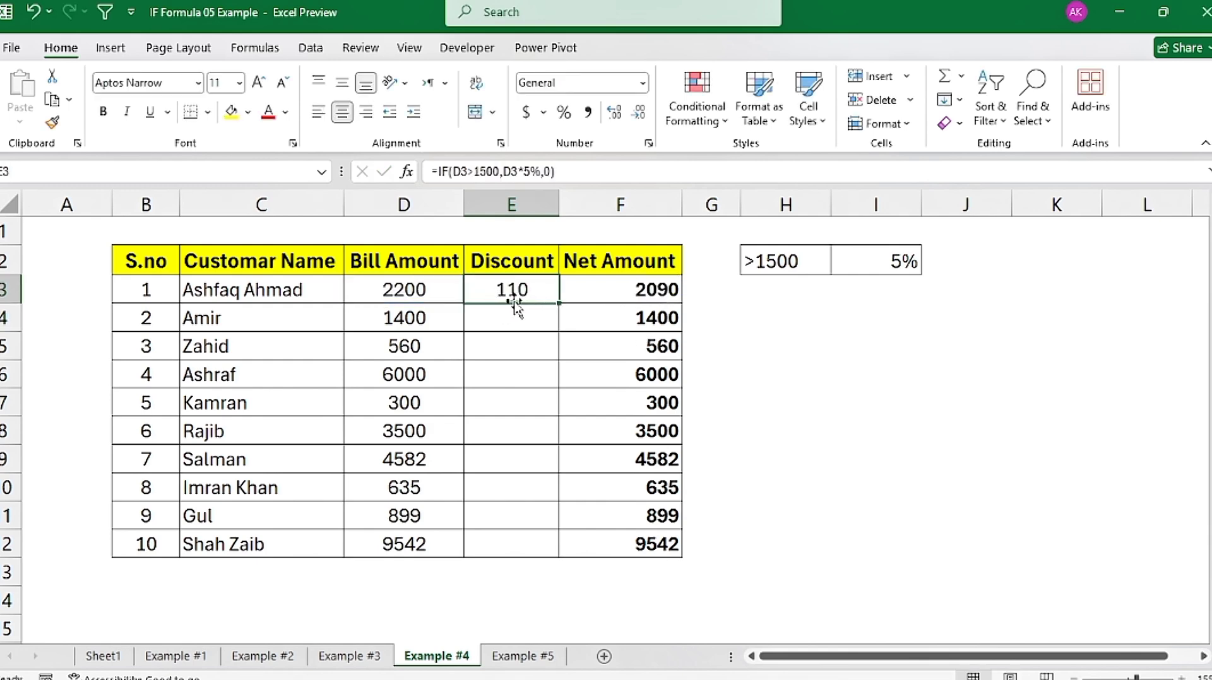
# Step: Fill the E3 discount formula down to E12 and check the discounts in rows 4 to 6 against their bill amounts
pyautogui.doubleClick(561, 305)
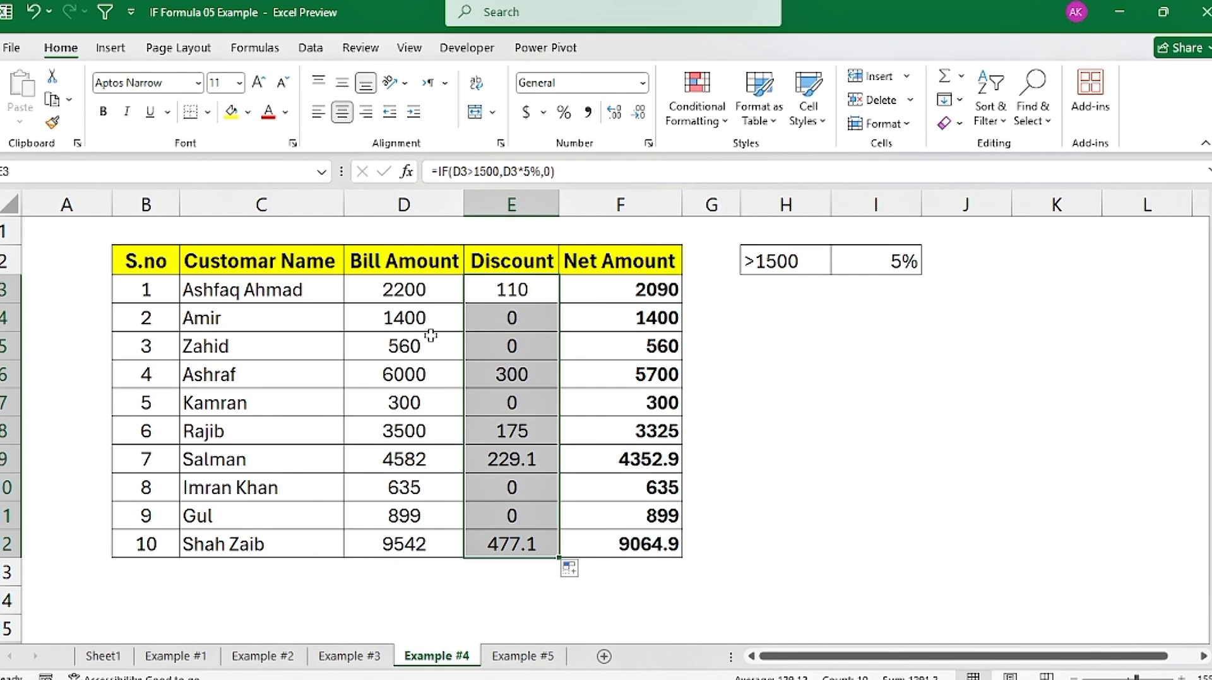
pyautogui.moveTo(509, 317); pyautogui.dragTo(509, 348)
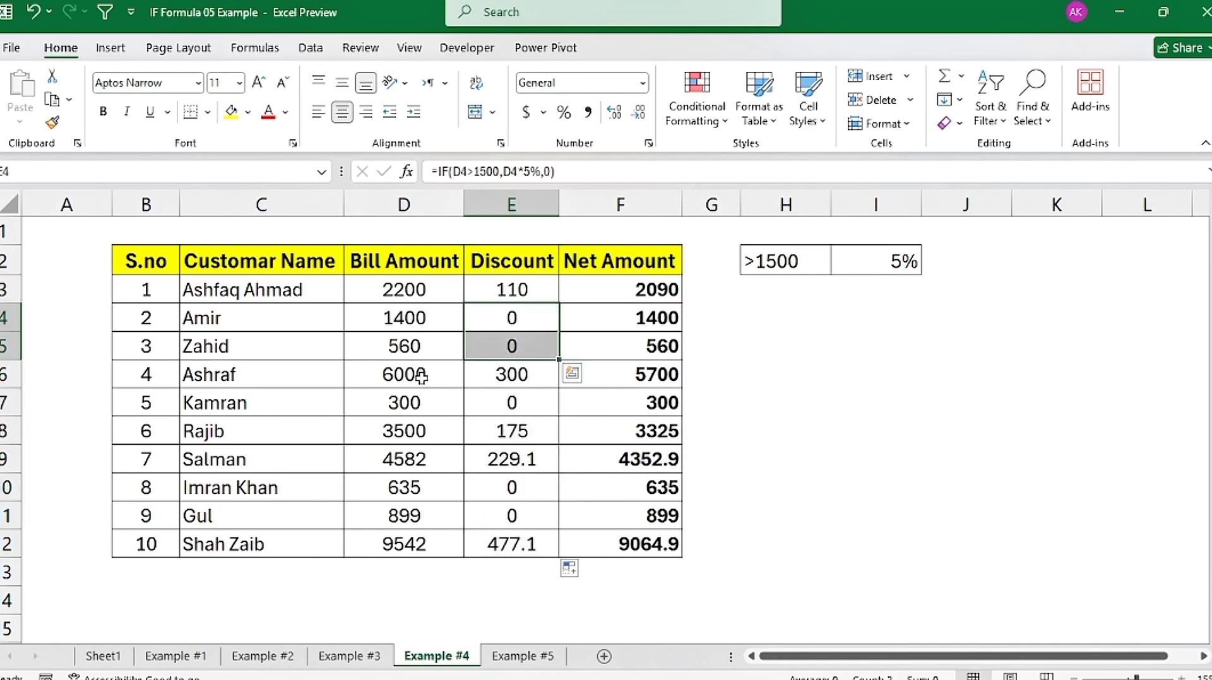
pyautogui.click(422, 376)
pyautogui.click(529, 370)
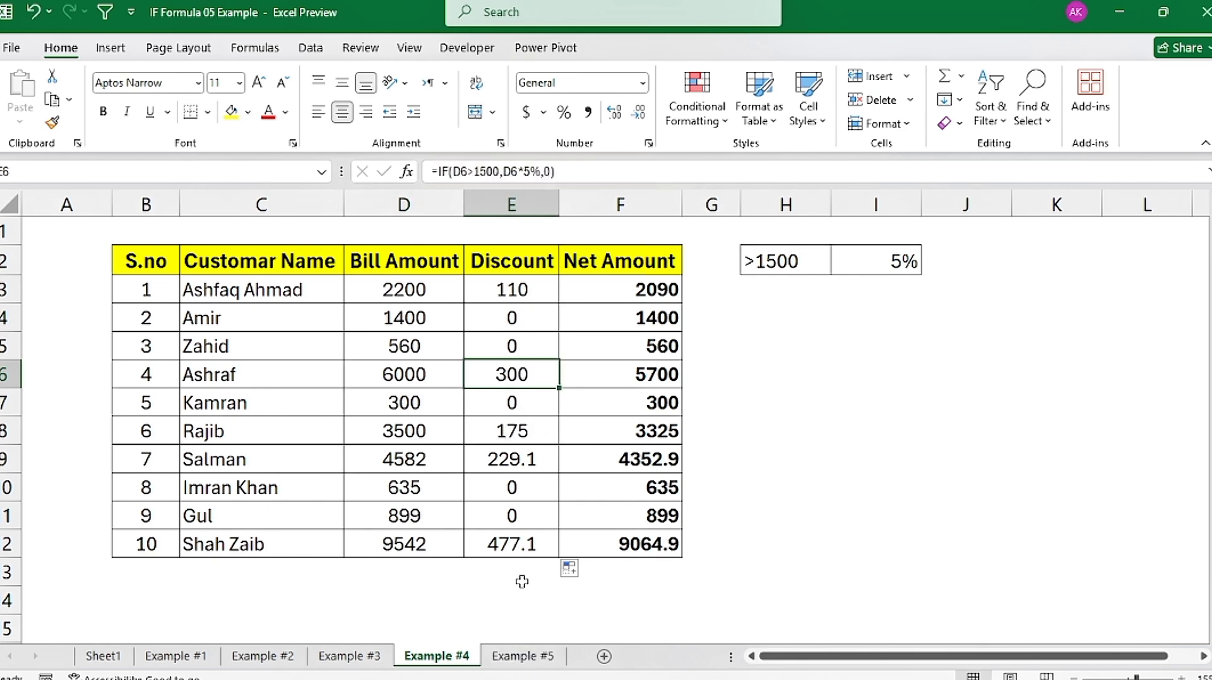
# Step: On the Example #5 sheet, examine the designation and salary table and the Salary Increment Rules for Manager, Clark and Accountant
pyautogui.click(516, 659)
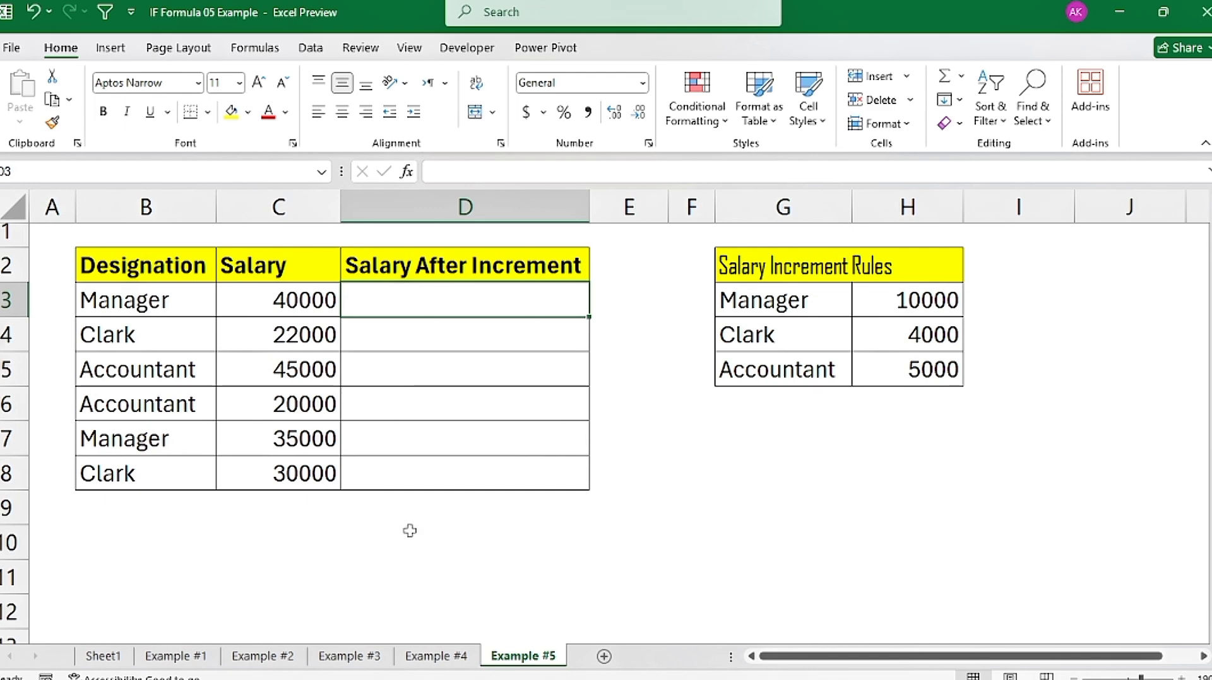
pyautogui.moveTo(114, 258); pyautogui.dragTo(525, 467)
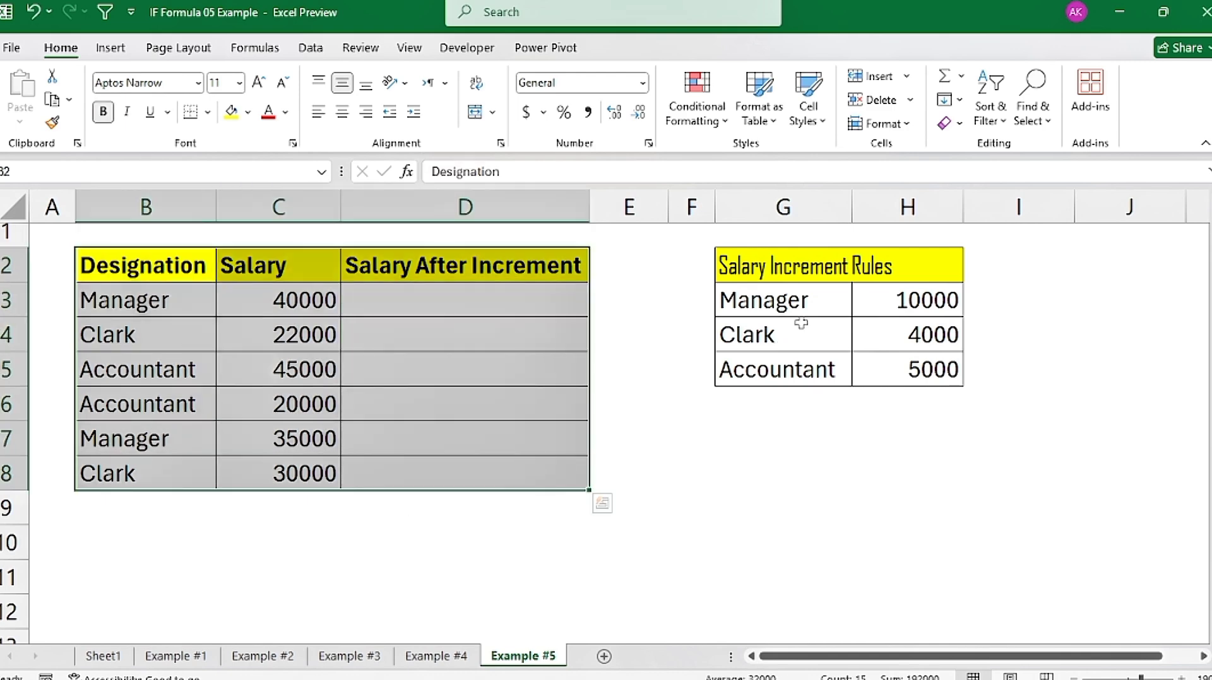
pyautogui.moveTo(788, 275); pyautogui.dragTo(892, 359)
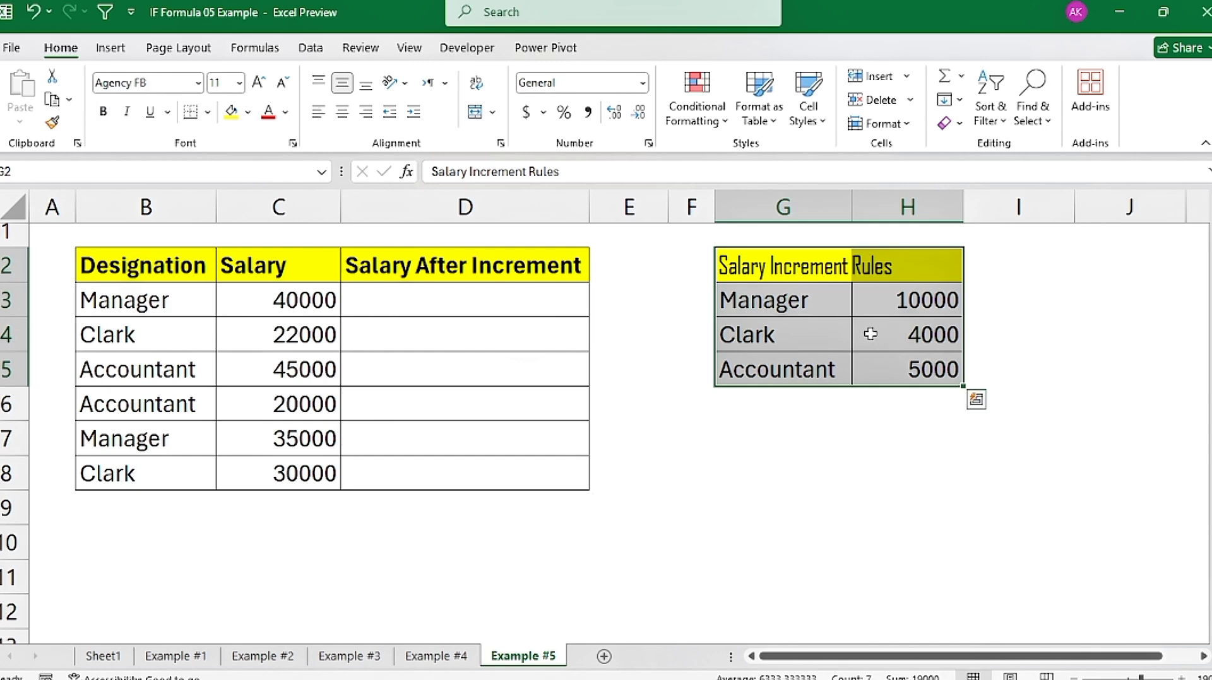
pyautogui.click(779, 309)
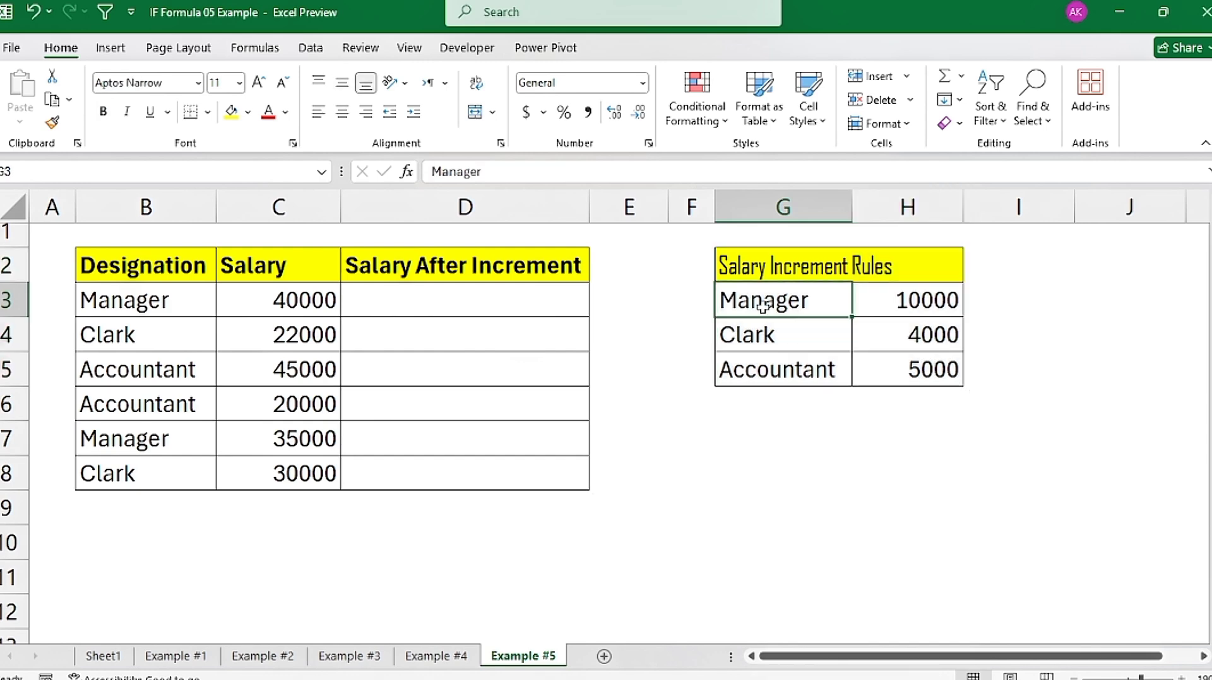
pyautogui.click(920, 310)
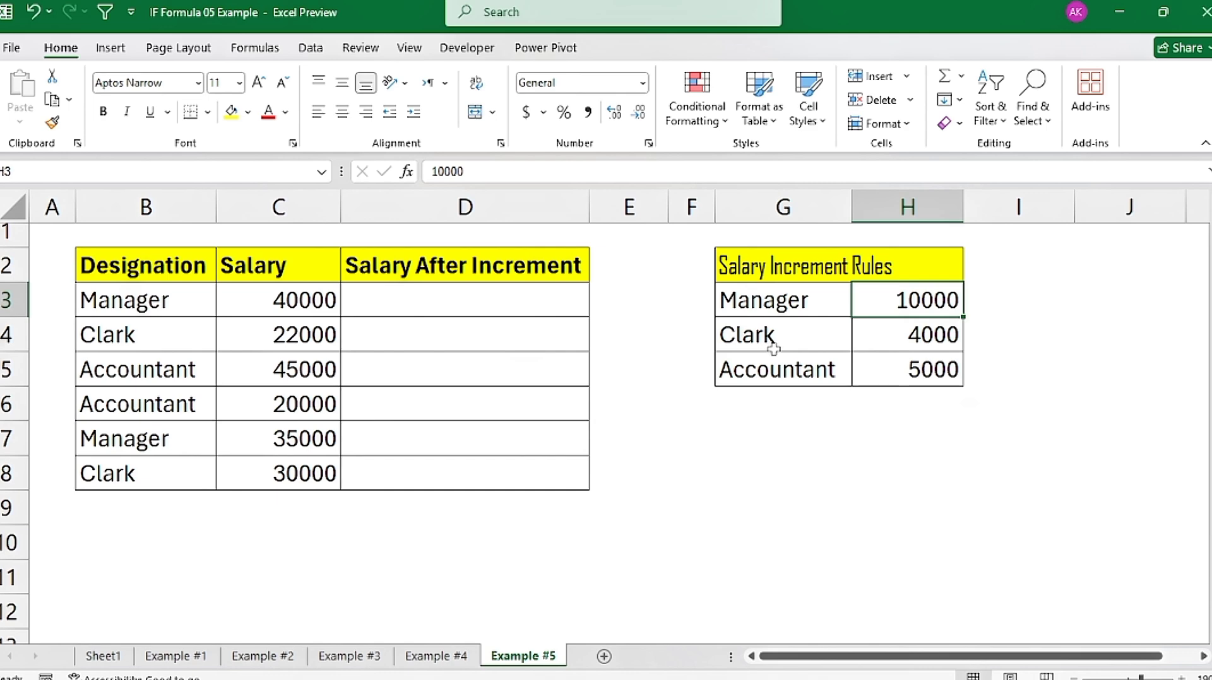
pyautogui.click(920, 347)
pyautogui.click(784, 372)
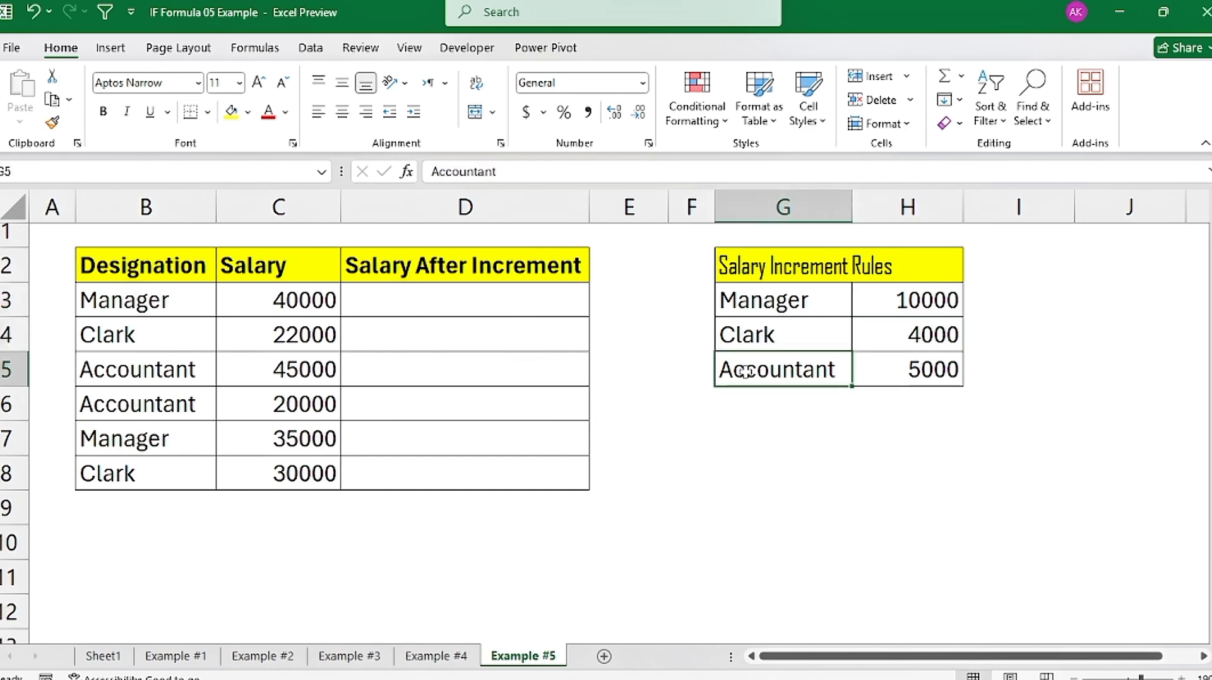
pyautogui.click(932, 379)
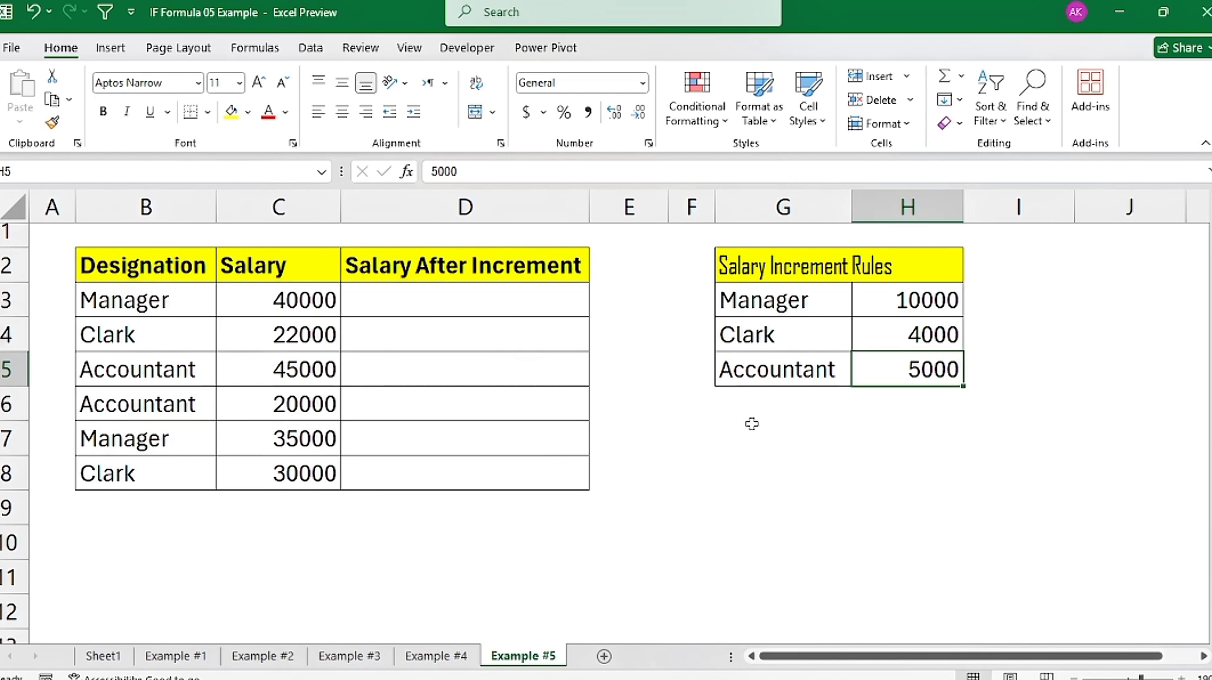
# Step: Left-align D3 under Salary After Increment and start an IF formula there that tests whether B3="Manager"
pyautogui.click(428, 308)
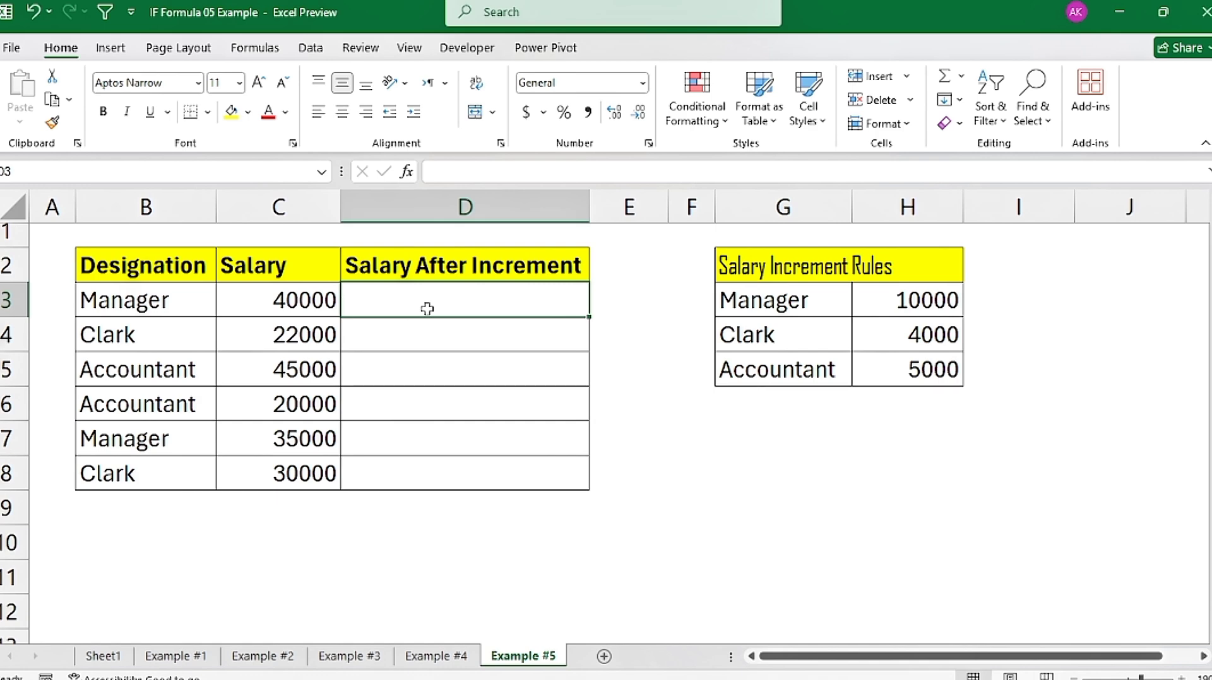
pyautogui.click(322, 115)
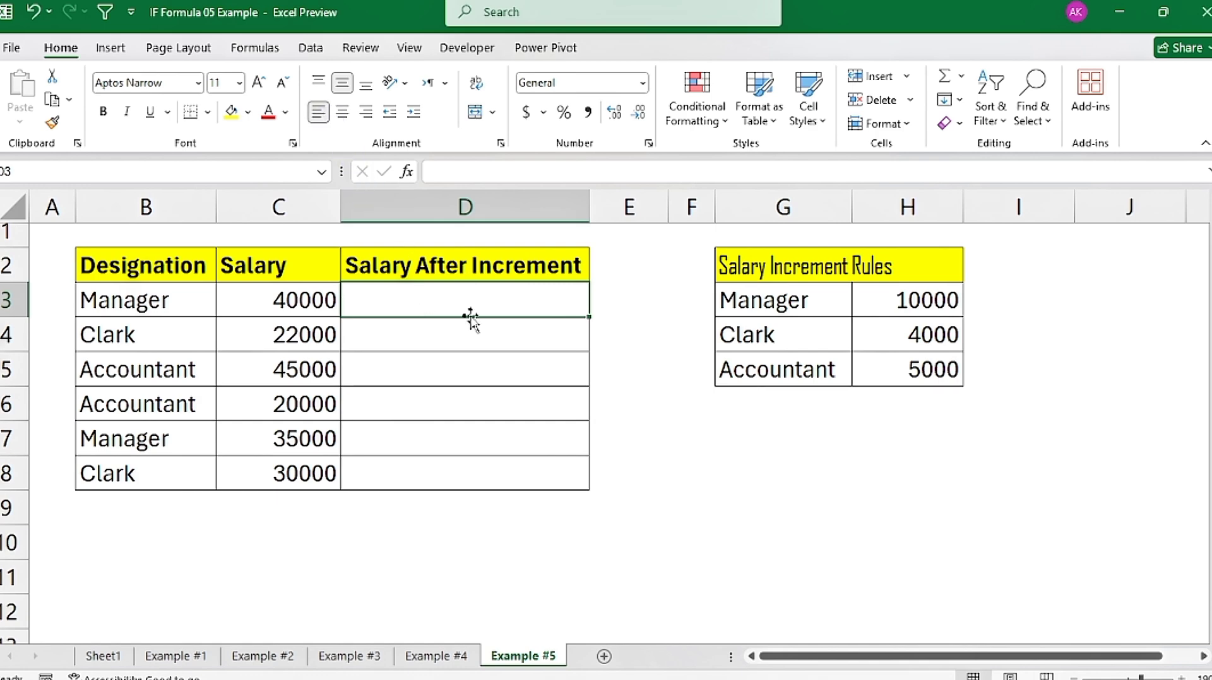
pyautogui.write('=')
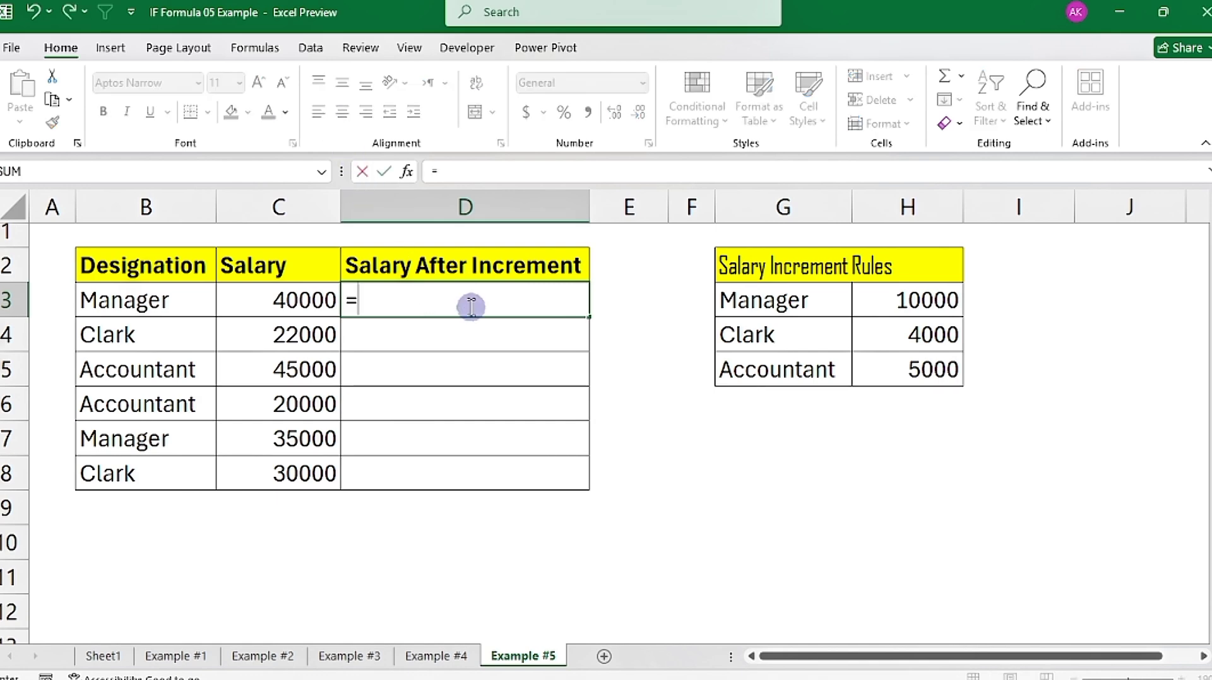
pyautogui.write('if')
pyautogui.press('Tab')
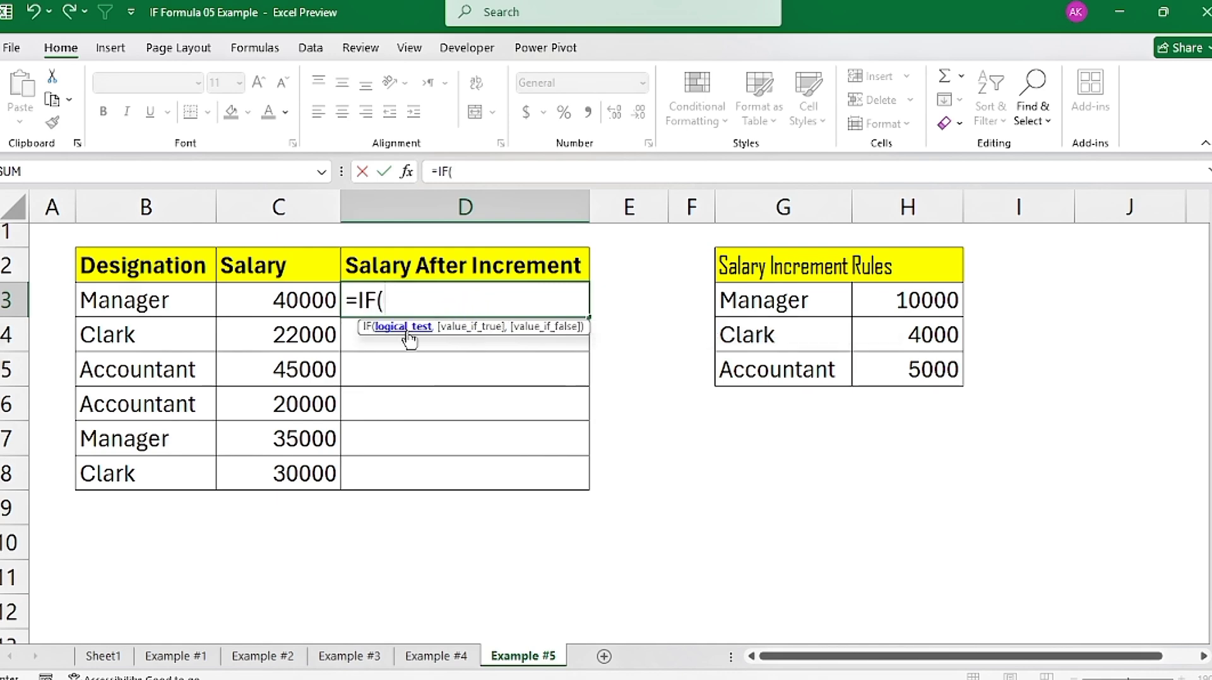
pyautogui.click(89, 306)
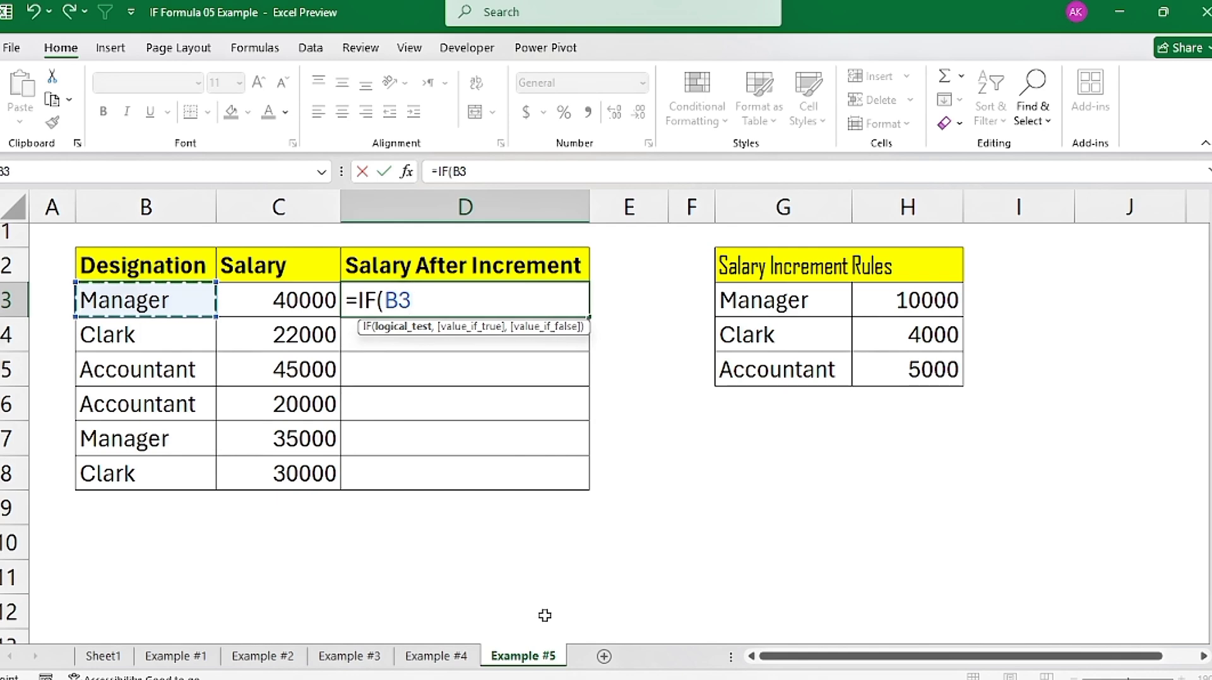
pyautogui.write('=')
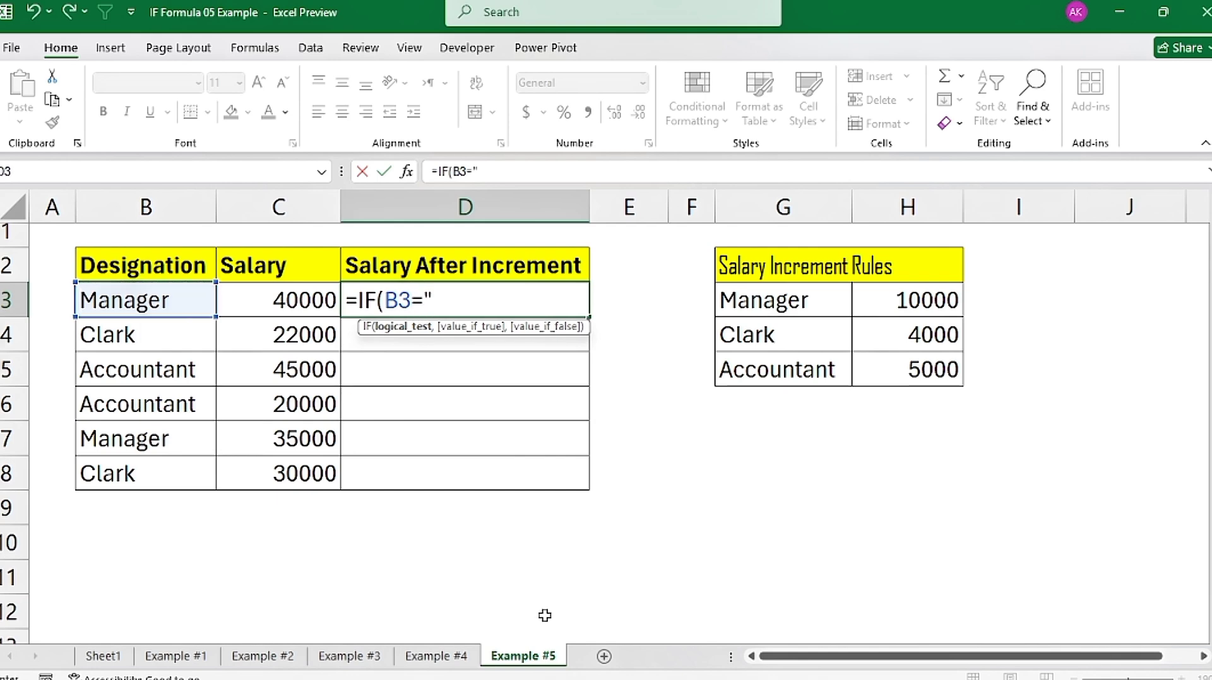
pyautogui.write('"Manager"')
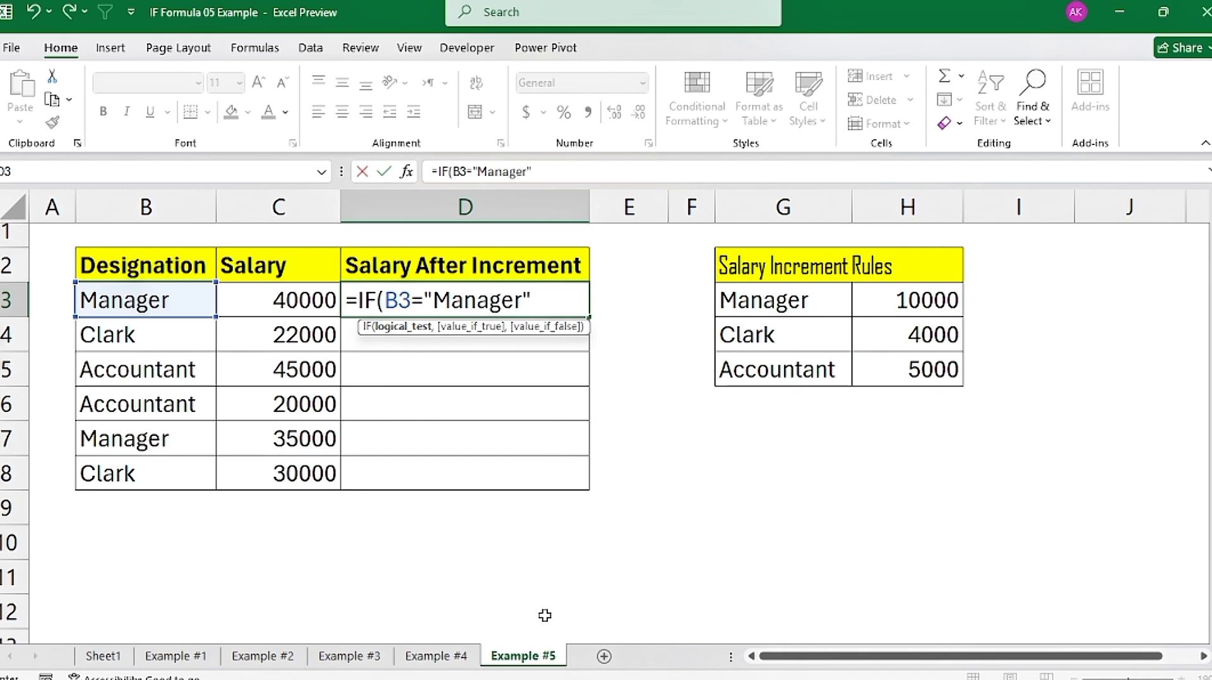
pyautogui.write(',')
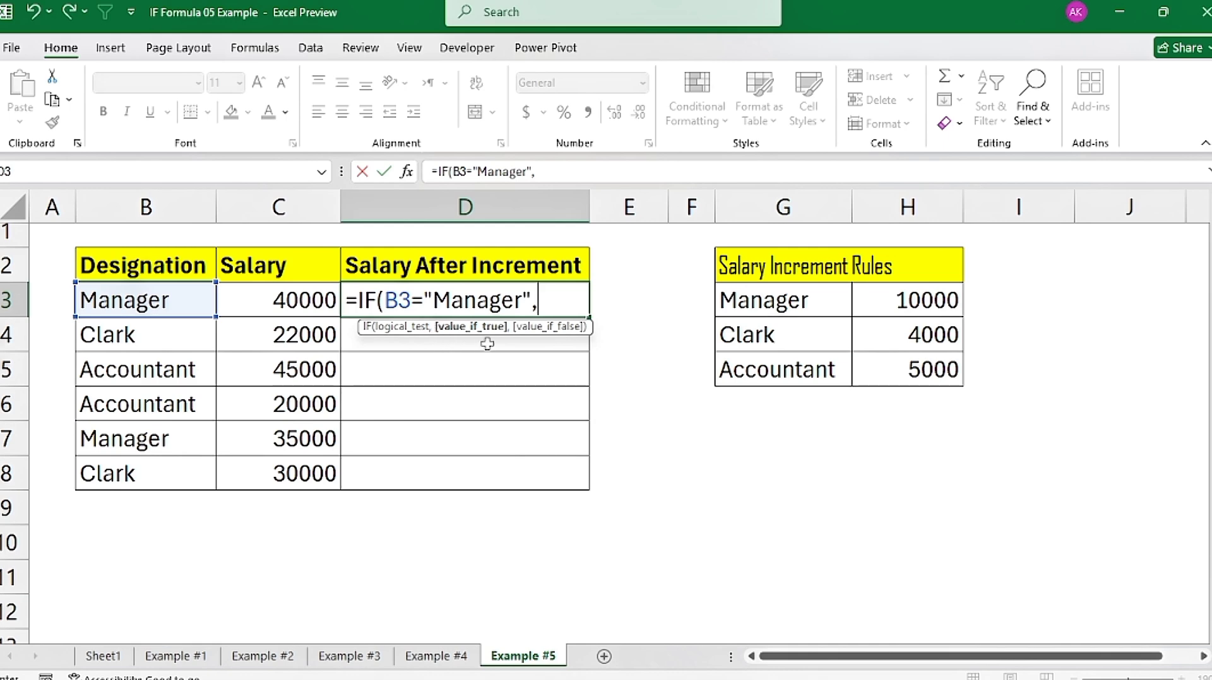
pyautogui.write('C3+1')
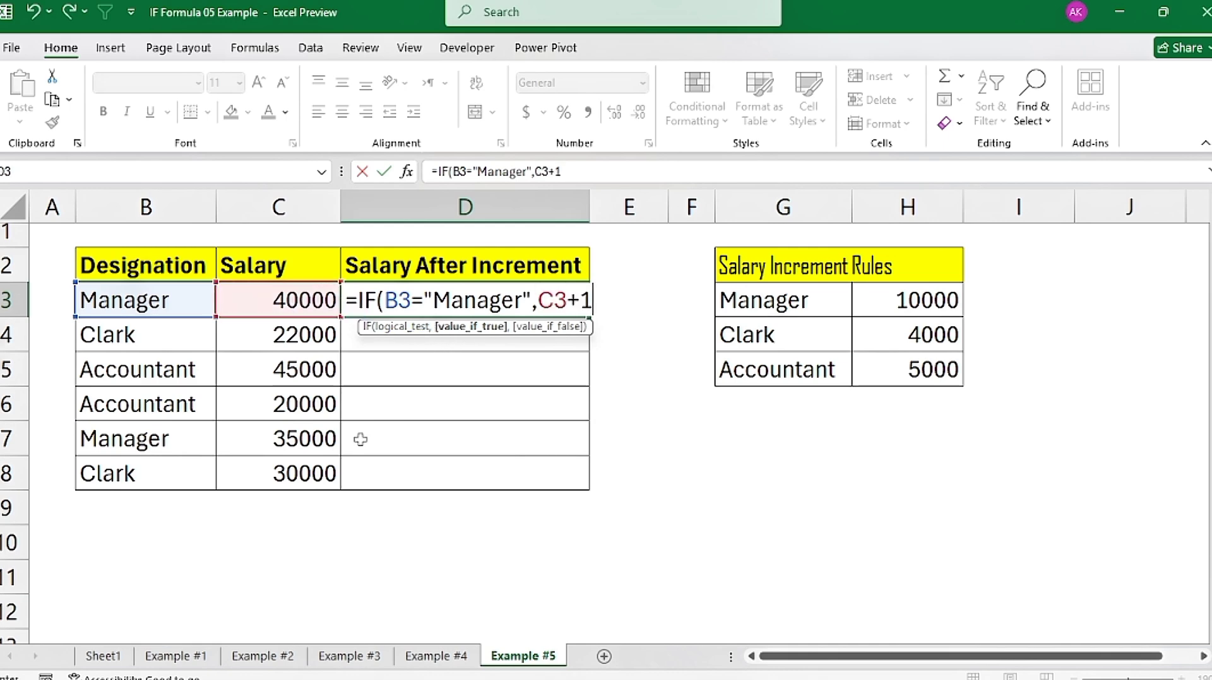
pyautogui.write('0000')
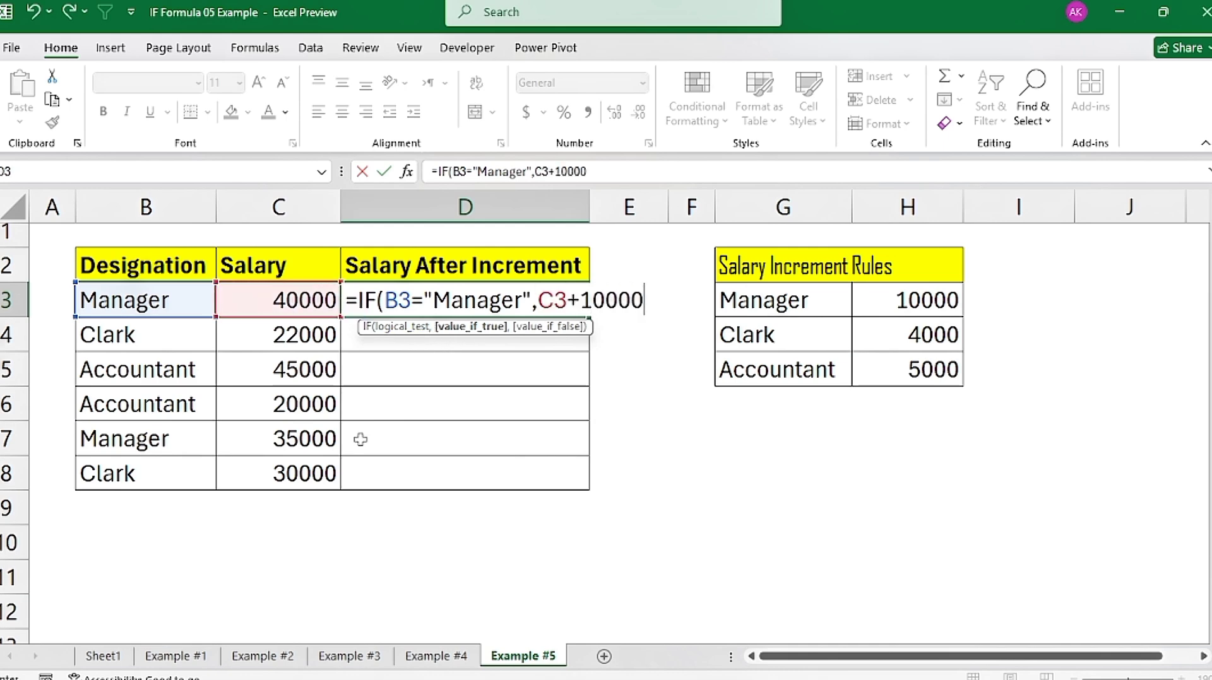
pyautogui.write(',')
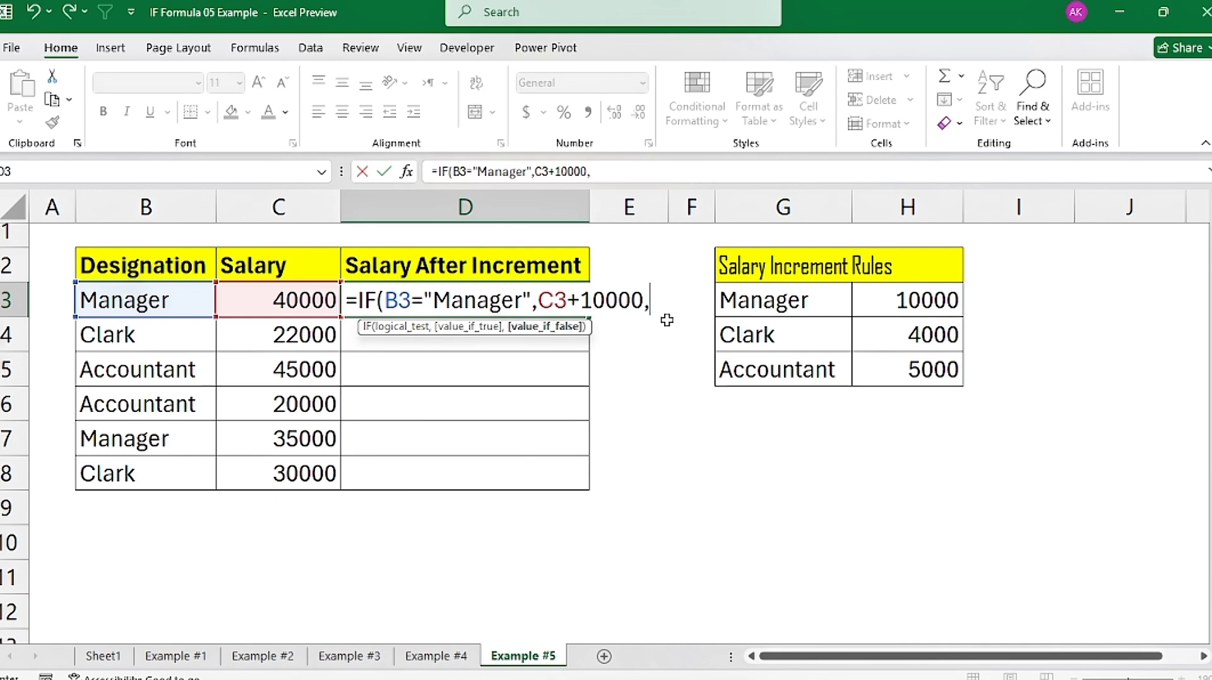
pyautogui.write('if')
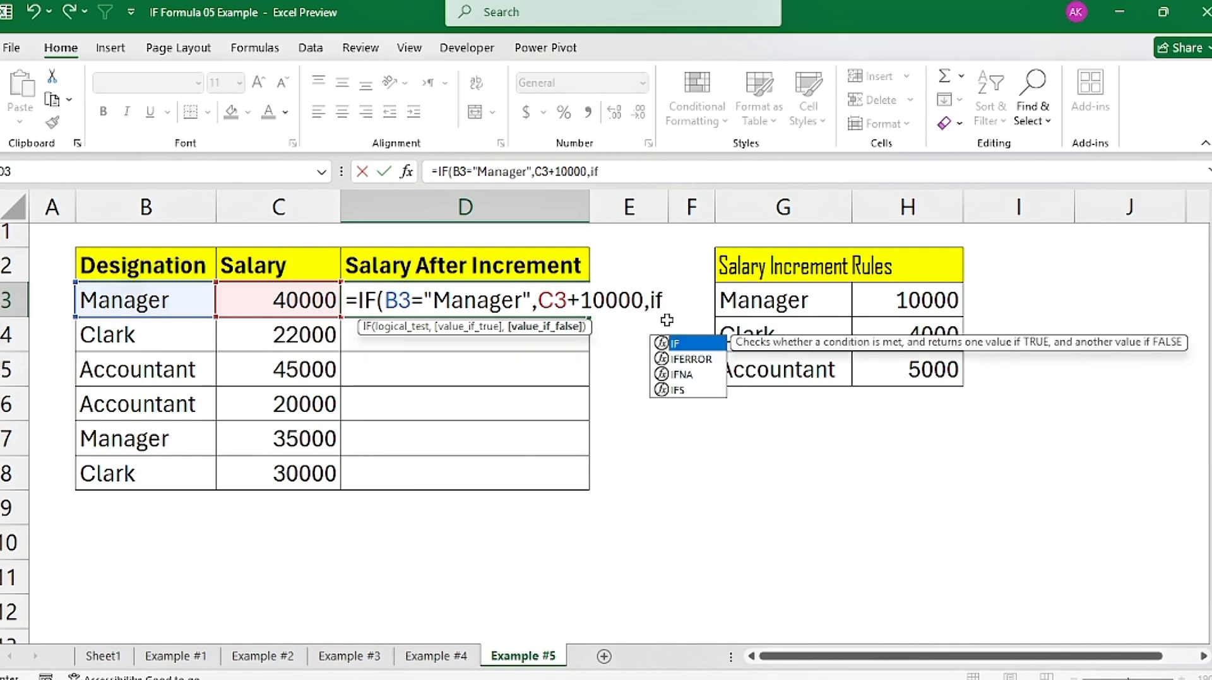
# Step: Nest a second IF in the D3 formula that tests B3="Clark" and returns C3+4000 when true
pyautogui.press('Tab')
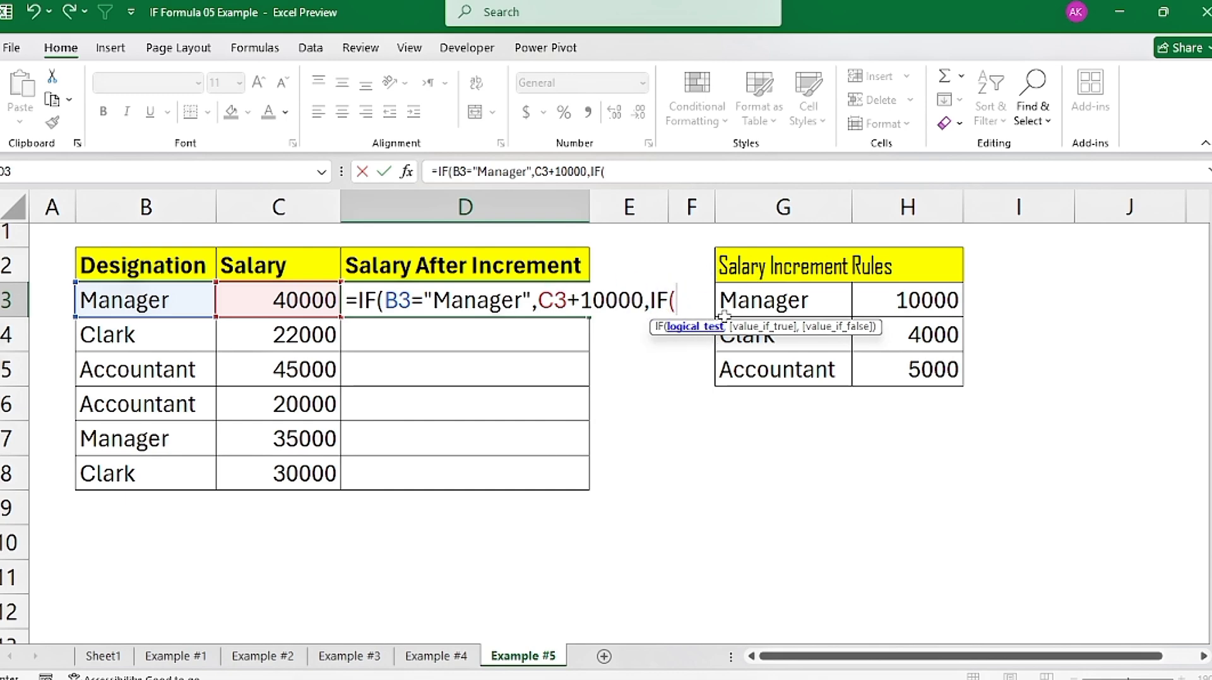
pyautogui.click(132, 310)
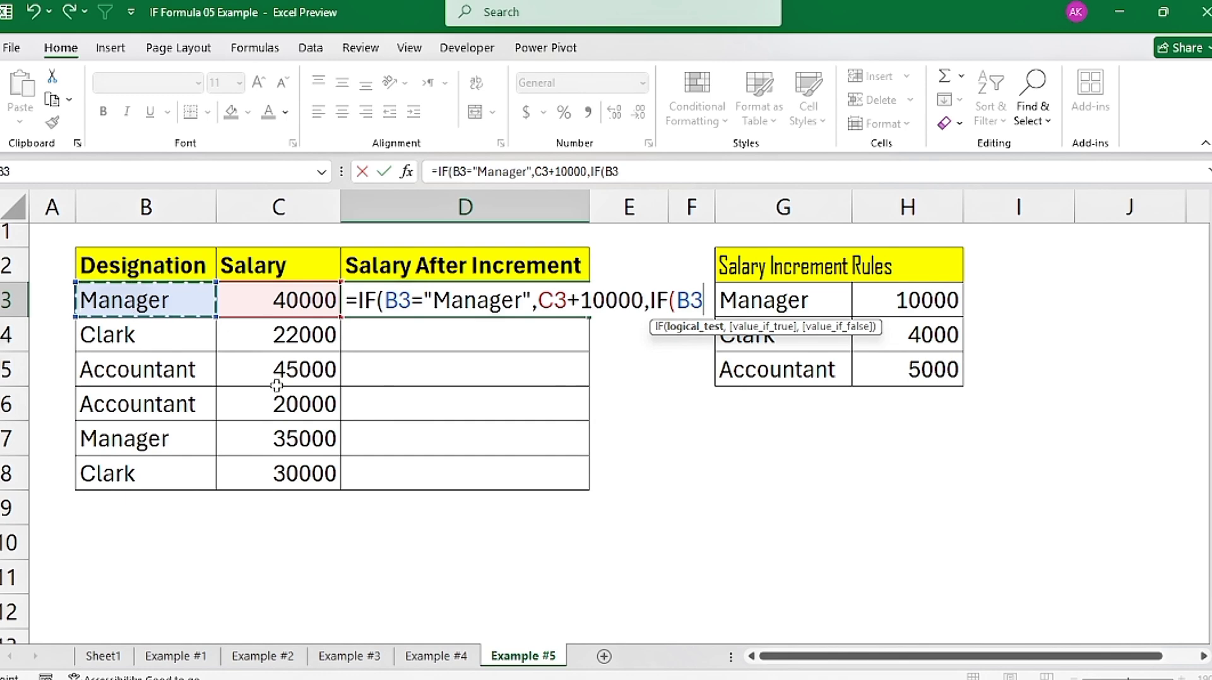
pyautogui.write('=')
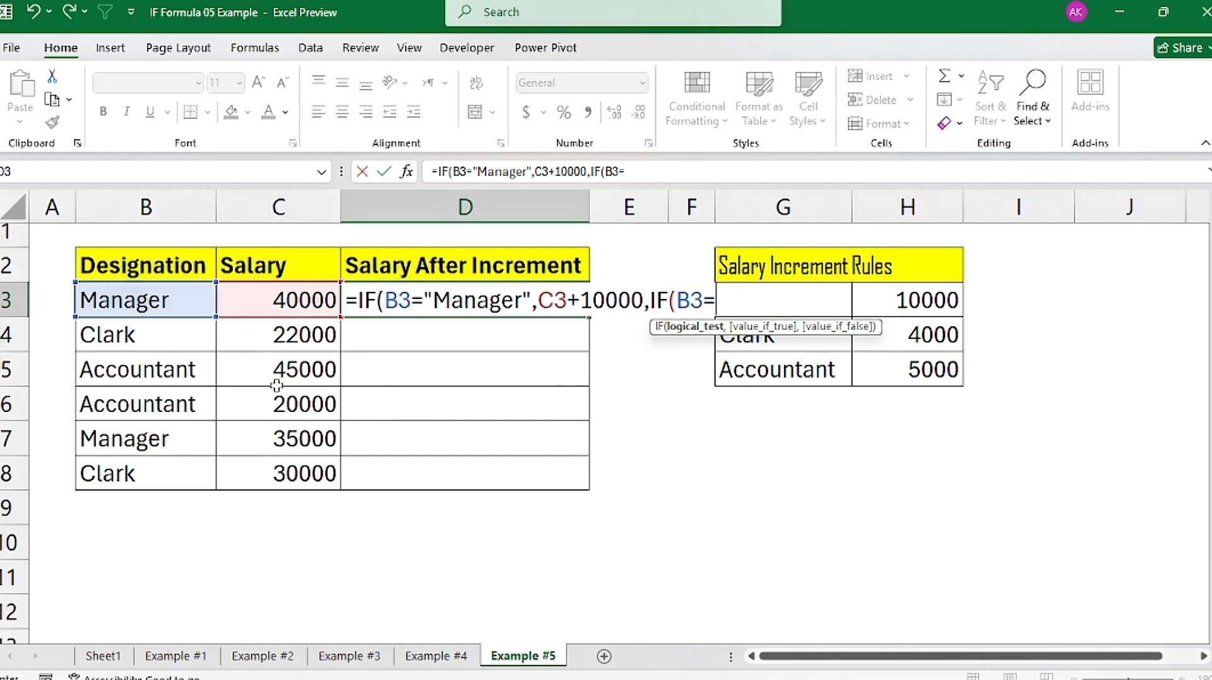
pyautogui.write('"Clark')
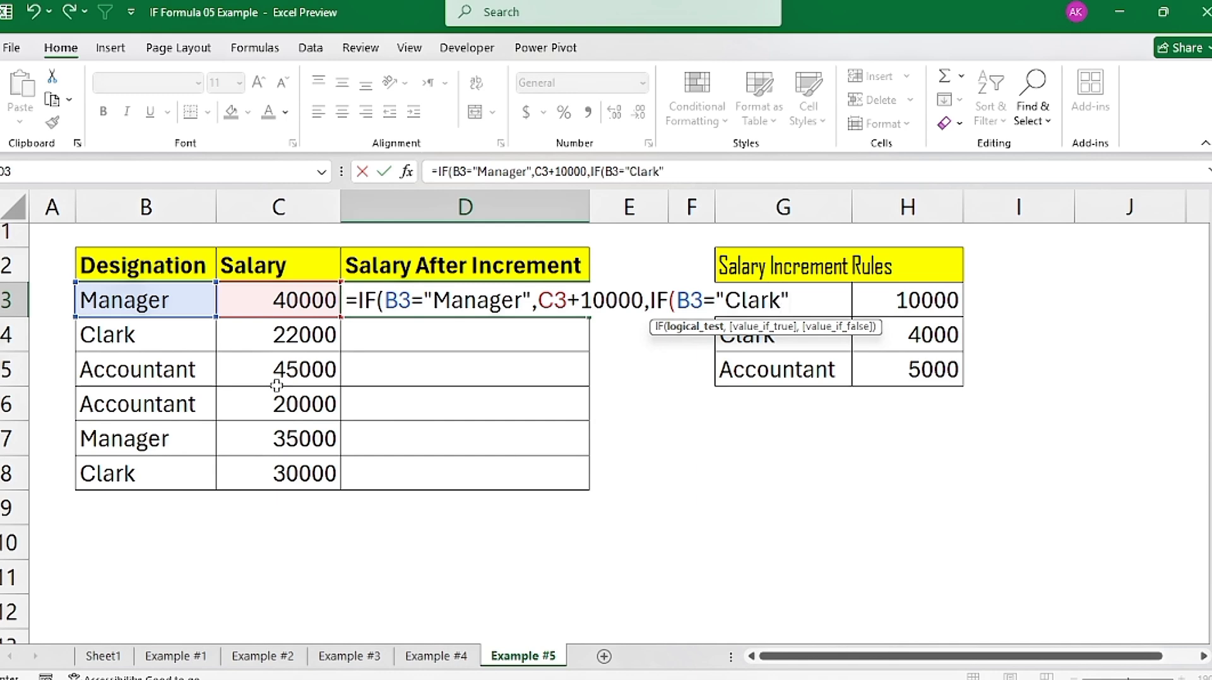
pyautogui.write('",')
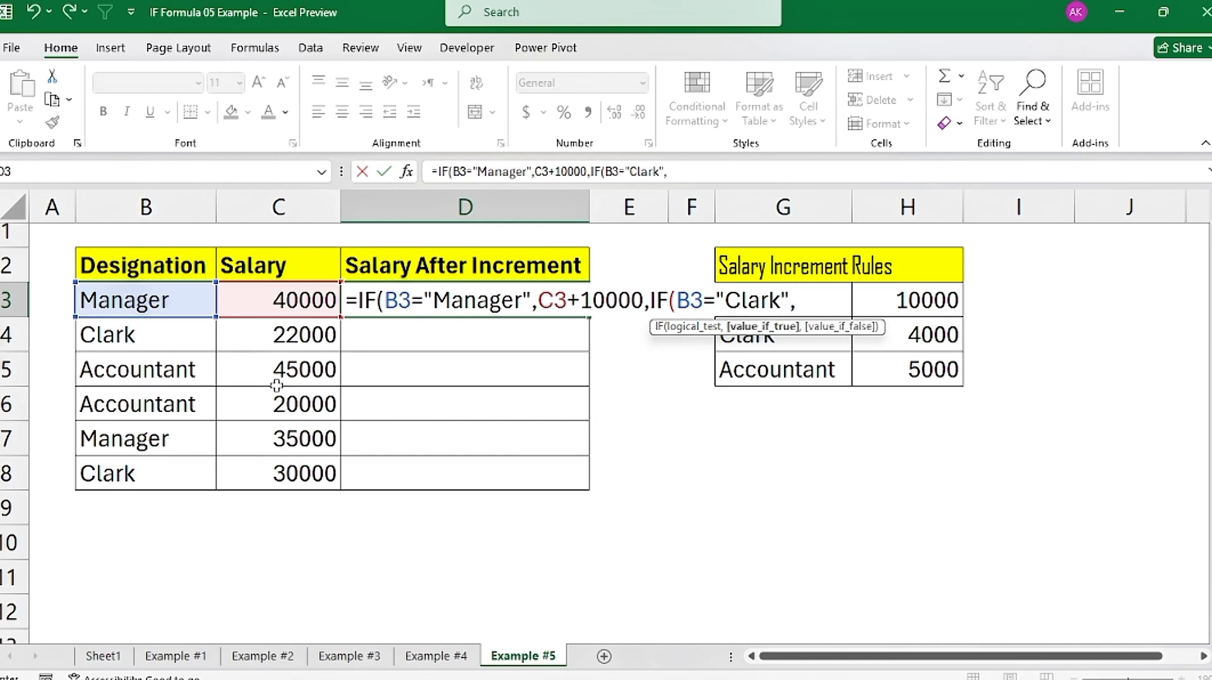
pyautogui.click(264, 305)
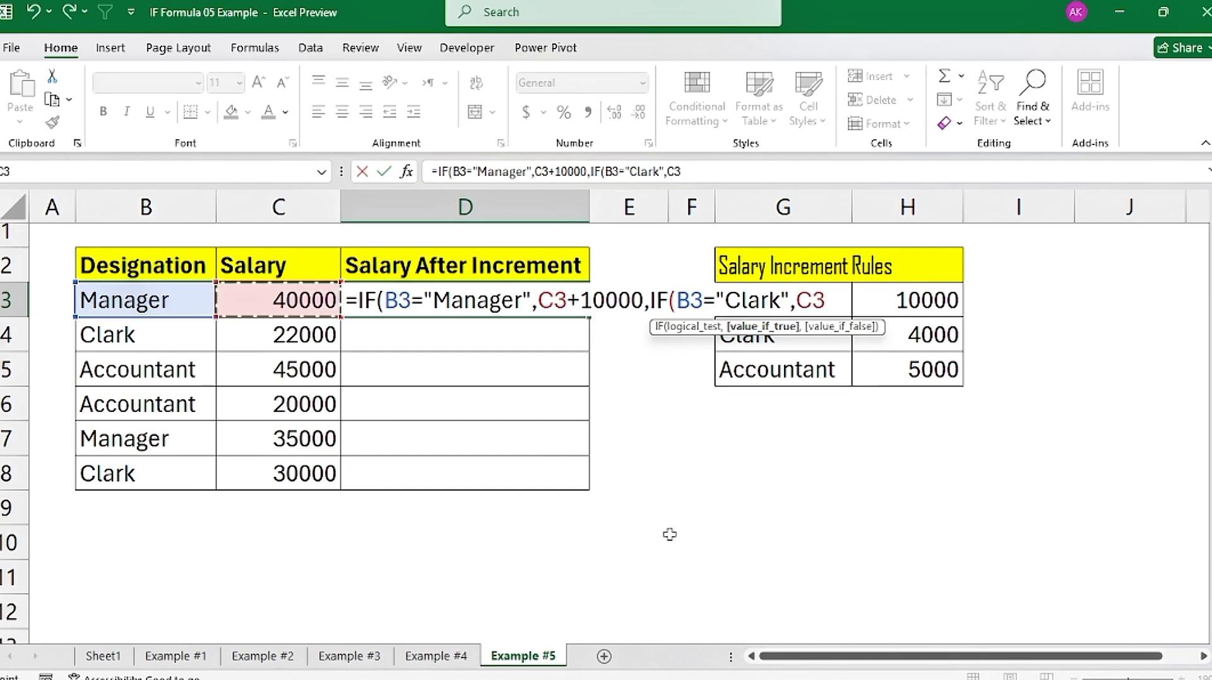
pyautogui.write('+4000,')
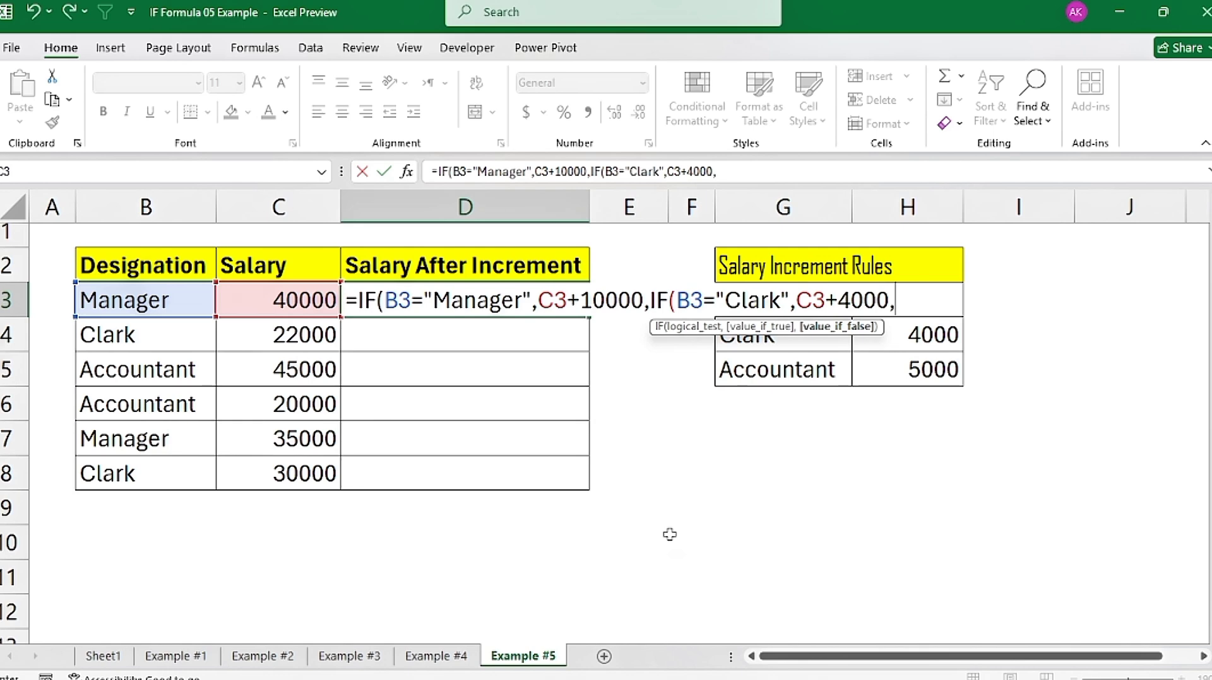
pyautogui.write('if')
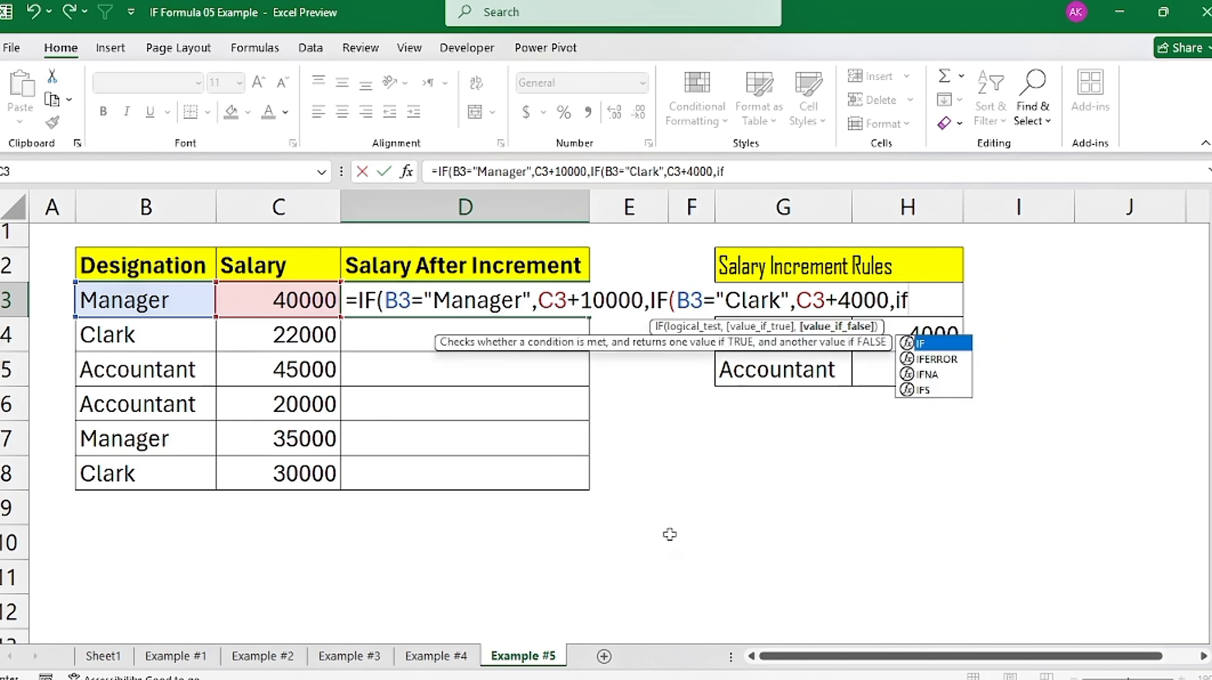
# Step: Nest a third IF in the D3 formula that tests whether B3="Accountant"
pyautogui.press('Tab')
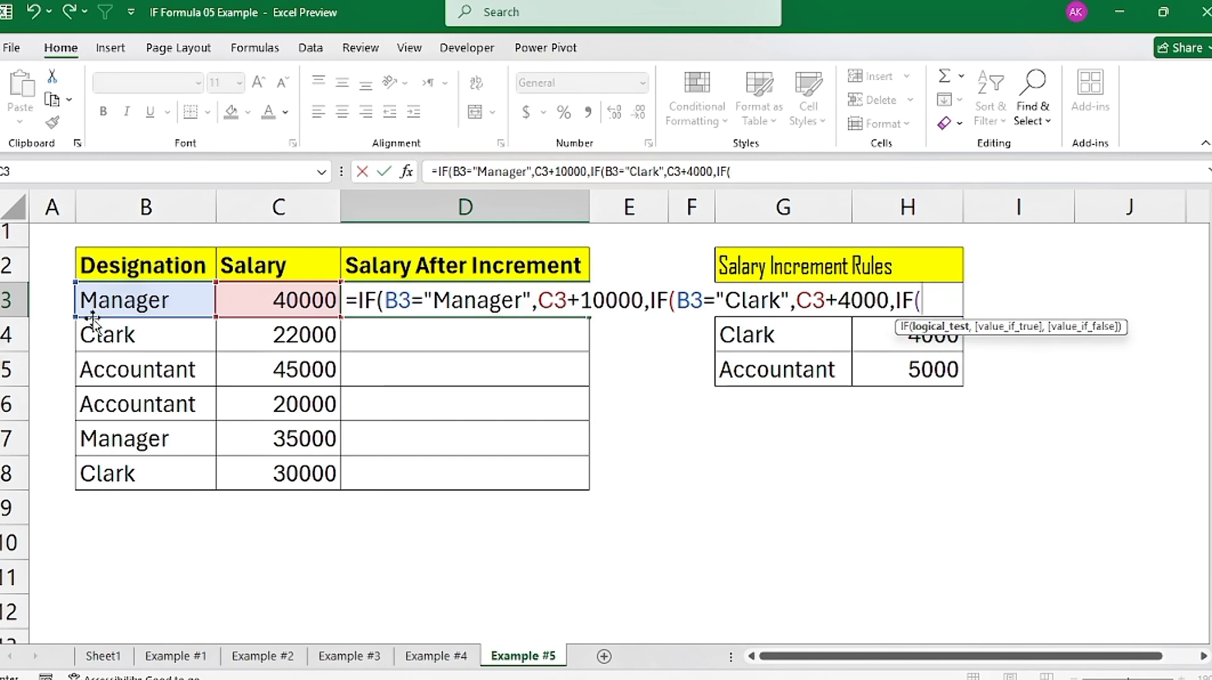
pyautogui.click(124, 302)
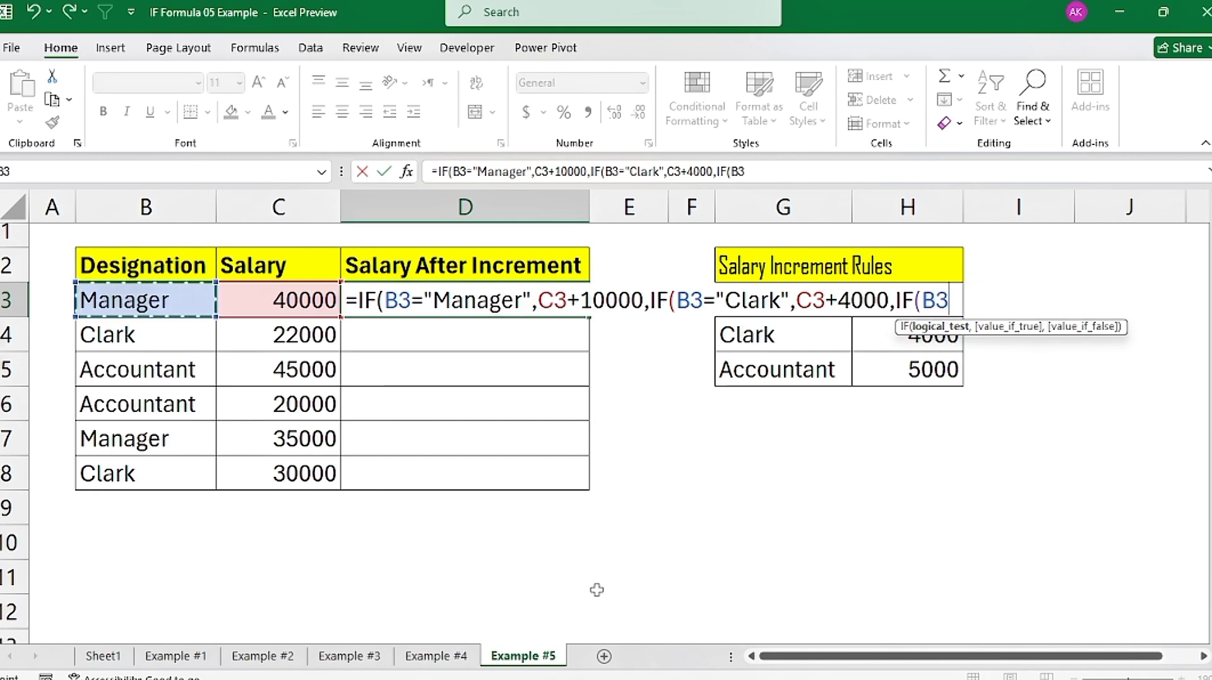
pyautogui.write('="')
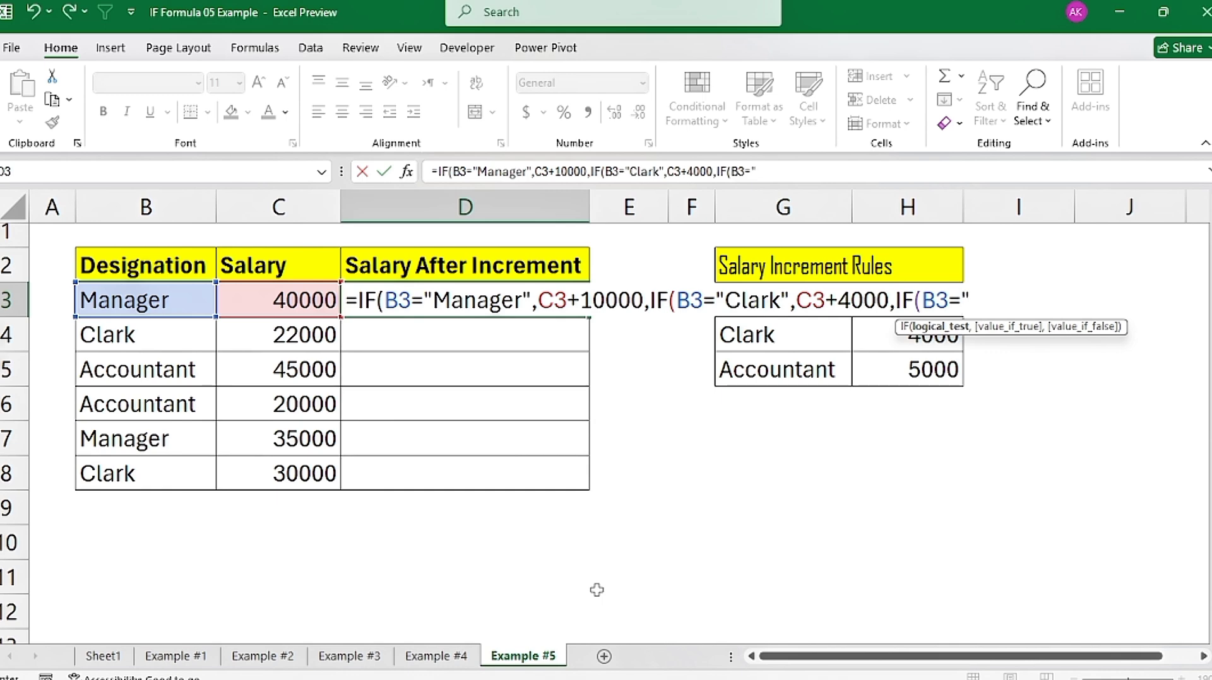
pyautogui.write('Accountan')
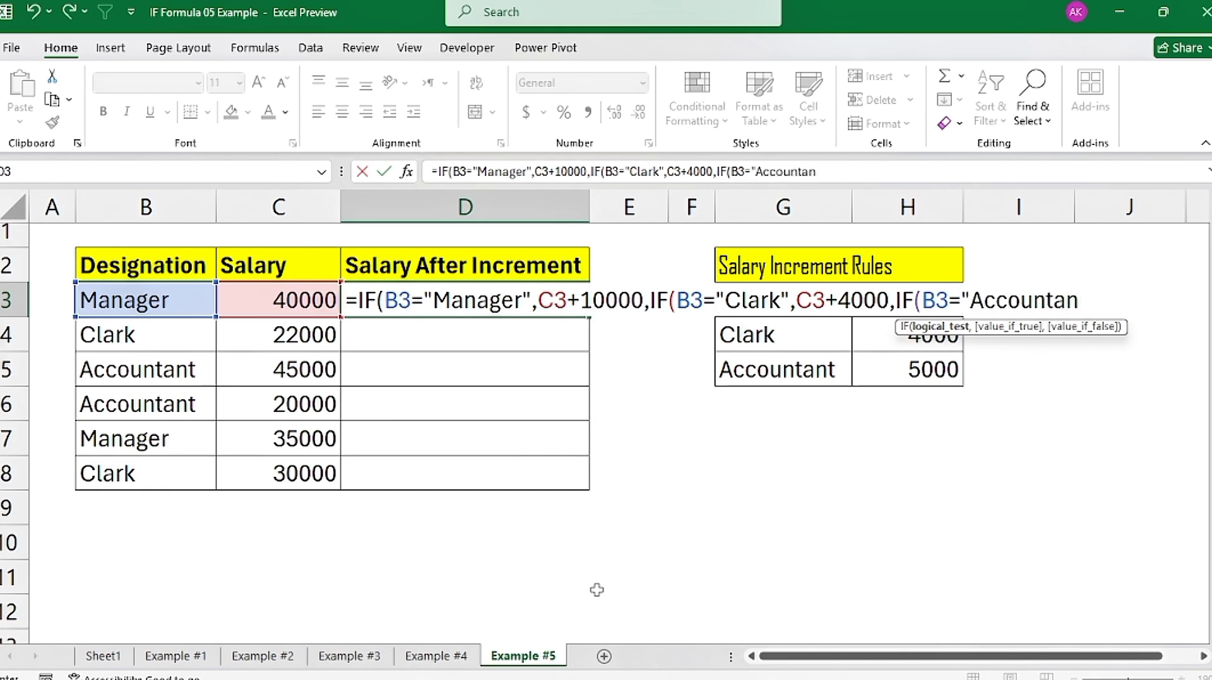
pyautogui.write('t",')
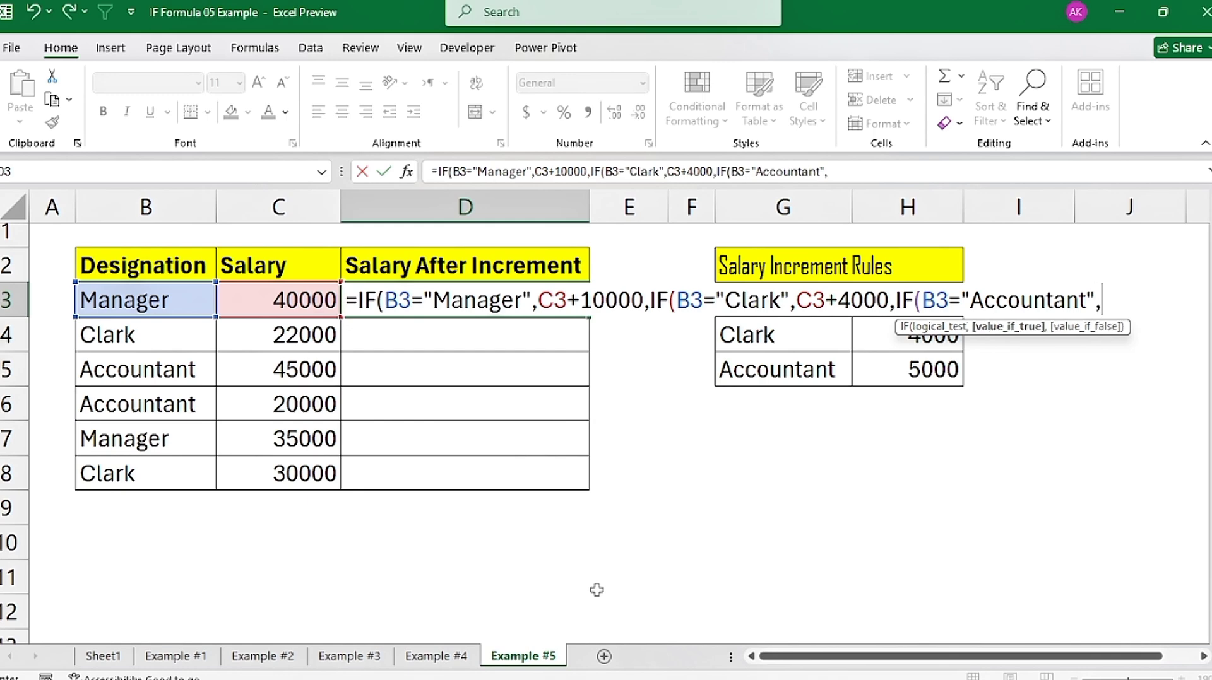
# Step: Complete the D3 formula with C3+5000 for Accountant and 0 otherwise, accepting the closing-parenthesis correction
pyautogui.click(287, 300)
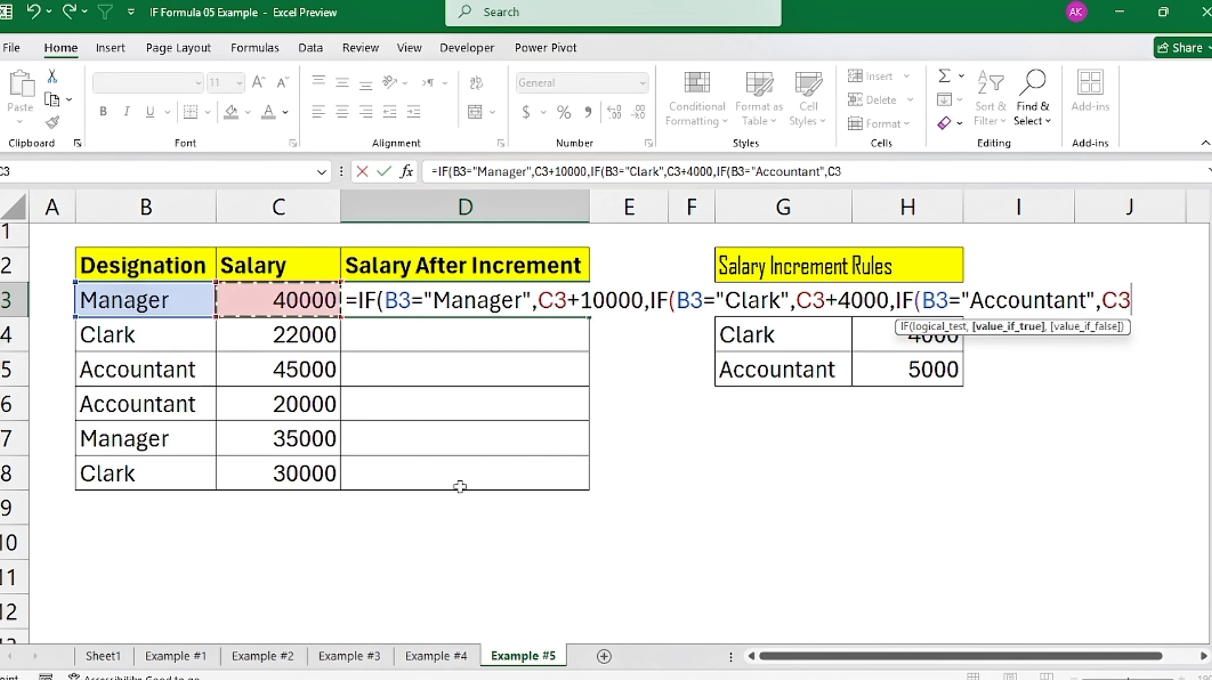
pyautogui.write('+5')
pyautogui.press('BackSpace')
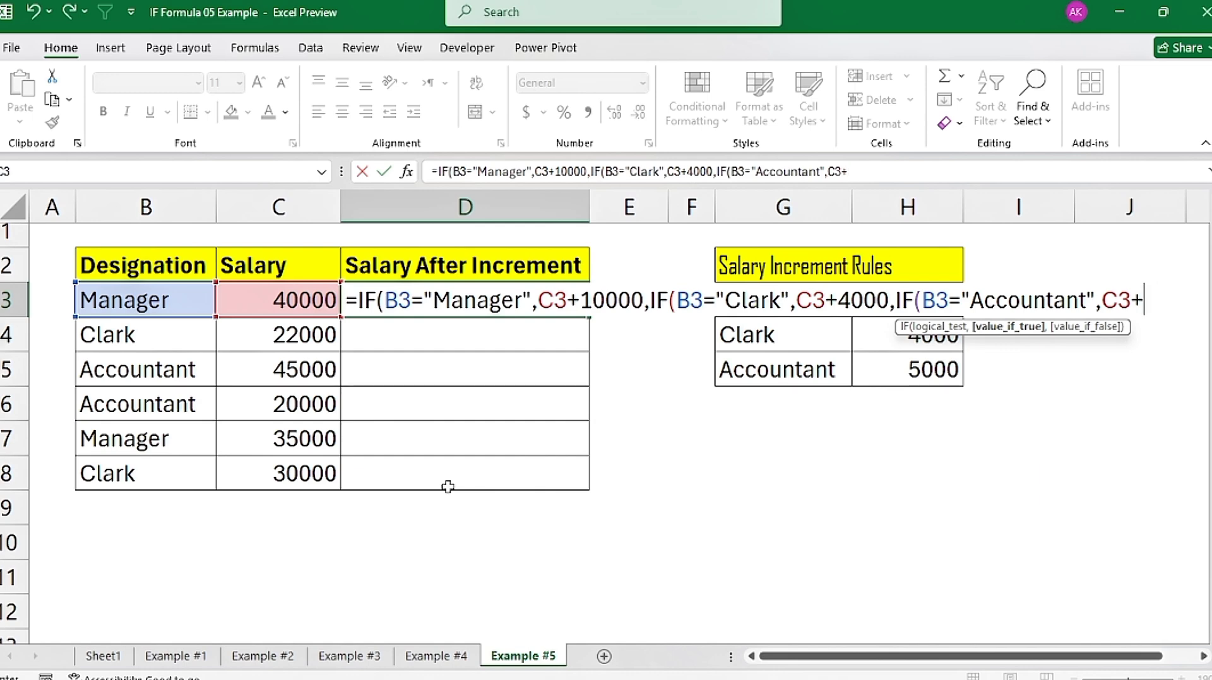
pyautogui.write('5000')
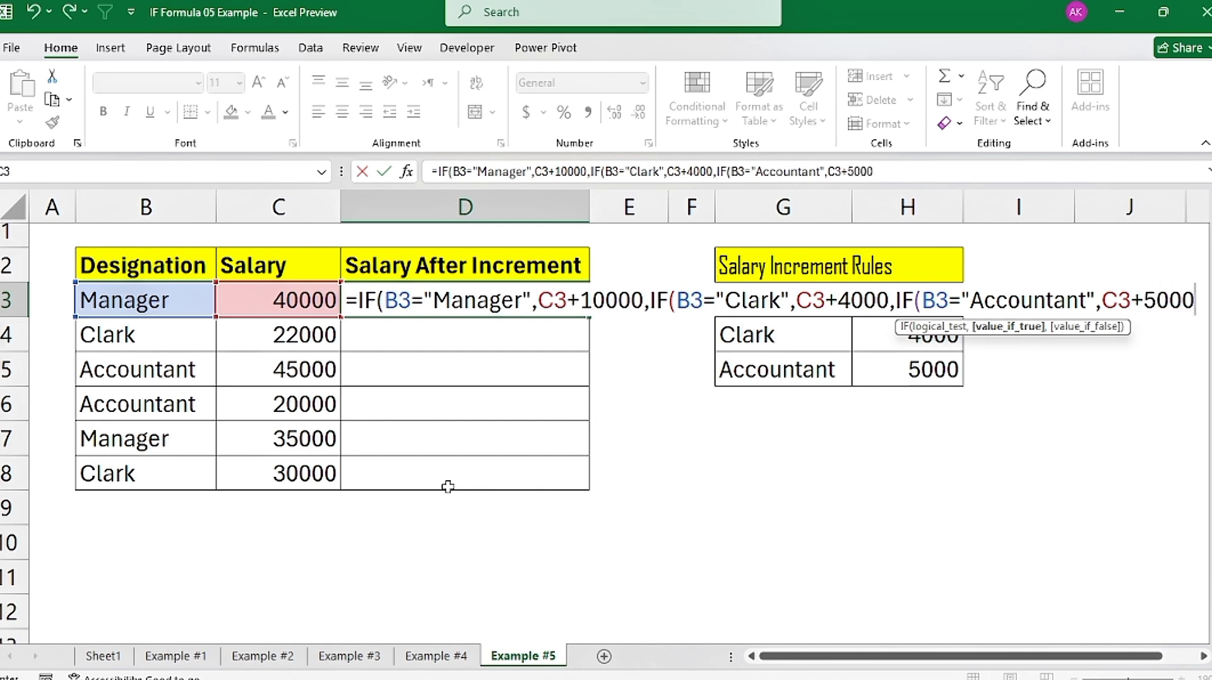
pyautogui.write(',')
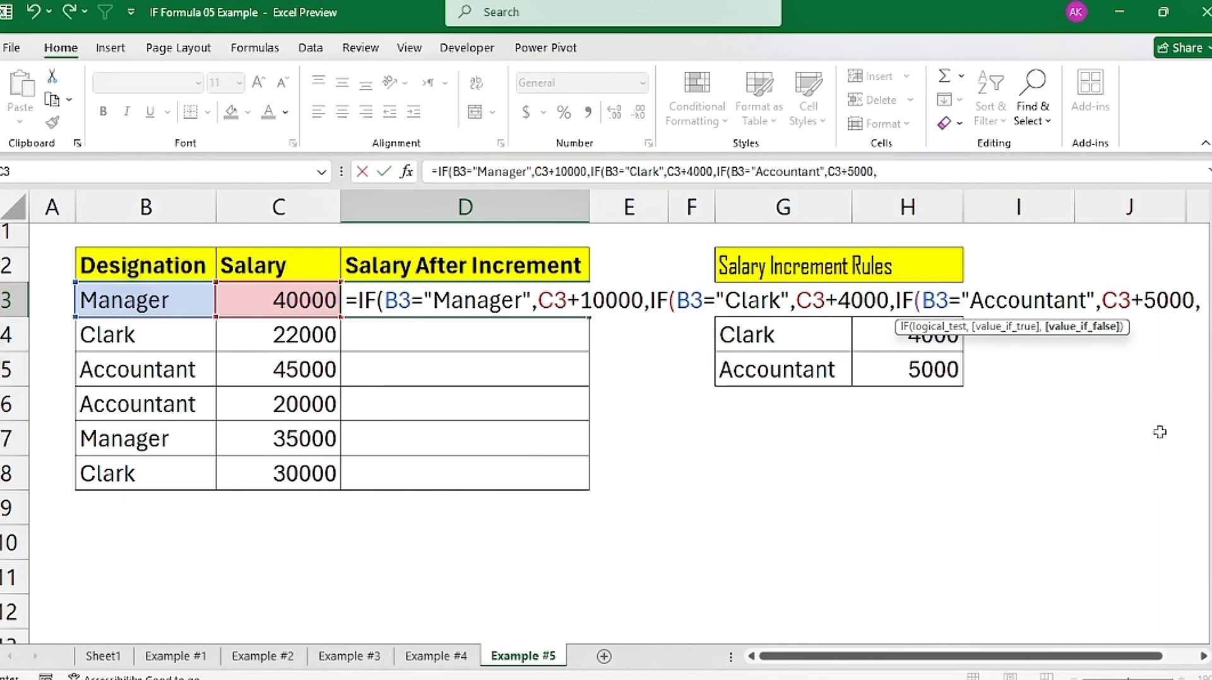
pyautogui.write('0')
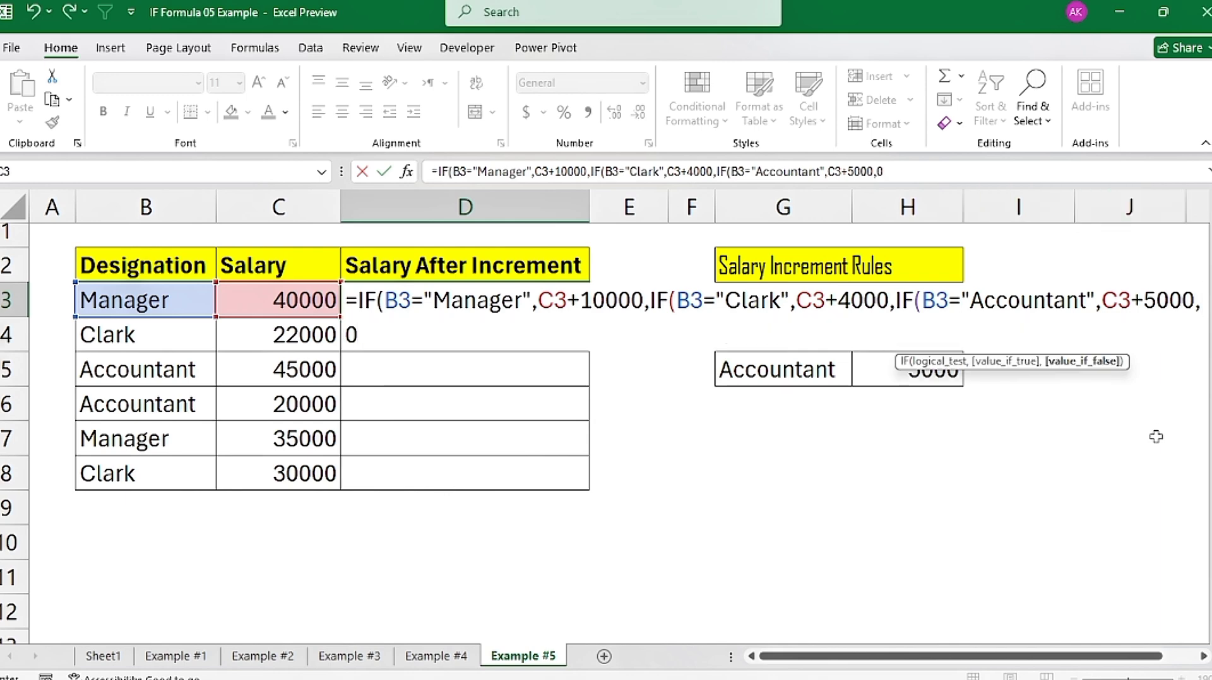
pyautogui.write(')')
pyautogui.press('Return')
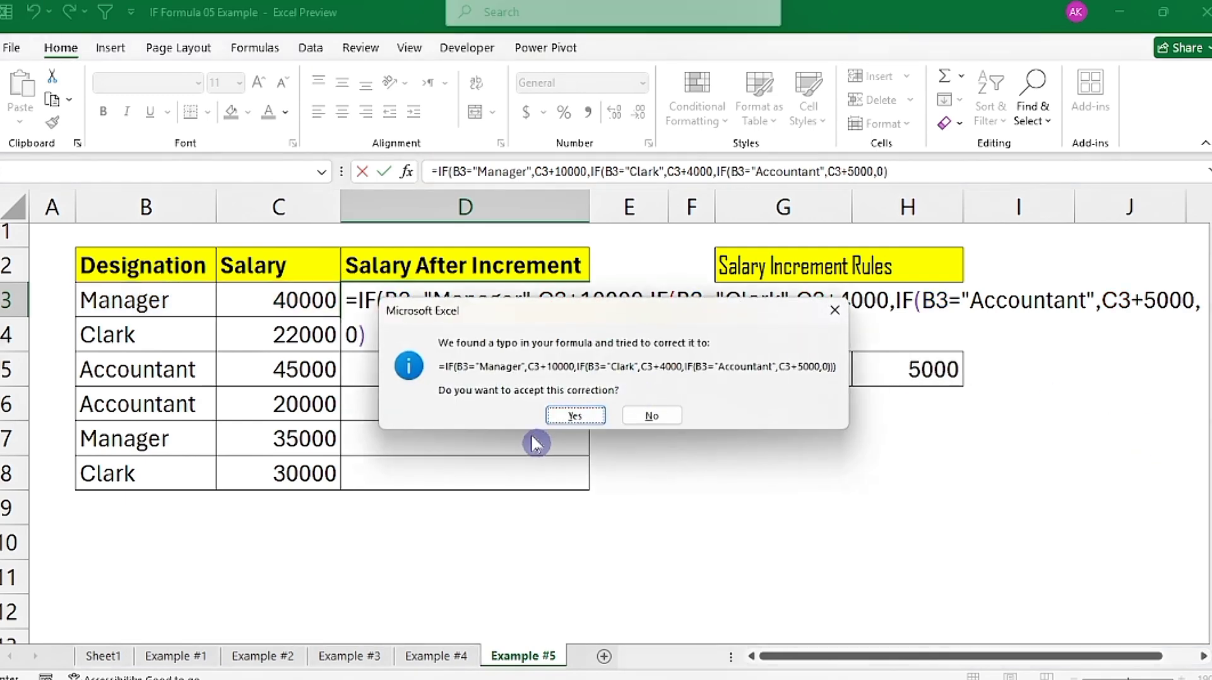
pyautogui.click(557, 418)
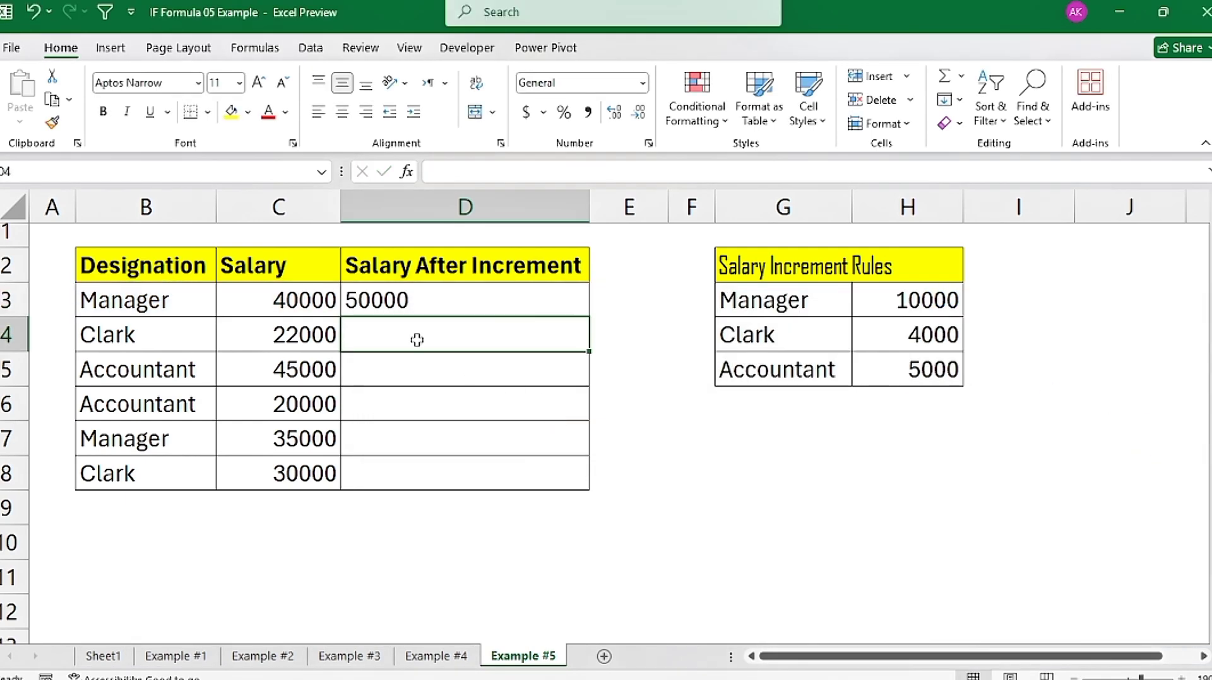
# Step: Center-align D3 under Salary After Increment and fill its formula down to D8
pyautogui.click(295, 303)
pyautogui.click(364, 305)
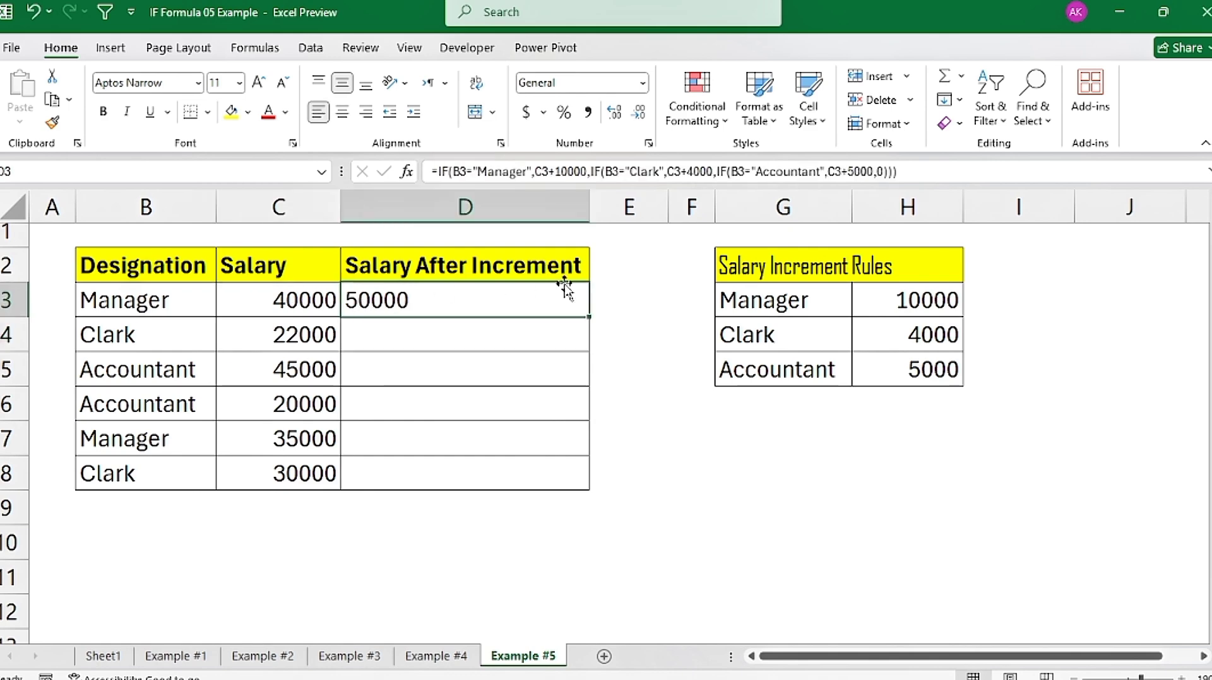
pyautogui.hotkey('shift', 'Down')
pyautogui.hotkey('shift', 'Down')
pyautogui.hotkey('shift', 'Down')
pyautogui.hotkey('shift', 'Down')
pyautogui.hotkey('shift', 'Down')
pyautogui.hotkey('alt', 'h')
pyautogui.press('a')
pyautogui.press('c')
pyautogui.click(511, 303)
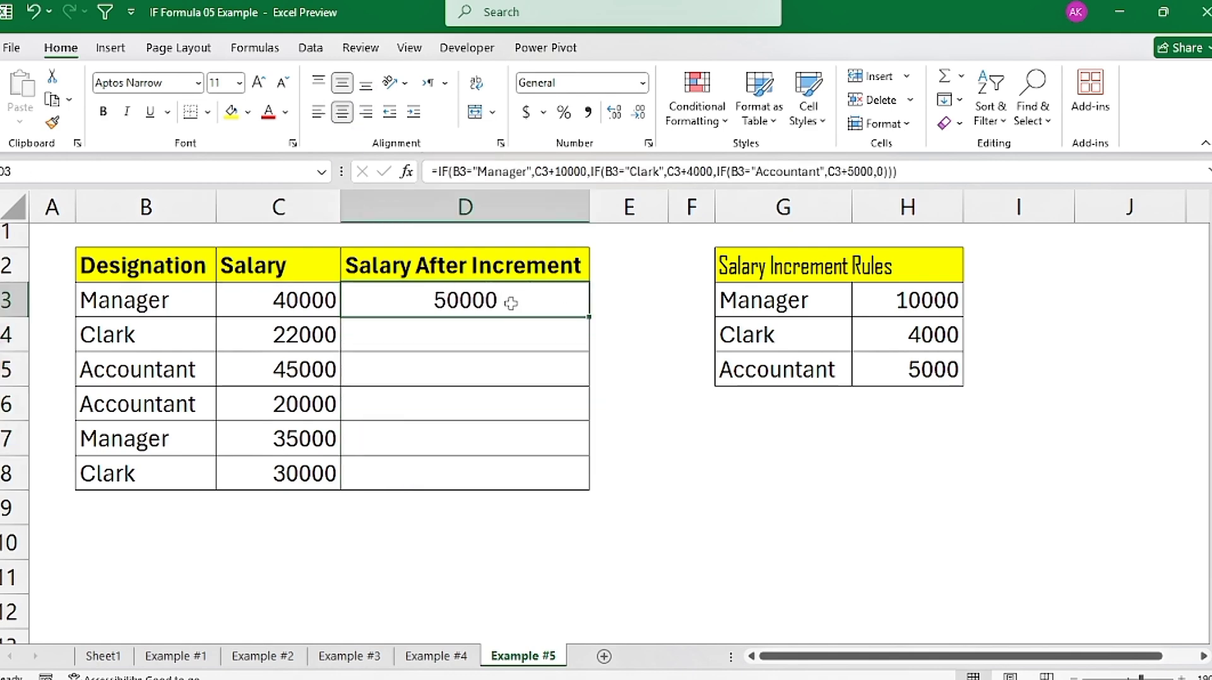
pyautogui.doubleClick(590, 317)
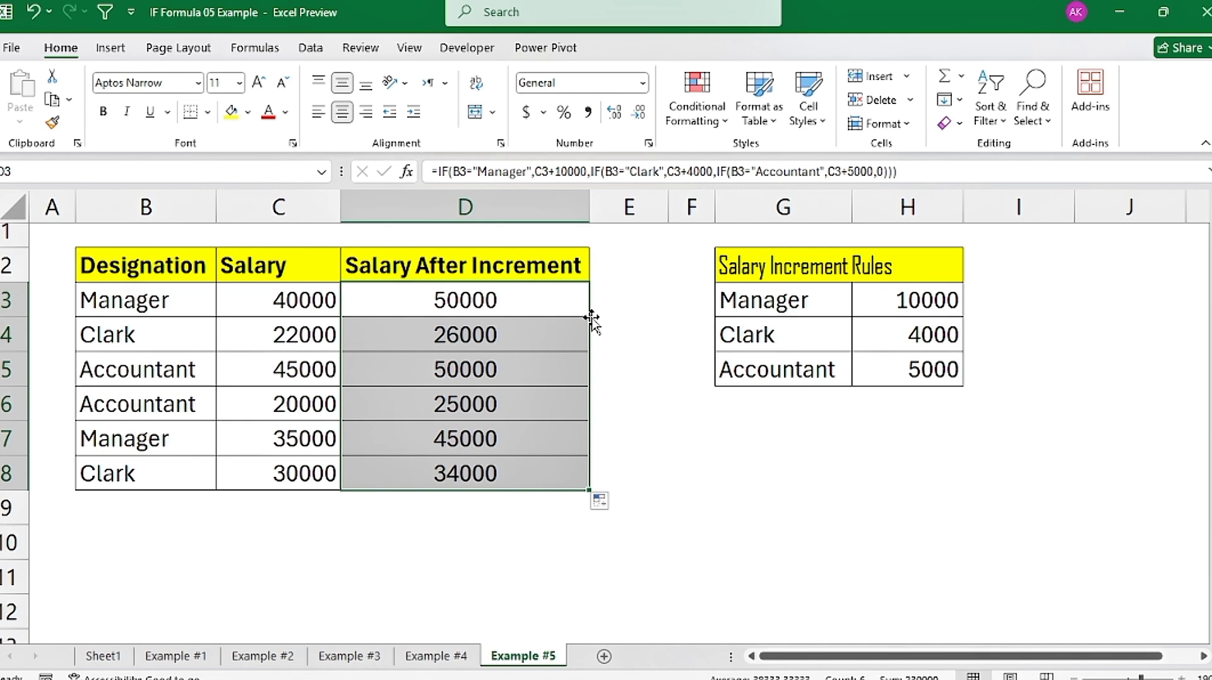
pyautogui.click(103, 318)
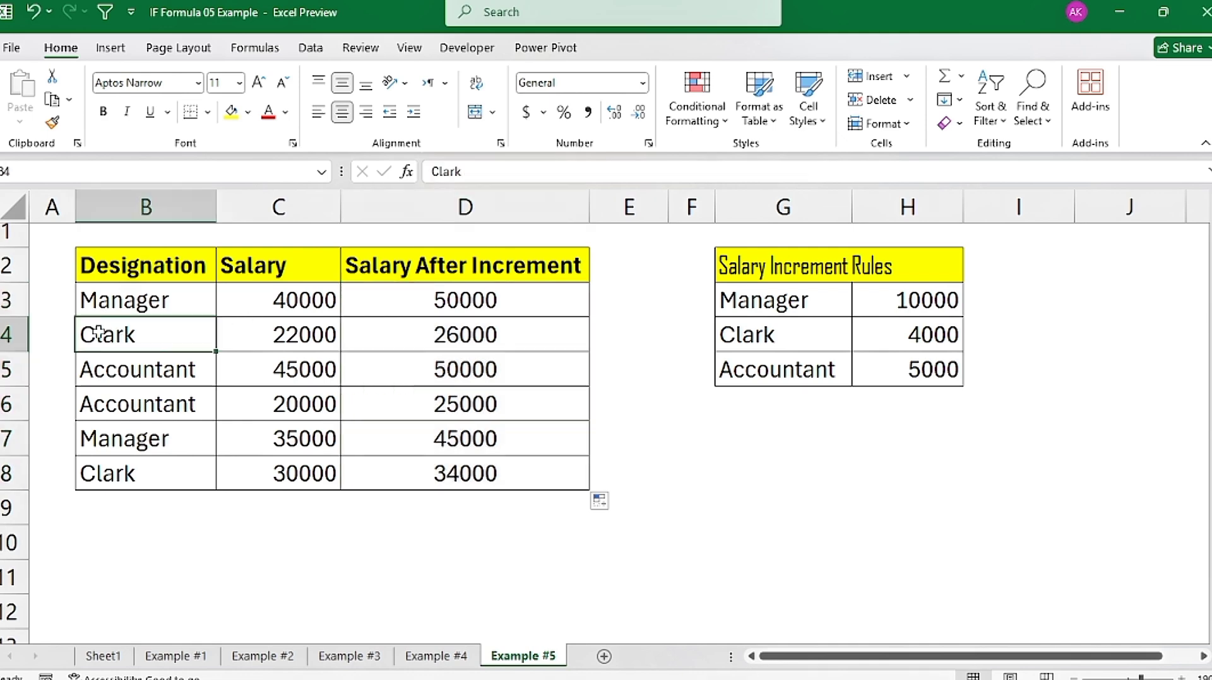